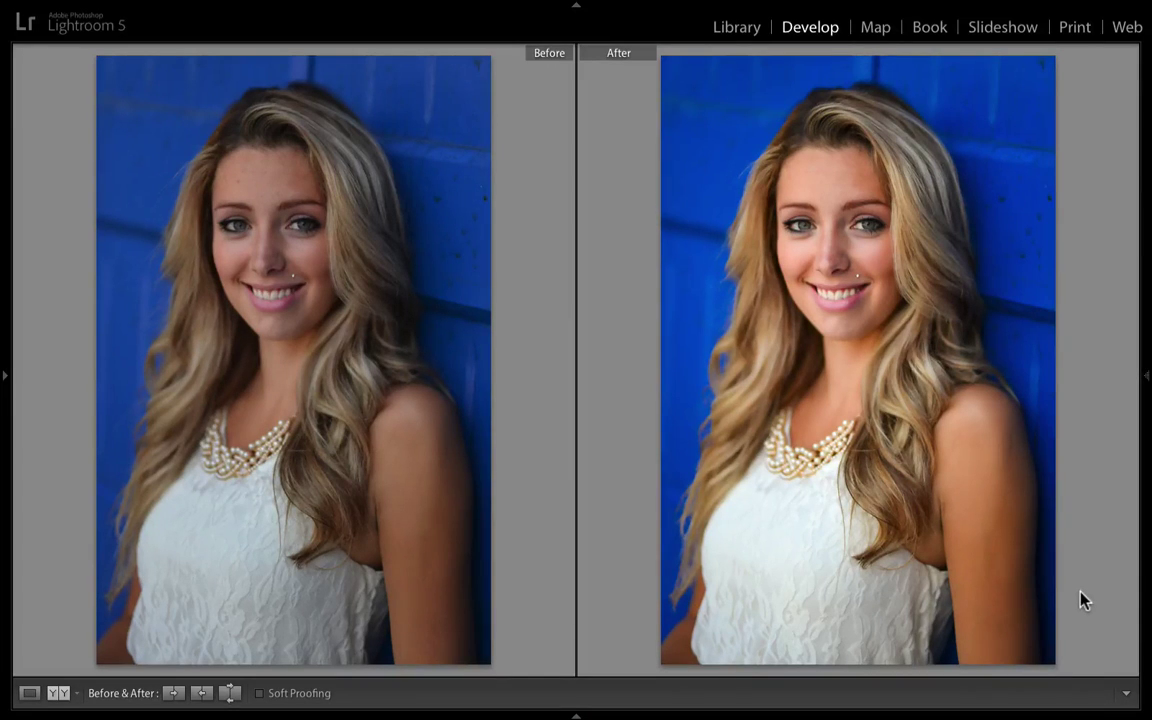
Close the before/after comparison, show the side panels and reset all of the photo's develop adjustments
key("y")
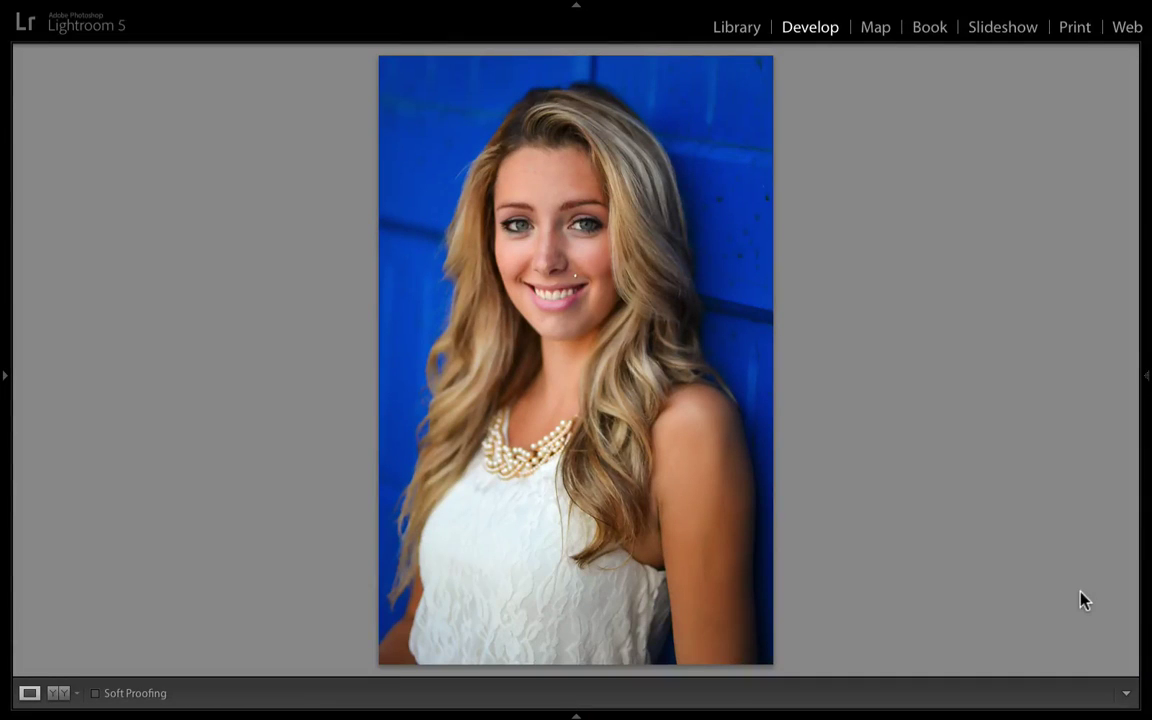
key("Tab")
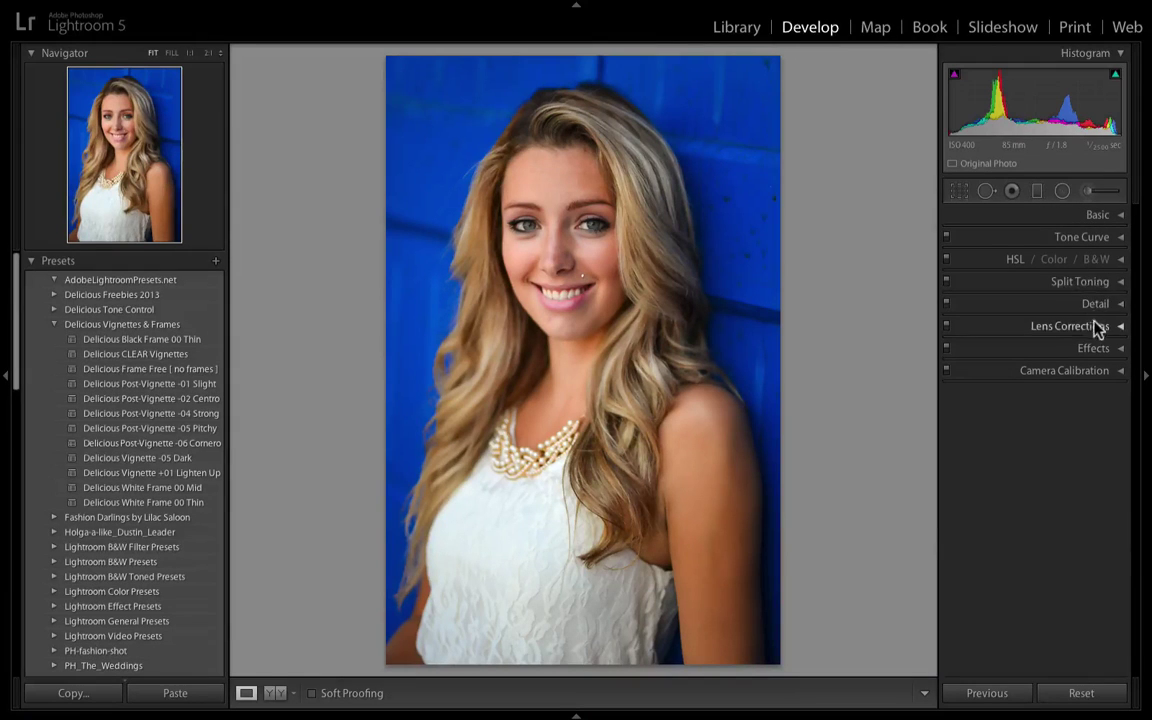
left_click(1120, 217)
left_click(1121, 218)
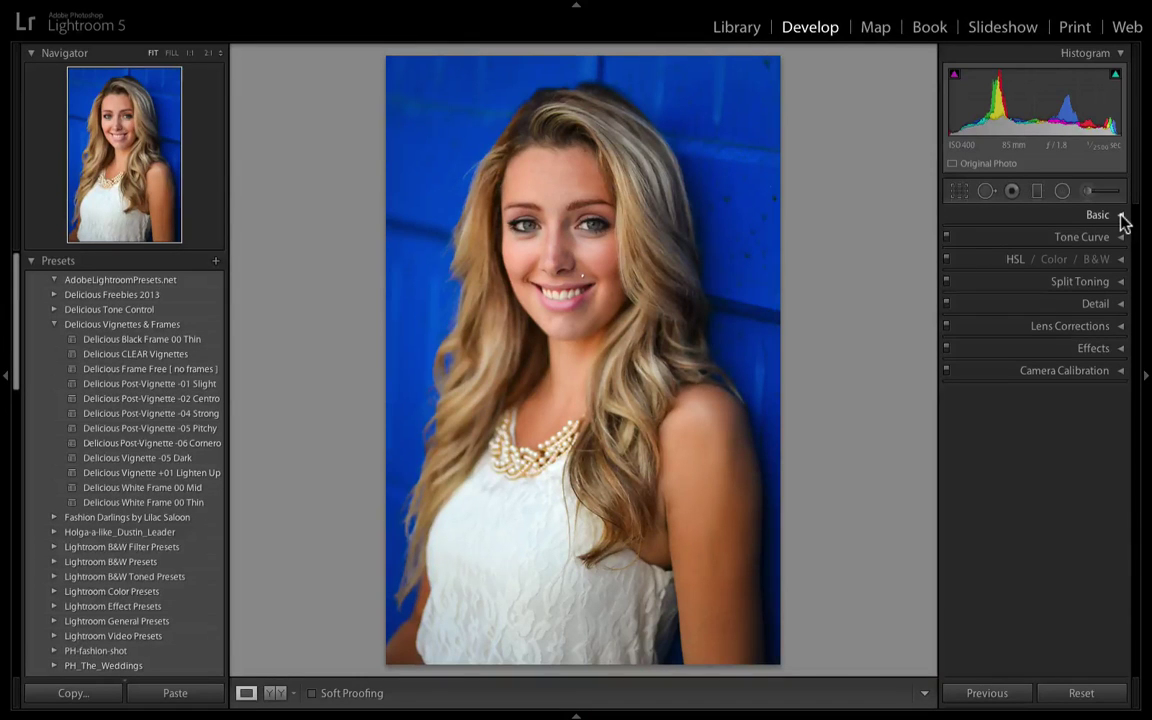
left_click(1081, 693)
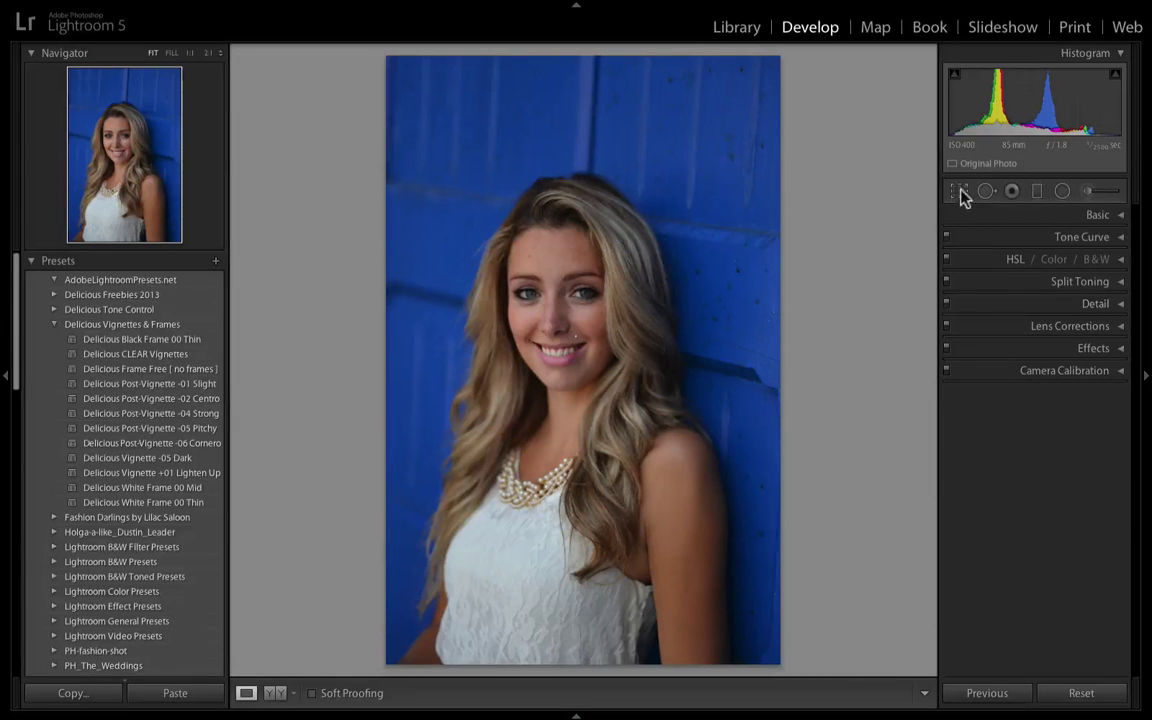
Crop the portrait tighter around the woman at the As Shot aspect ratio and expand the Basic adjustments
left_click(959, 192)
left_click_drag(777, 57, 751, 85)
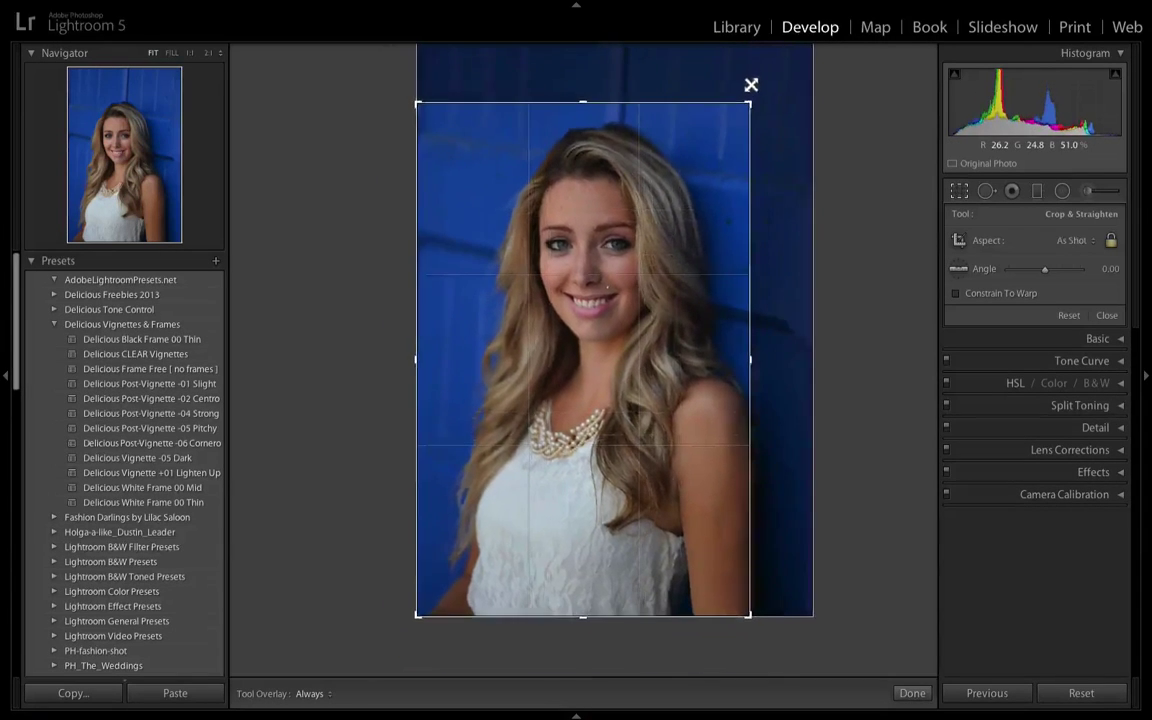
left_click_drag(696, 170, 678, 170)
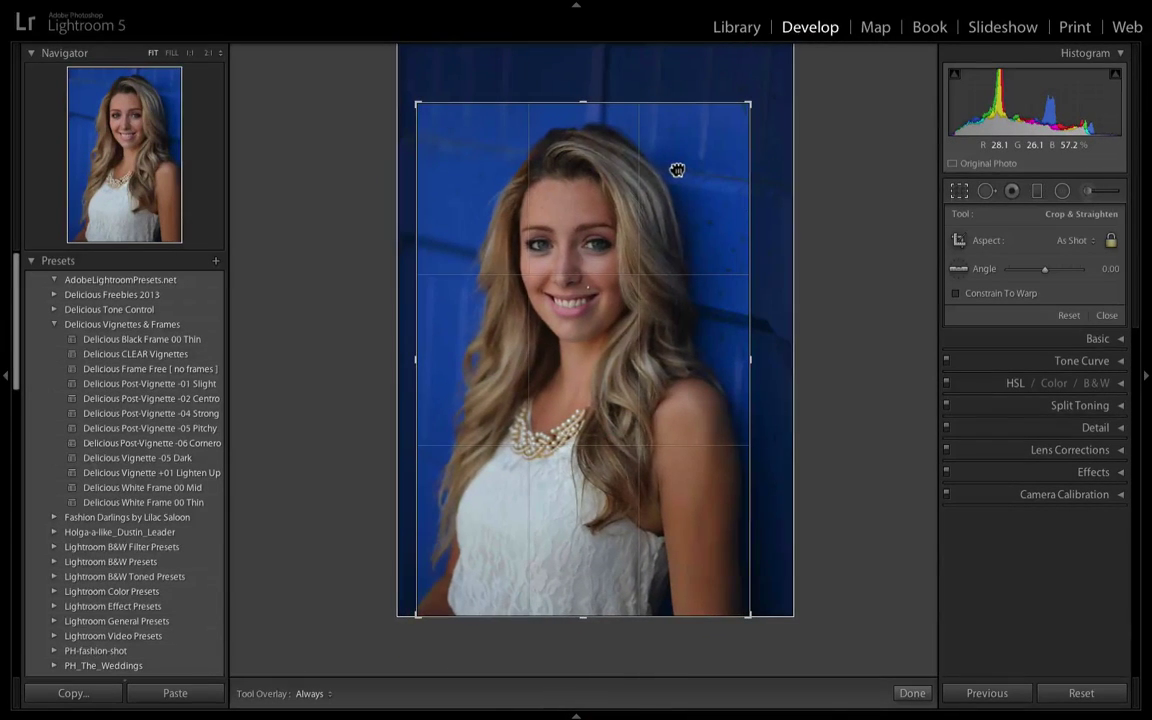
key("Return")
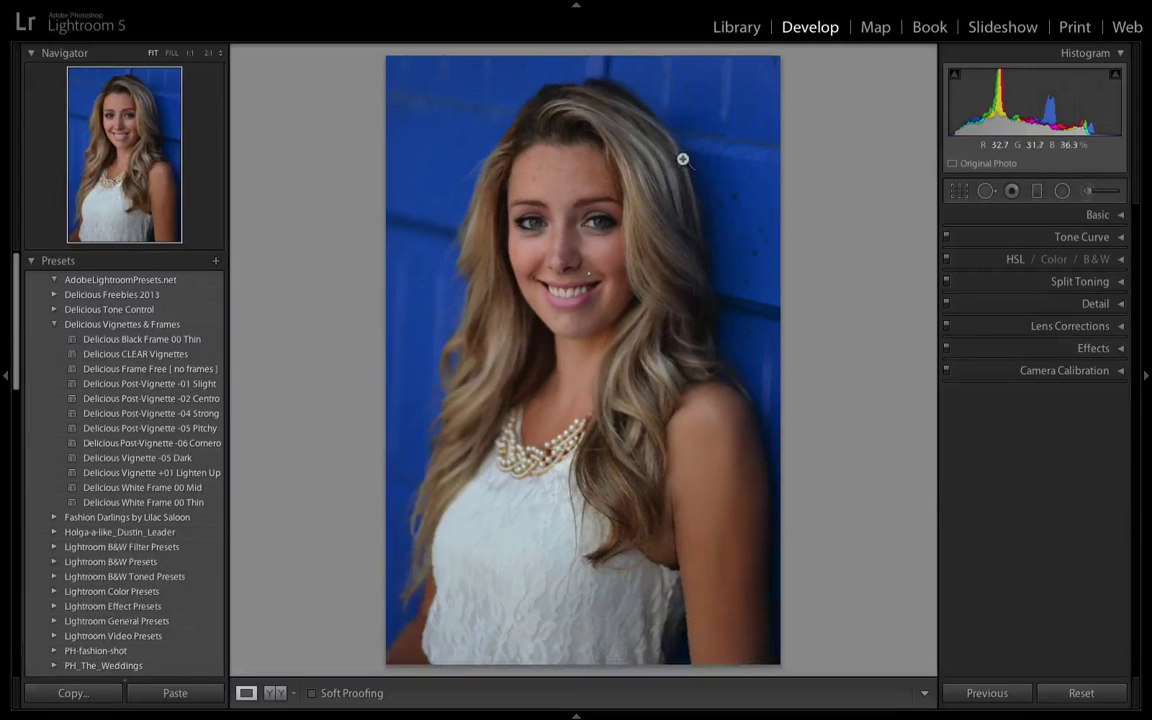
left_click(1097, 216)
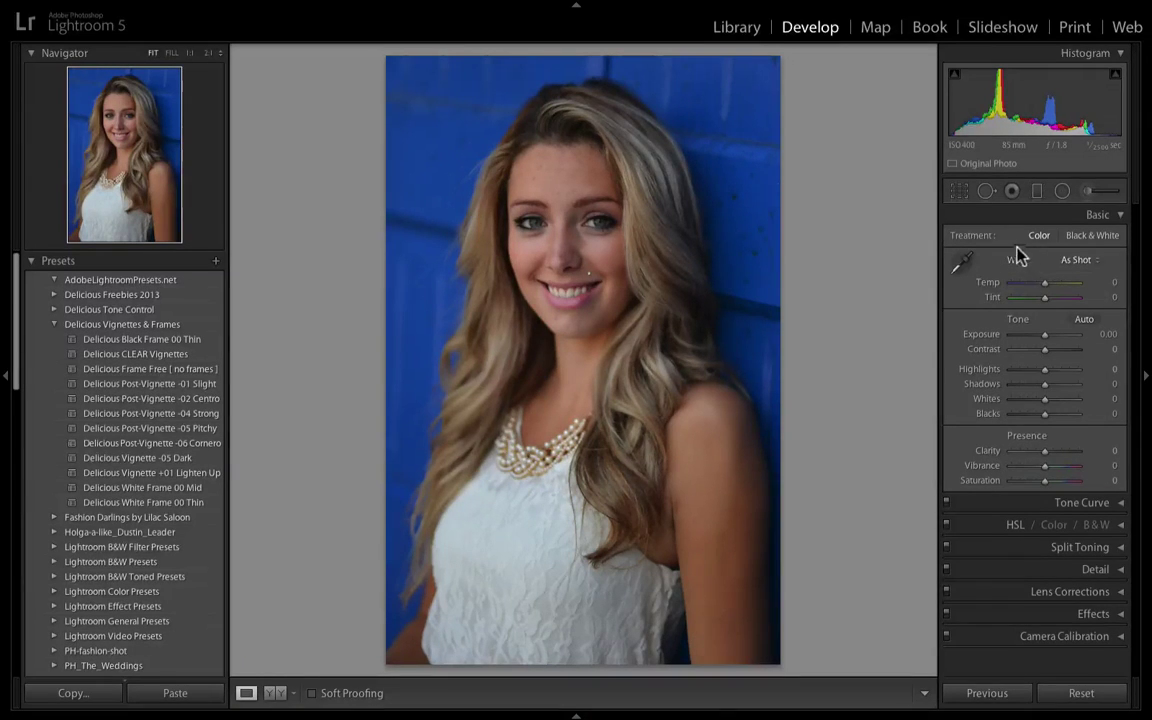
Try the Black & White treatment and Auto white balance on the portrait, reverting to Color and As Shot
left_click(1085, 240)
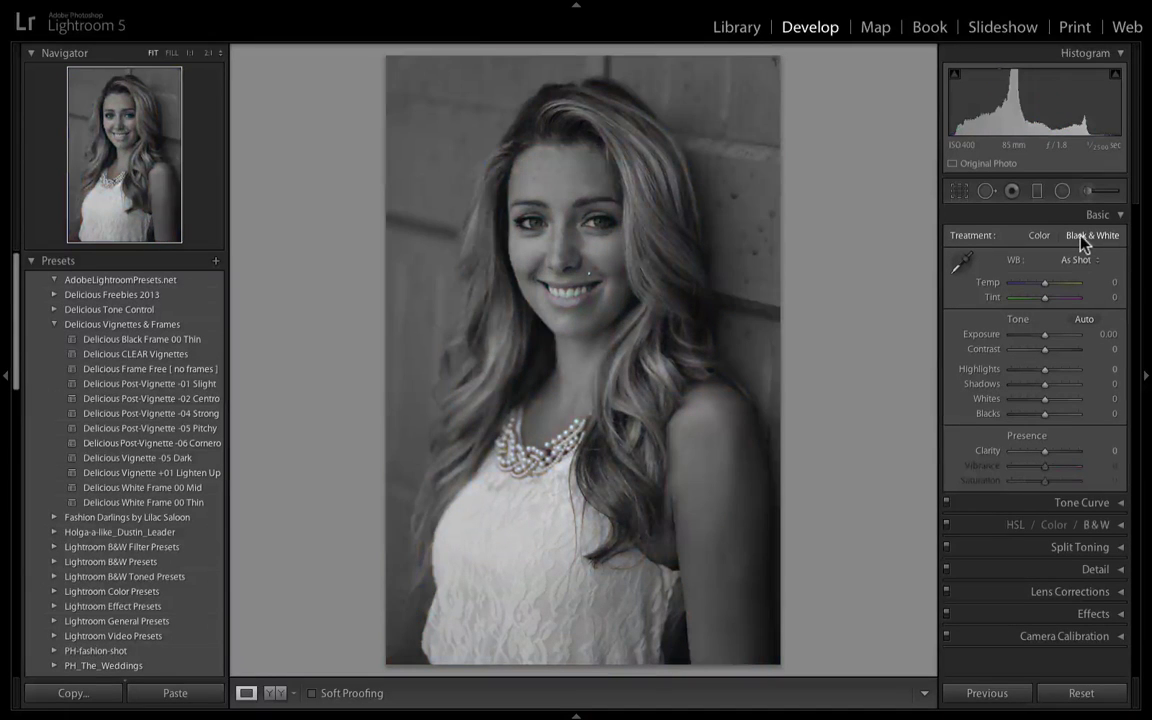
left_click(1039, 238)
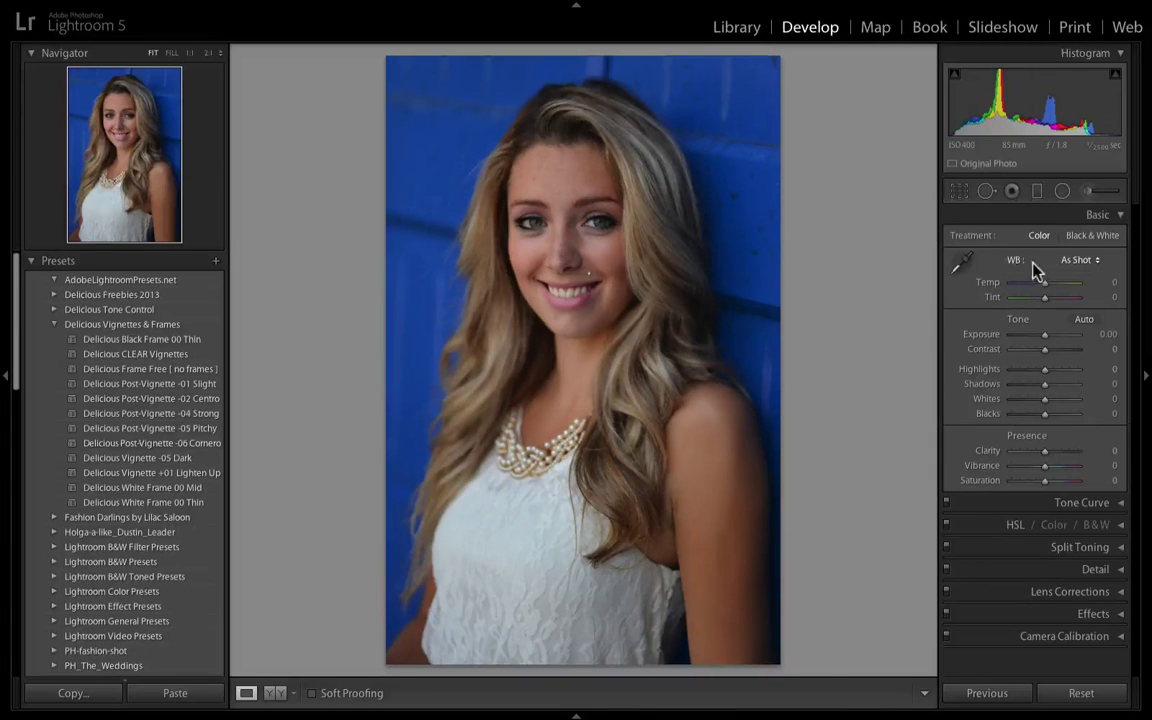
left_click(1084, 262)
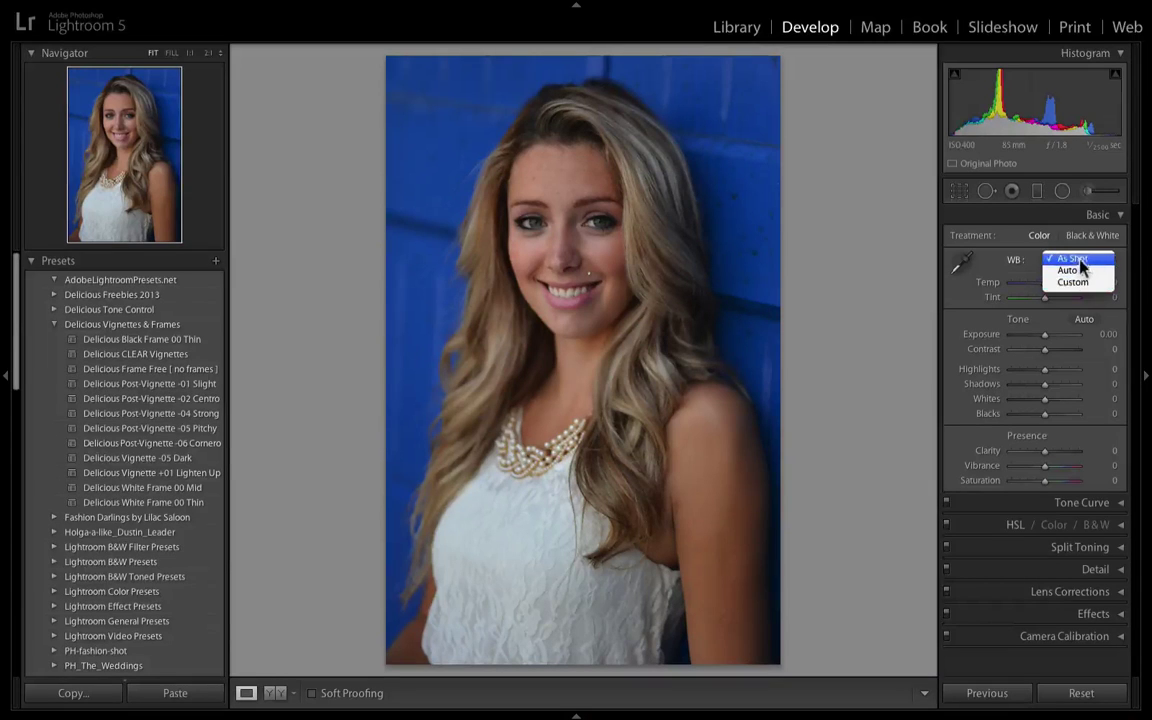
left_click(1080, 270)
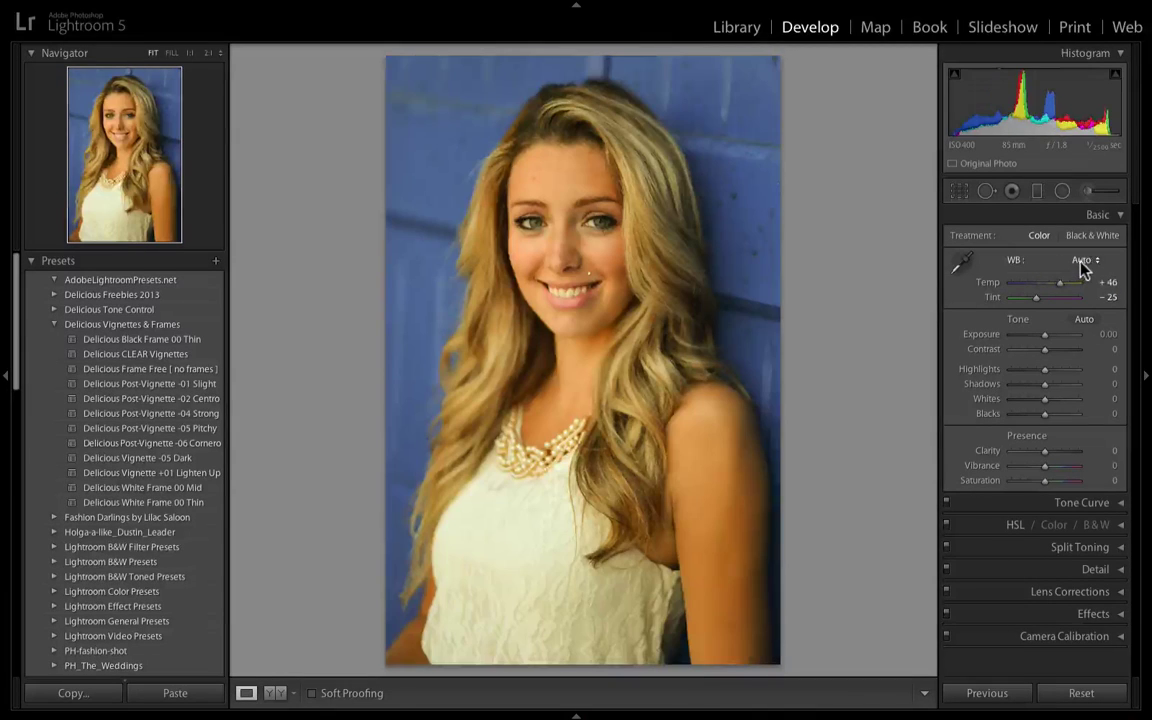
key("super+z")
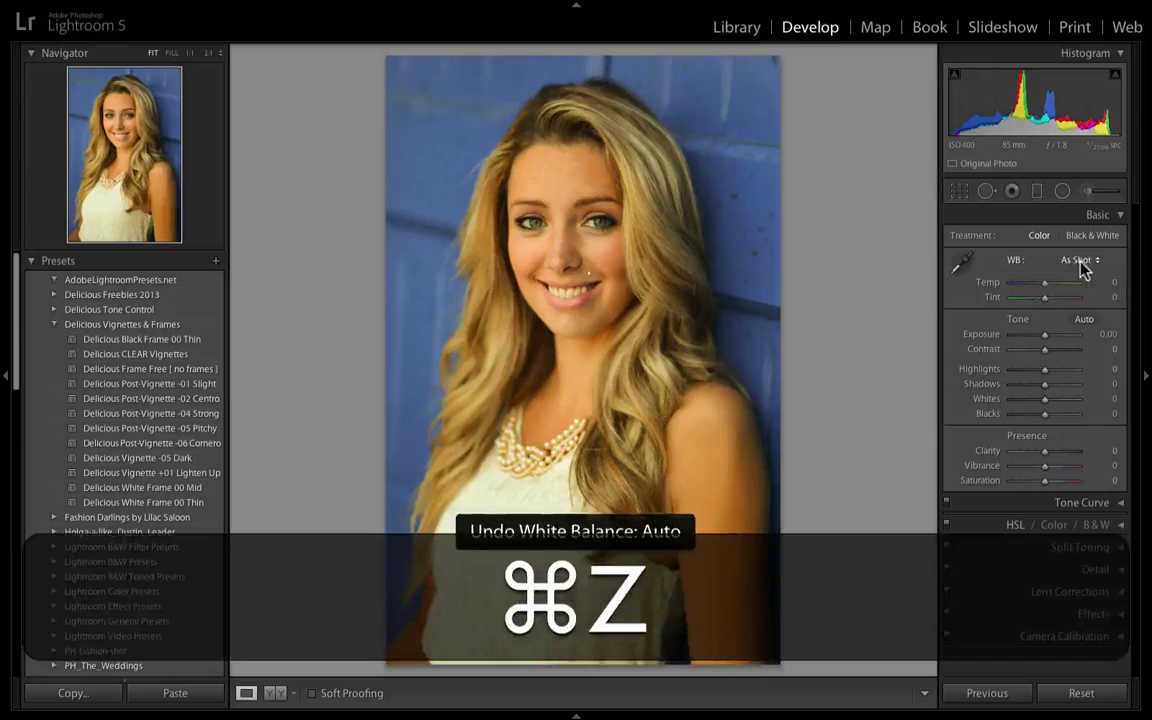
Switch white balance to Custom and try Temp at −25 and Tint at +55, resetting each to 0
left_click(1085, 261)
left_click(1080, 283)
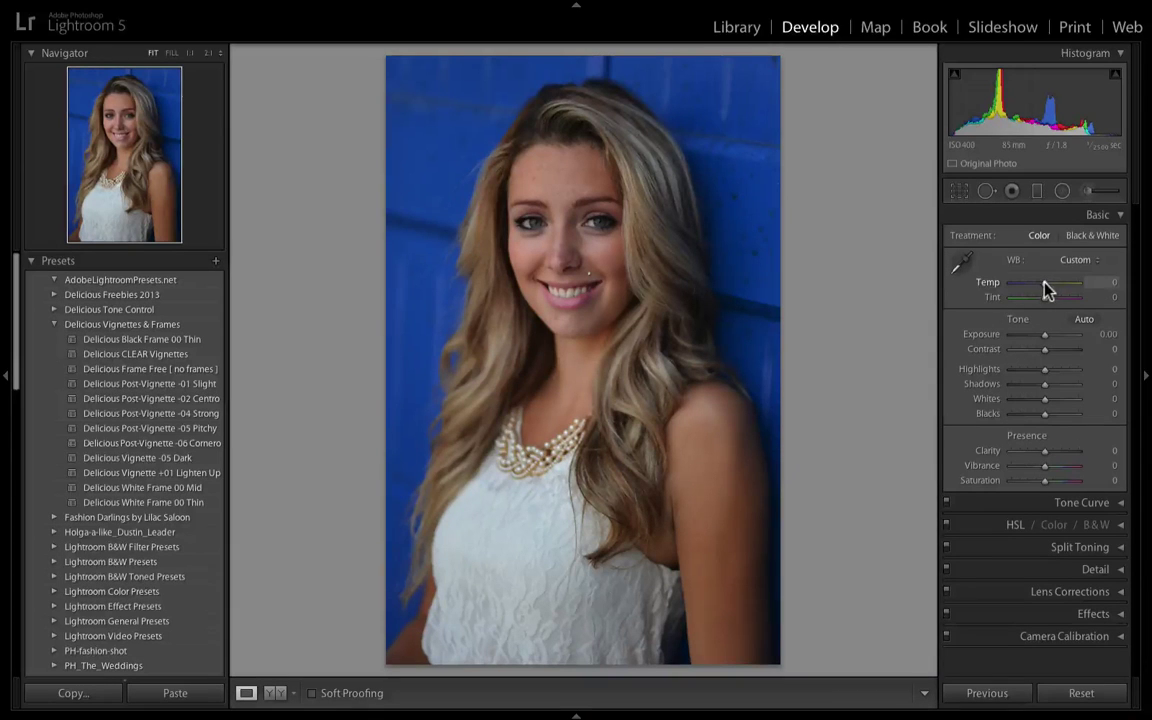
left_click_drag(1044, 282, 1036, 284)
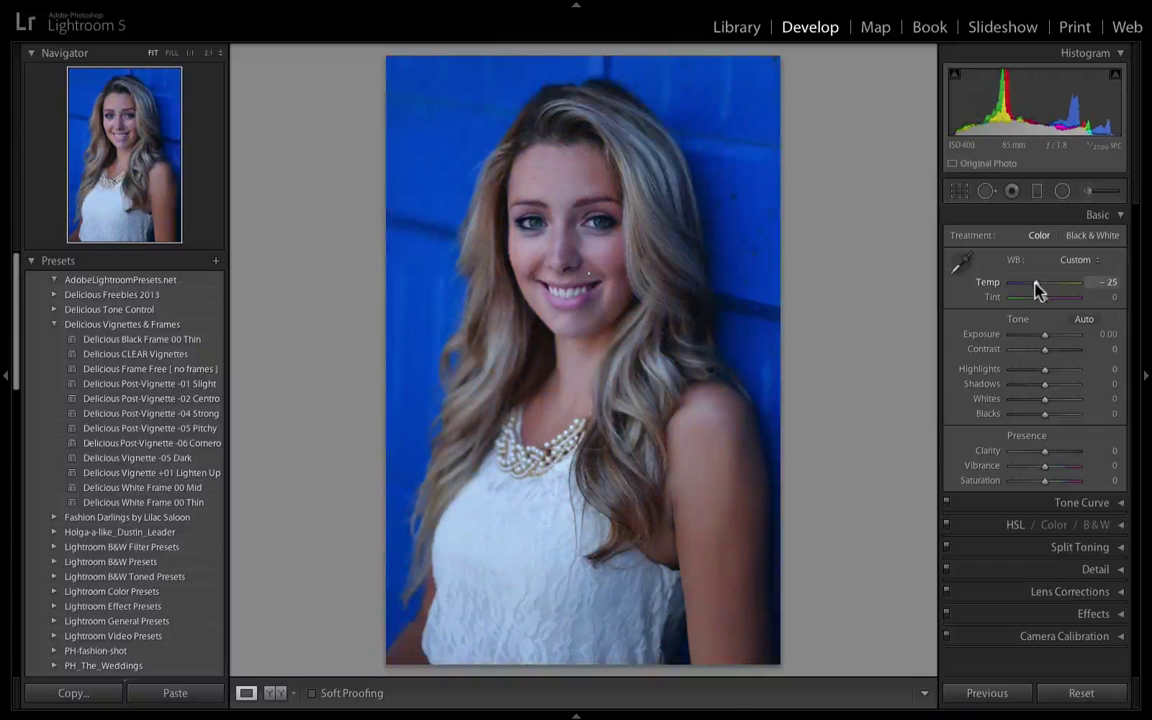
double_click(990, 285)
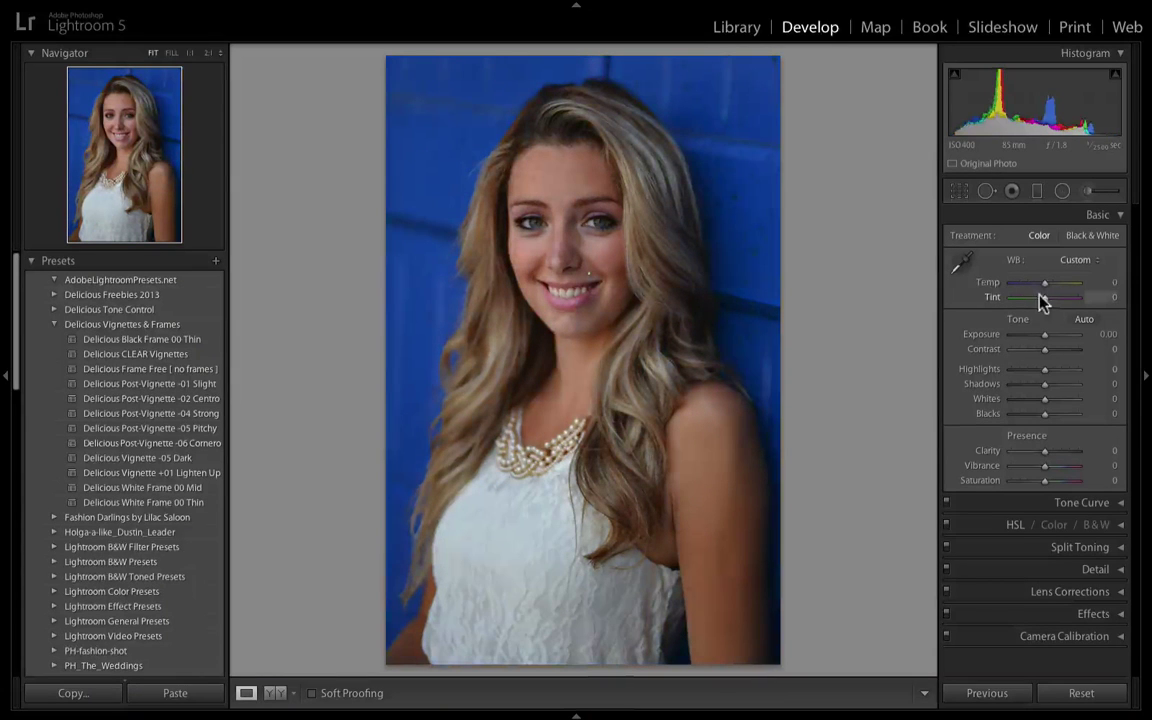
mouse_move(1044, 297)
left_mouse_down()
mouse_move(1026, 297)
mouse_move(1060, 298)
left_mouse_up()
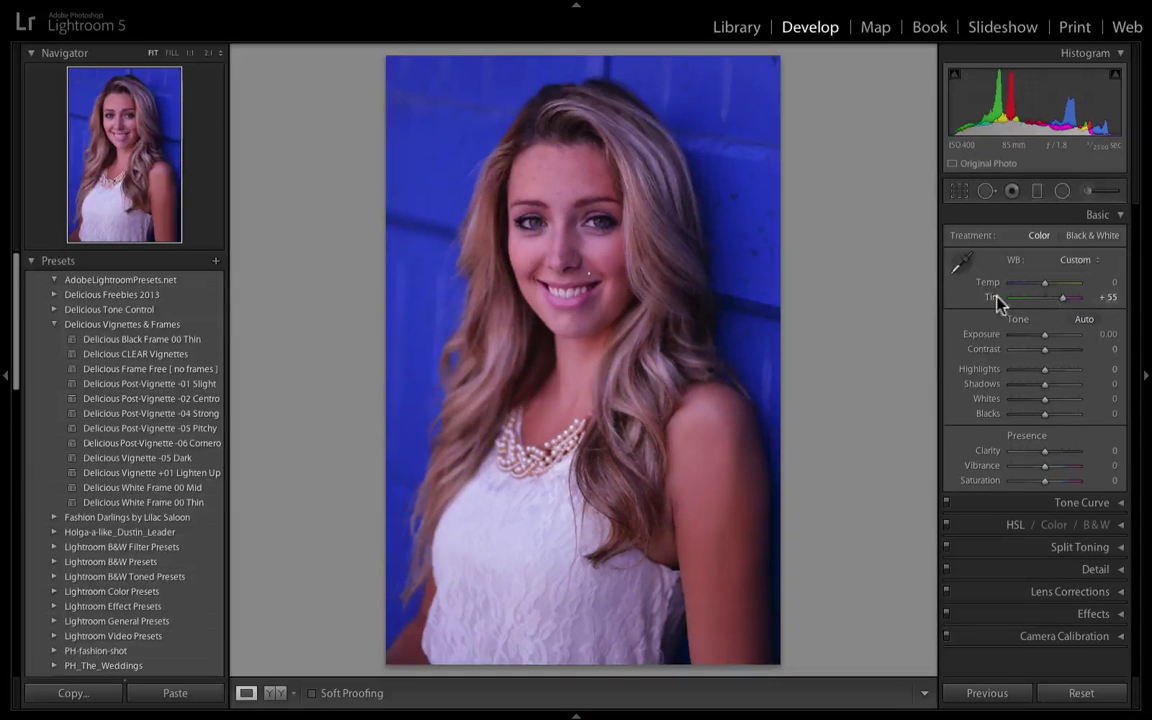
double_click(993, 299)
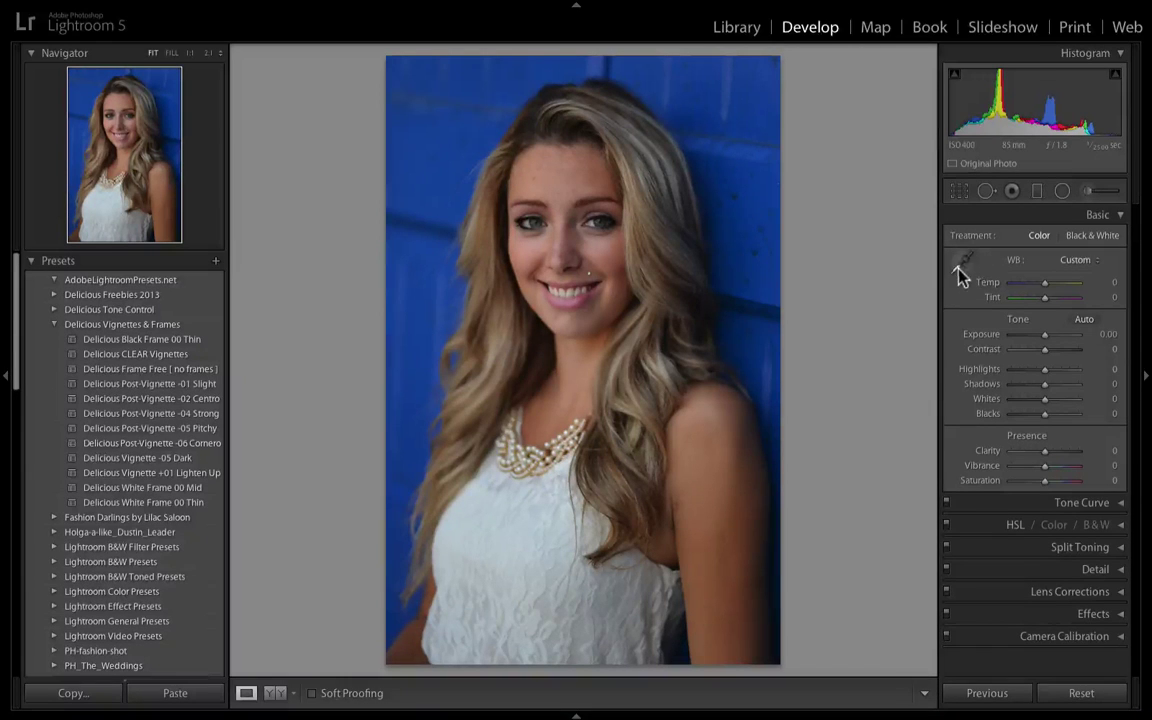
Sample a neutral target on the white dress for white balance and fine-tune Temp to +8 and Tint to +10
left_click(960, 264)
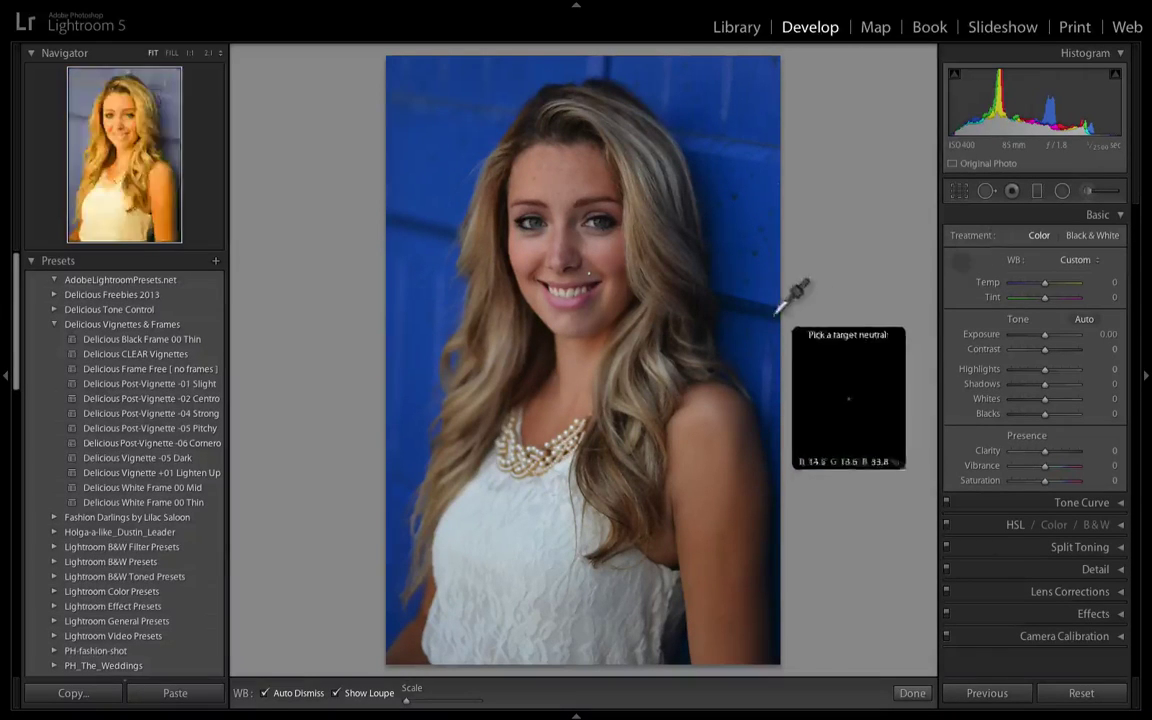
left_click(481, 543)
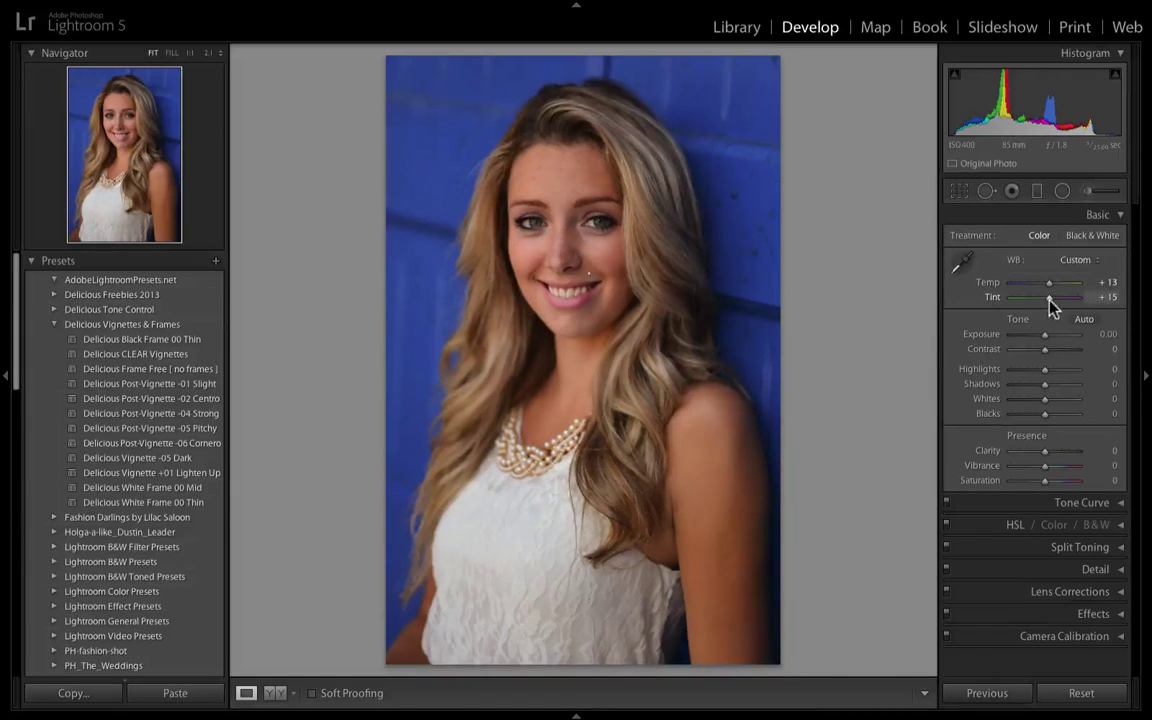
left_click_drag(1051, 305, 1048, 290)
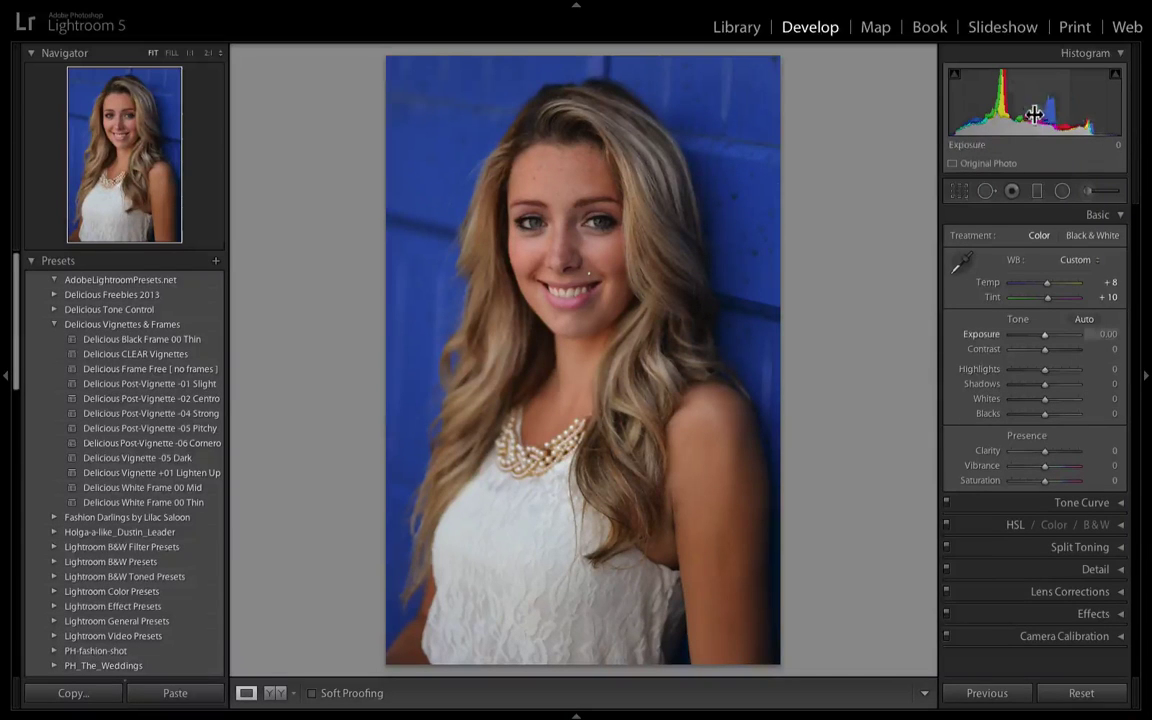
Try Exposure at +0.42 and Contrast at +80, resetting each to 0
mouse_move(1017, 117)
left_mouse_down()
mouse_move(1071, 114)
mouse_move(1039, 114)
left_mouse_up()
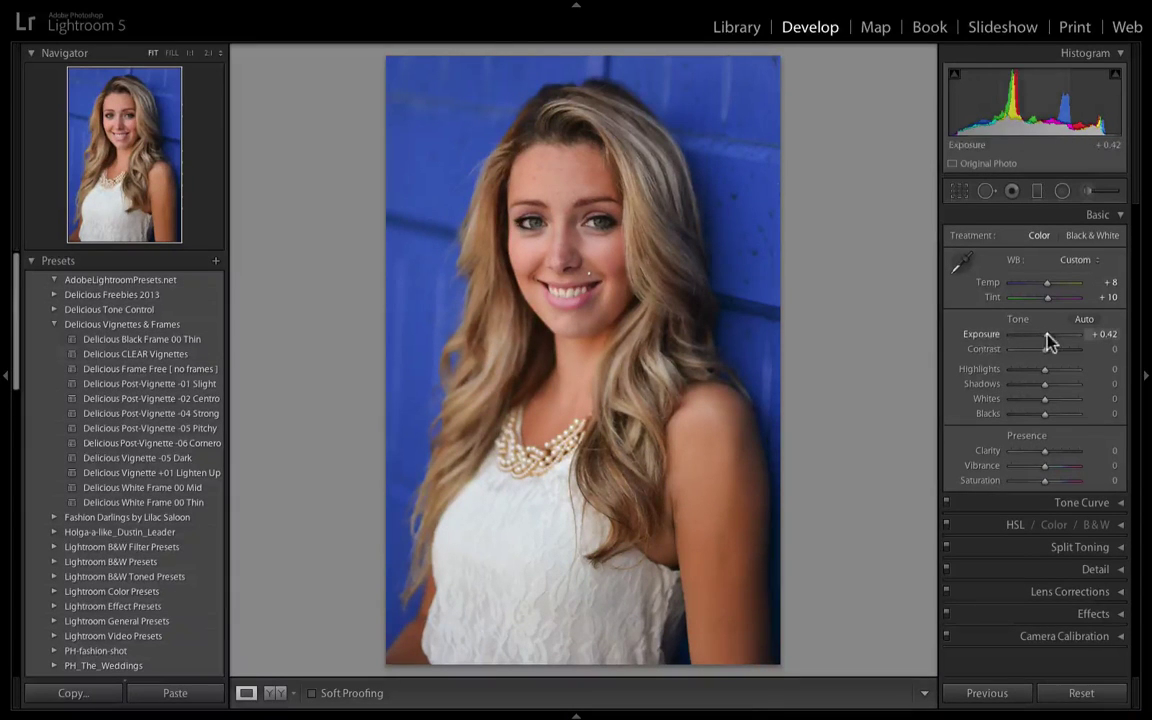
double_click(985, 338)
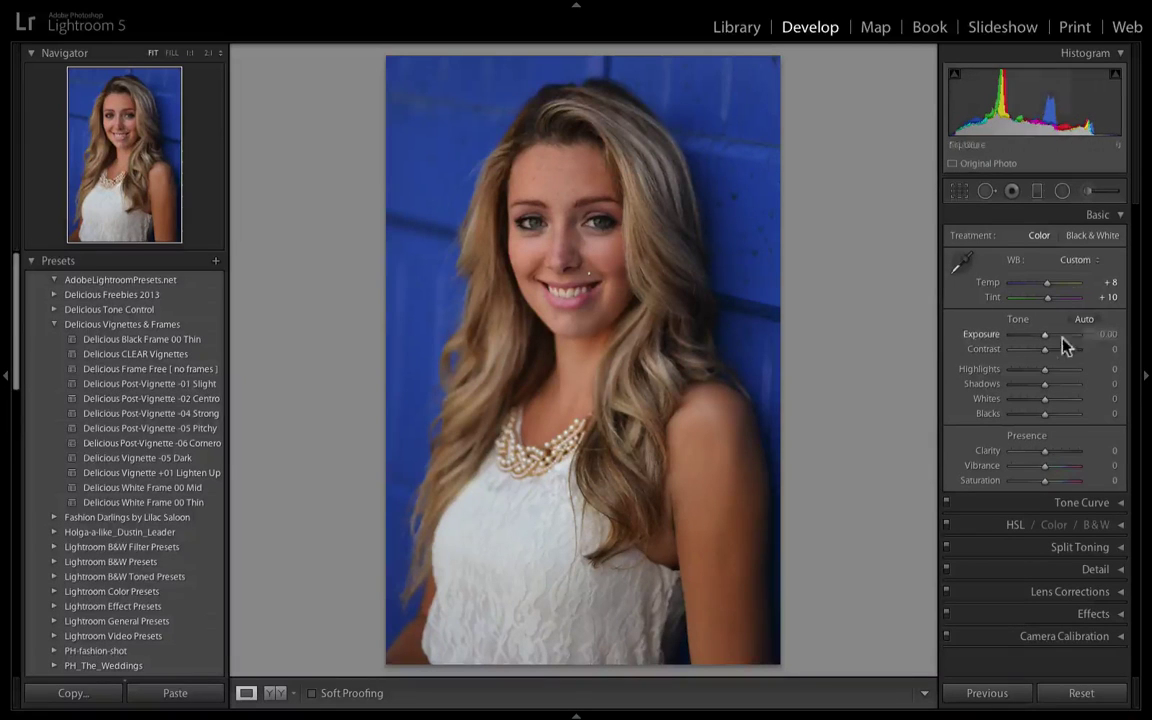
left_click_drag(1044, 349, 1072, 351)
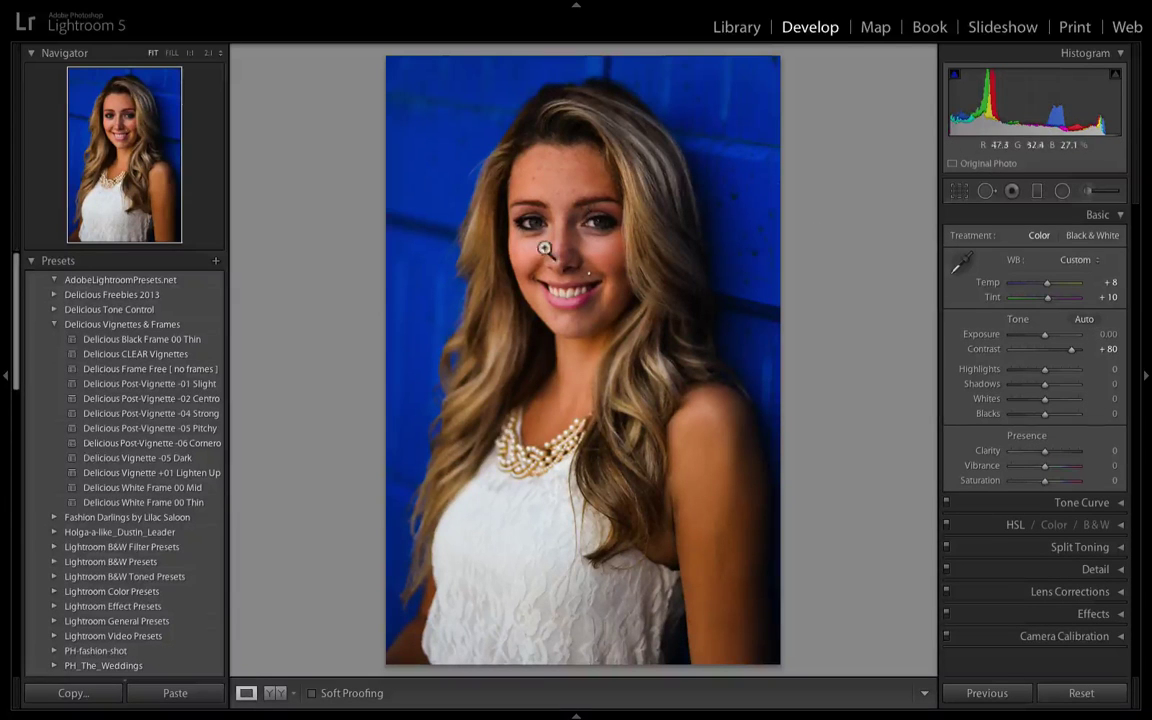
double_click(984, 351)
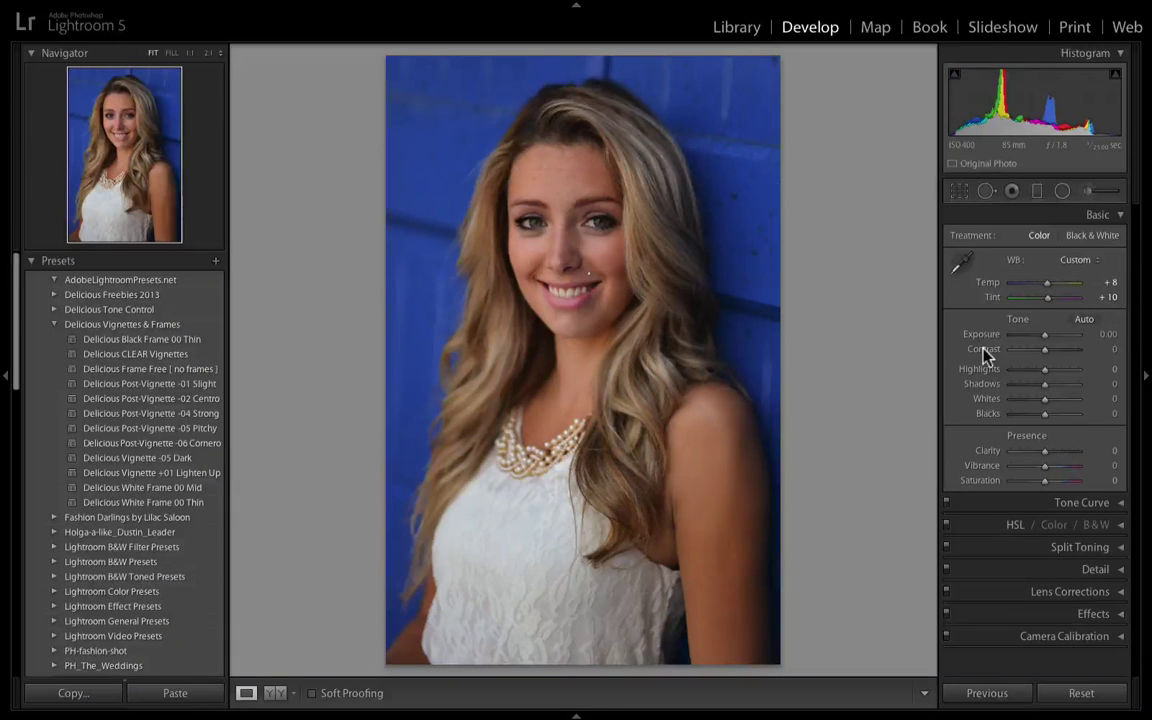
Set Exposure to +0.30, Highlights to −20, Shadows to +26, Whites to +27 and Blacks to −20
left_click_drag(1048, 342, 1050, 342)
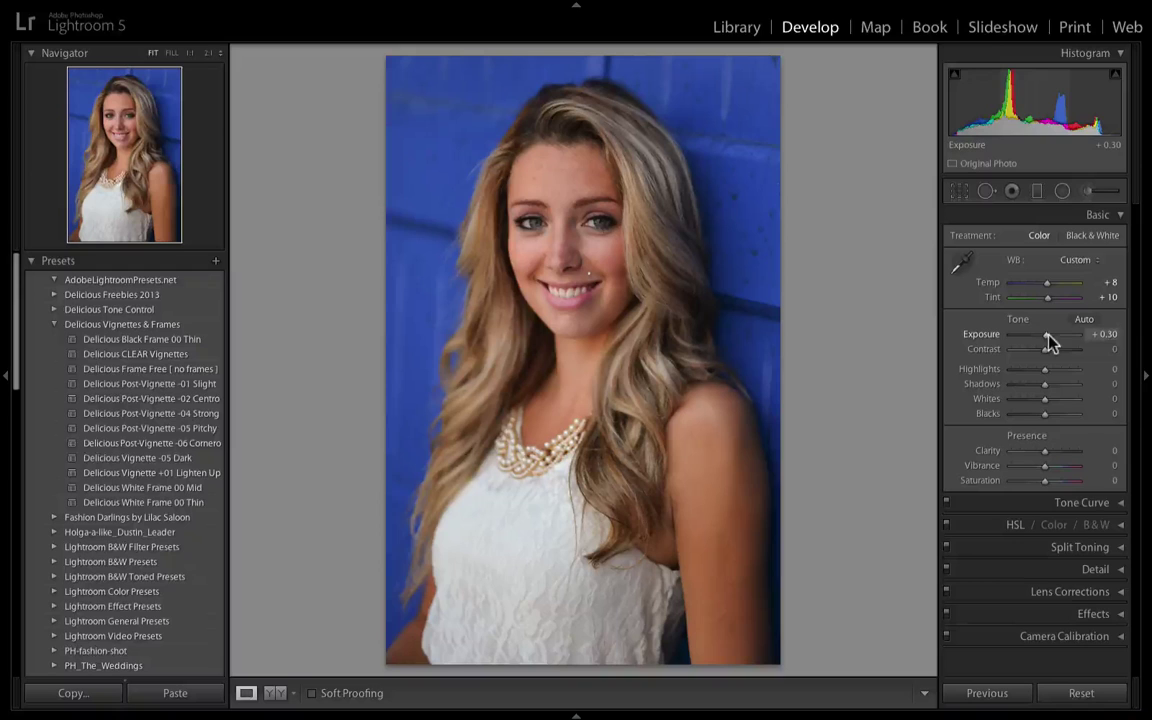
left_click_drag(1043, 372, 1038, 372)
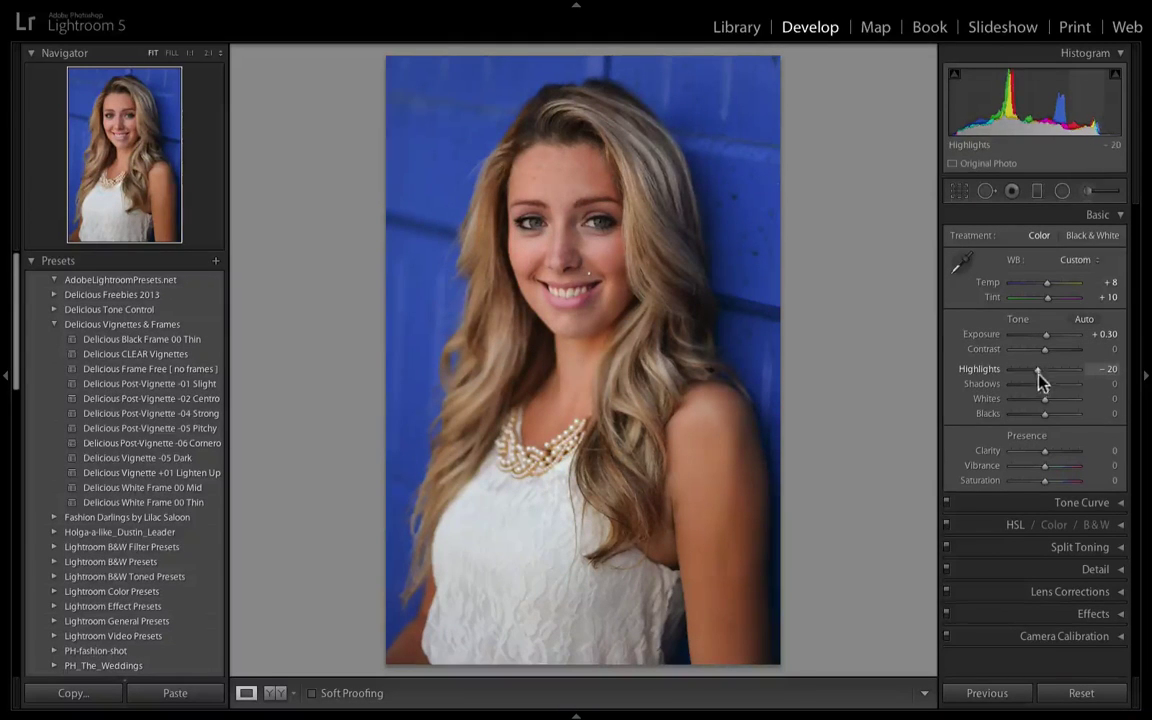
left_click_drag(1045, 385, 1037, 415)
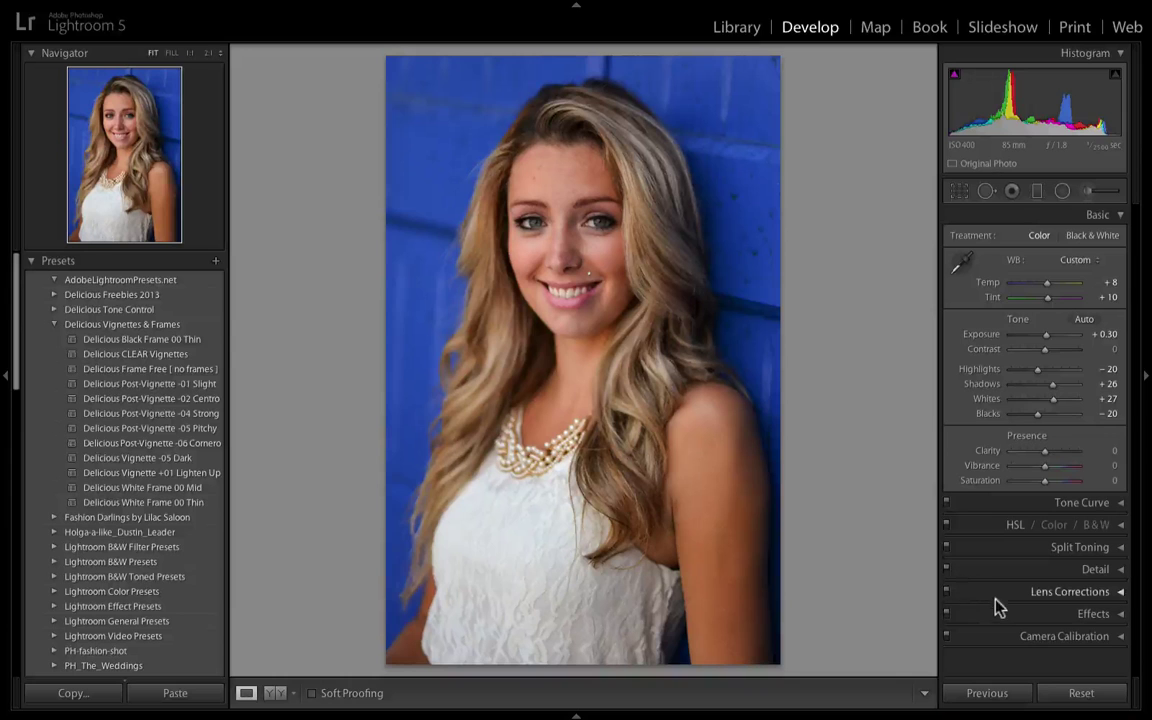
Compare the photo before and after editing, and set Contrast to +7 and Highlights to −51
key("y")
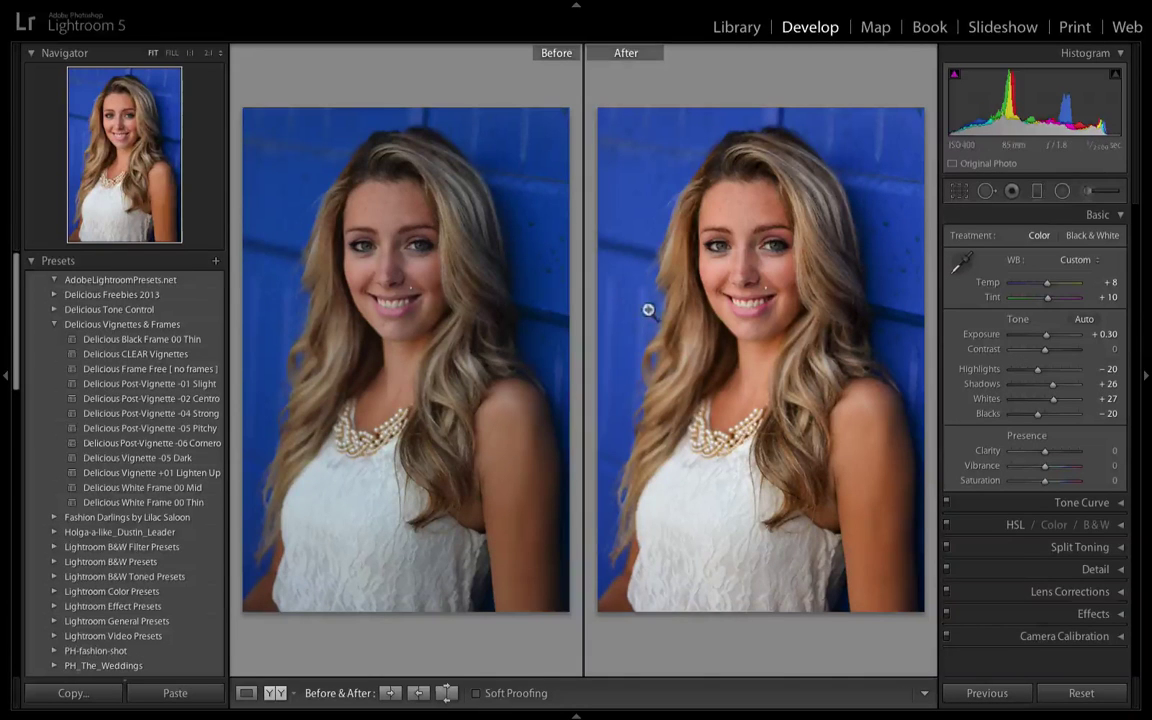
key("y")
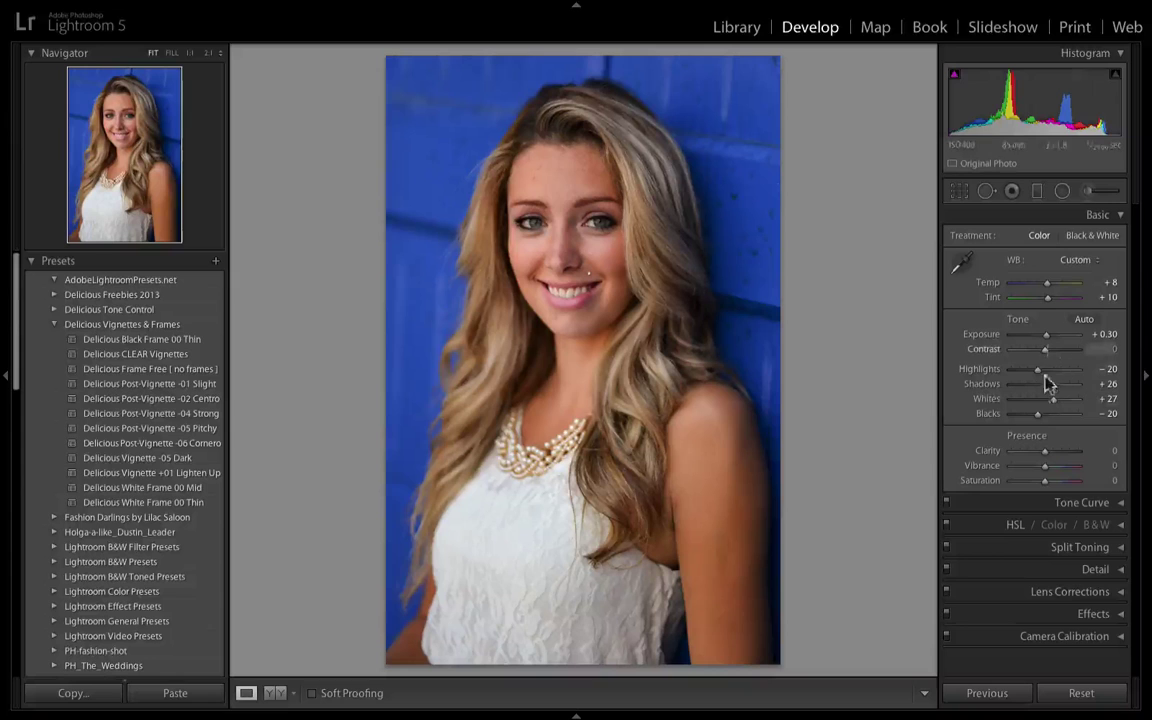
left_click_drag(1045, 350, 1047, 350)
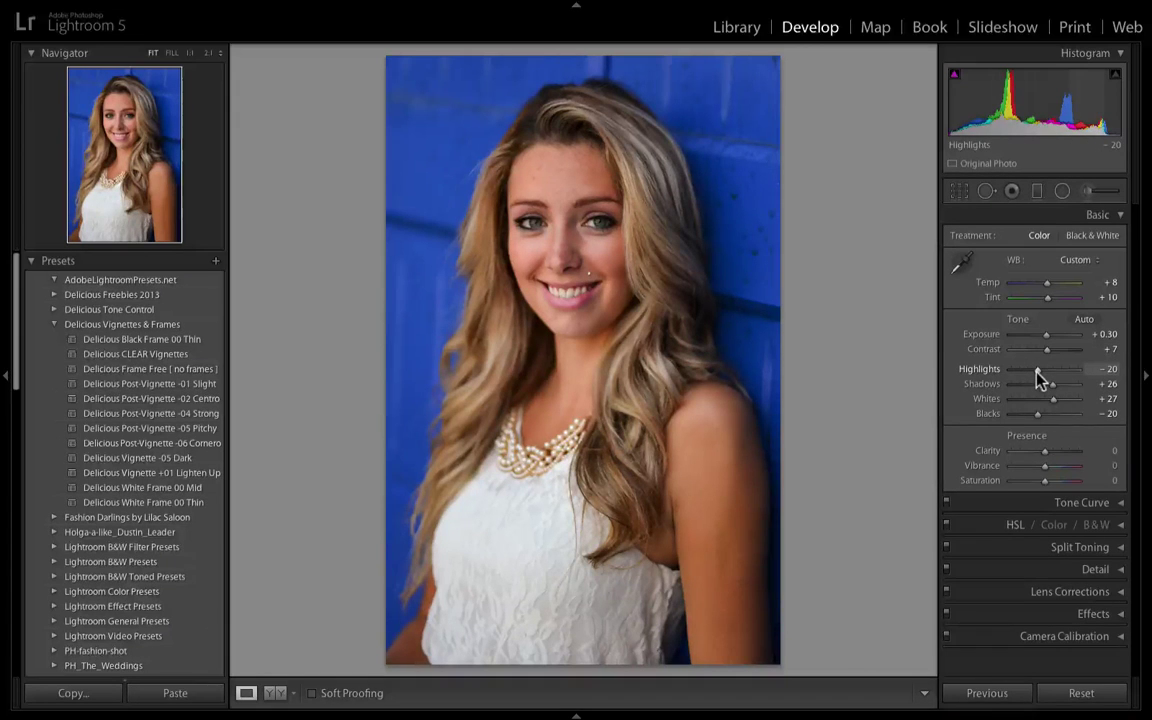
mouse_move(1038, 376)
left_mouse_down()
mouse_move(1000, 372)
mouse_move(1041, 375)
mouse_move(1029, 376)
left_mouse_up()
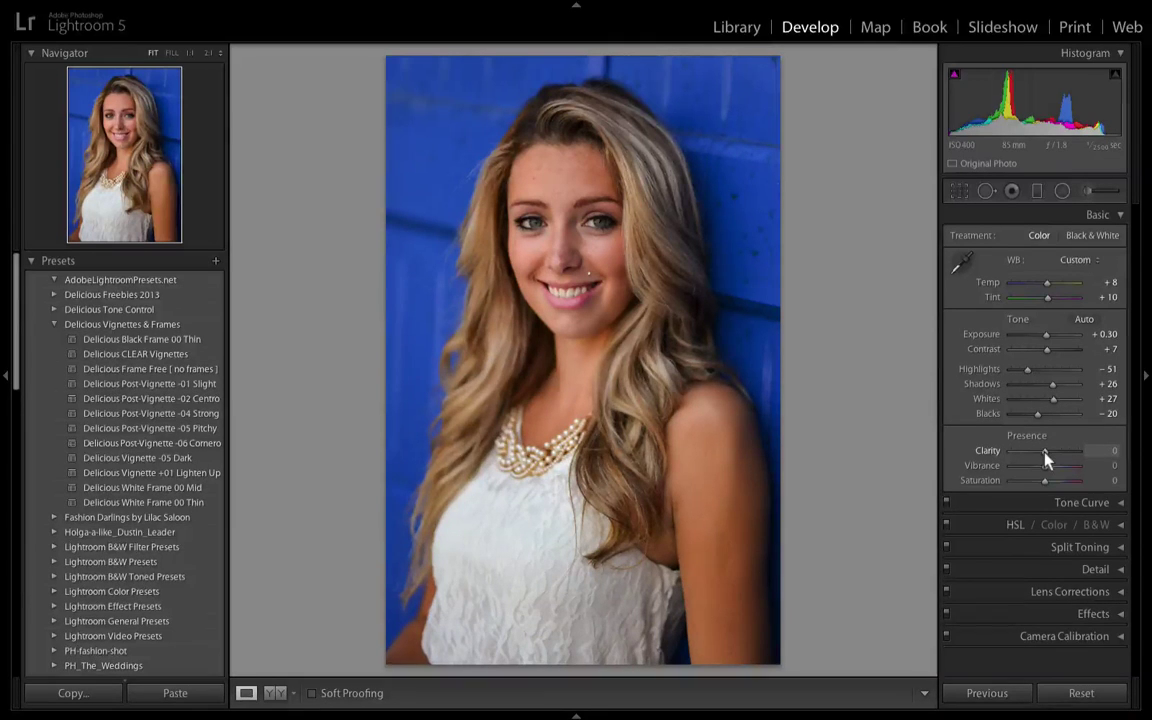
Try Clarity at −78, reset it and set Clarity to +5
left_click_drag(1045, 457, 1018, 458)
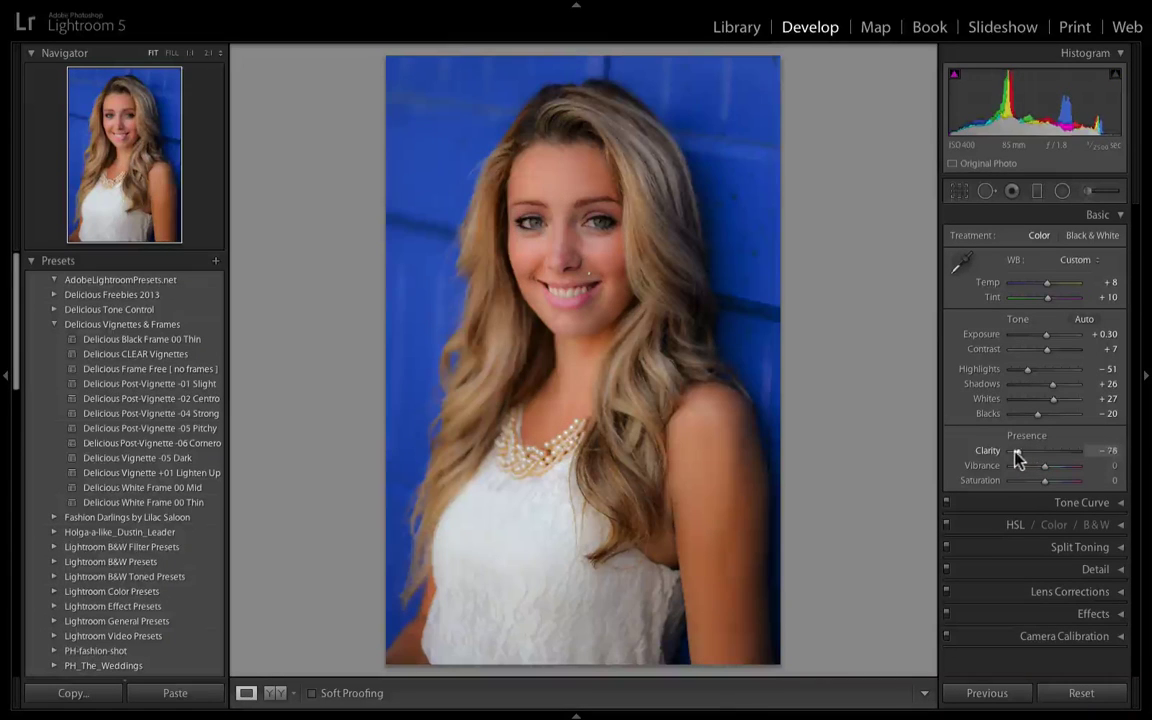
double_click(990, 452)
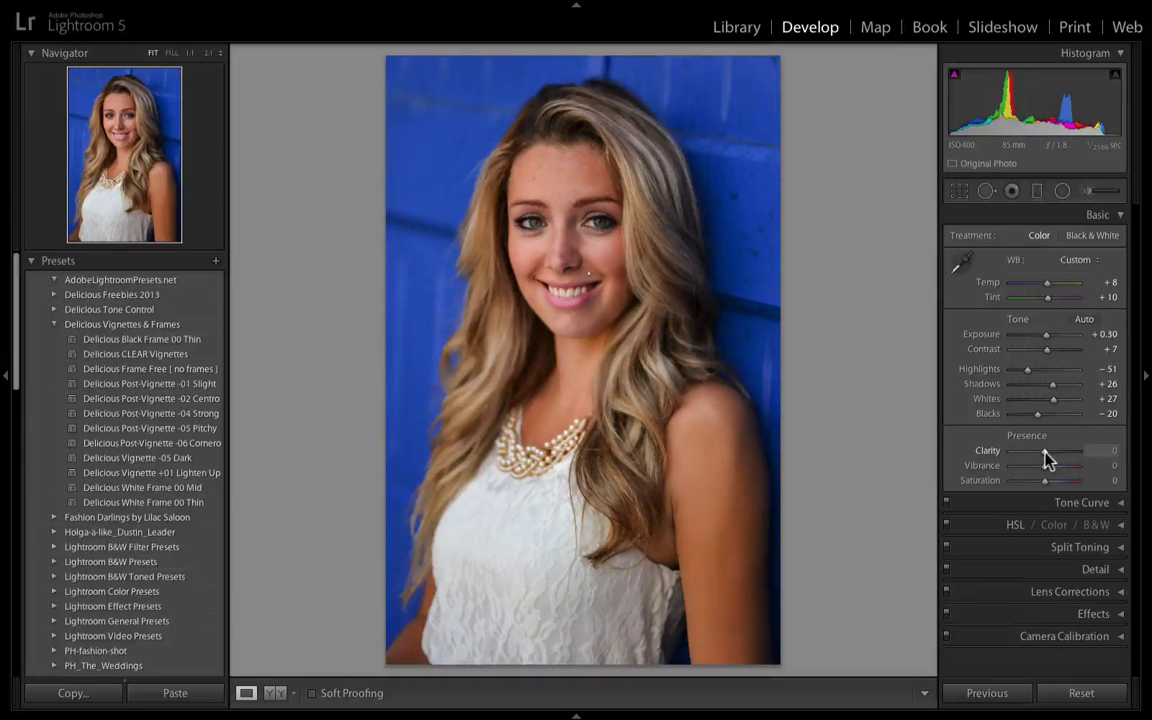
left_click_drag(1045, 452, 1046, 452)
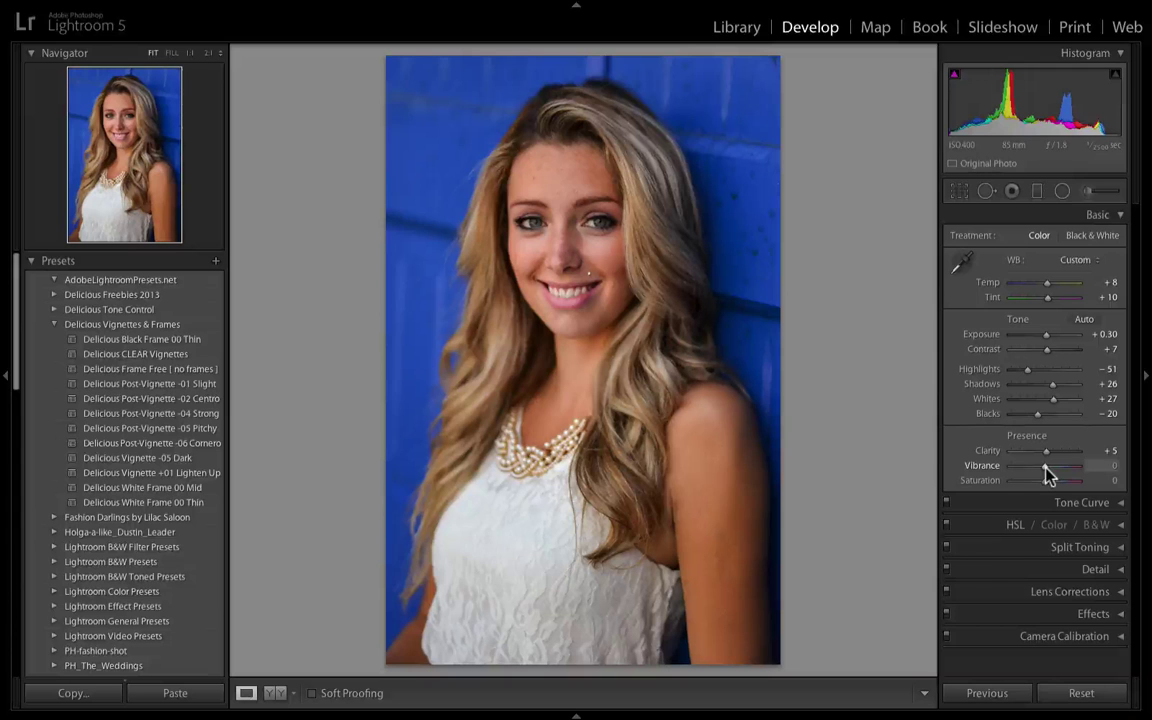
Try Vibrance at +51, reset it to 0, and try Saturation at +49
left_click_drag(1045, 467, 1064, 477)
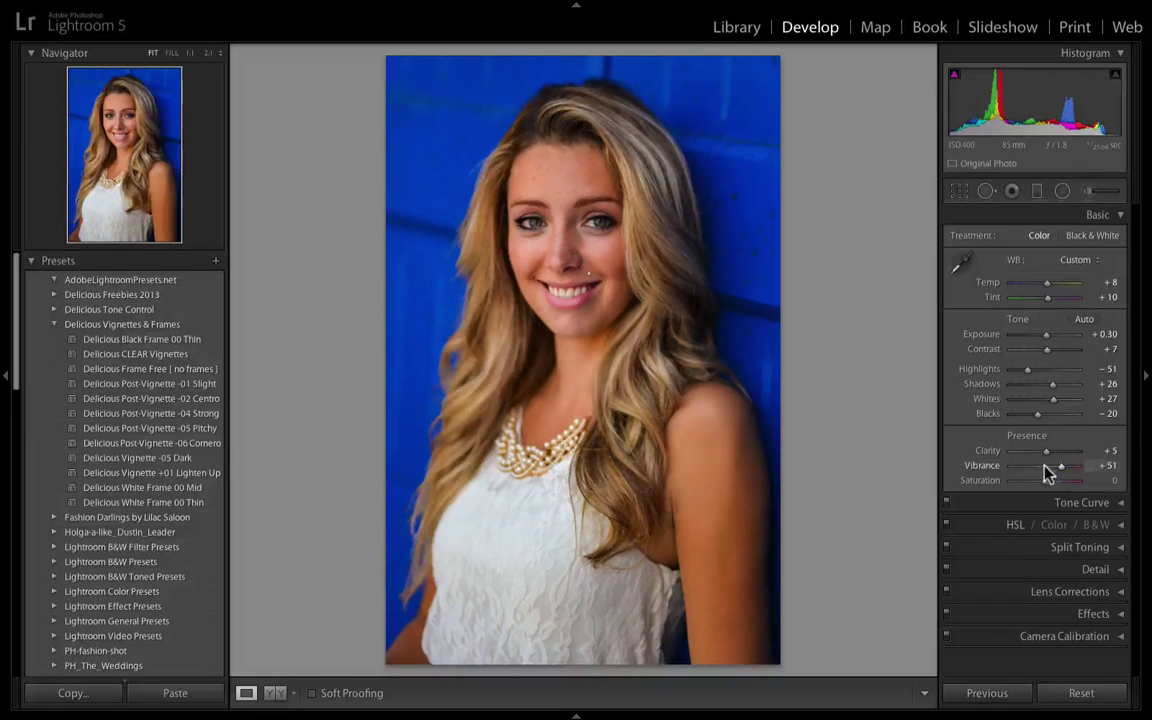
double_click(1045, 469)
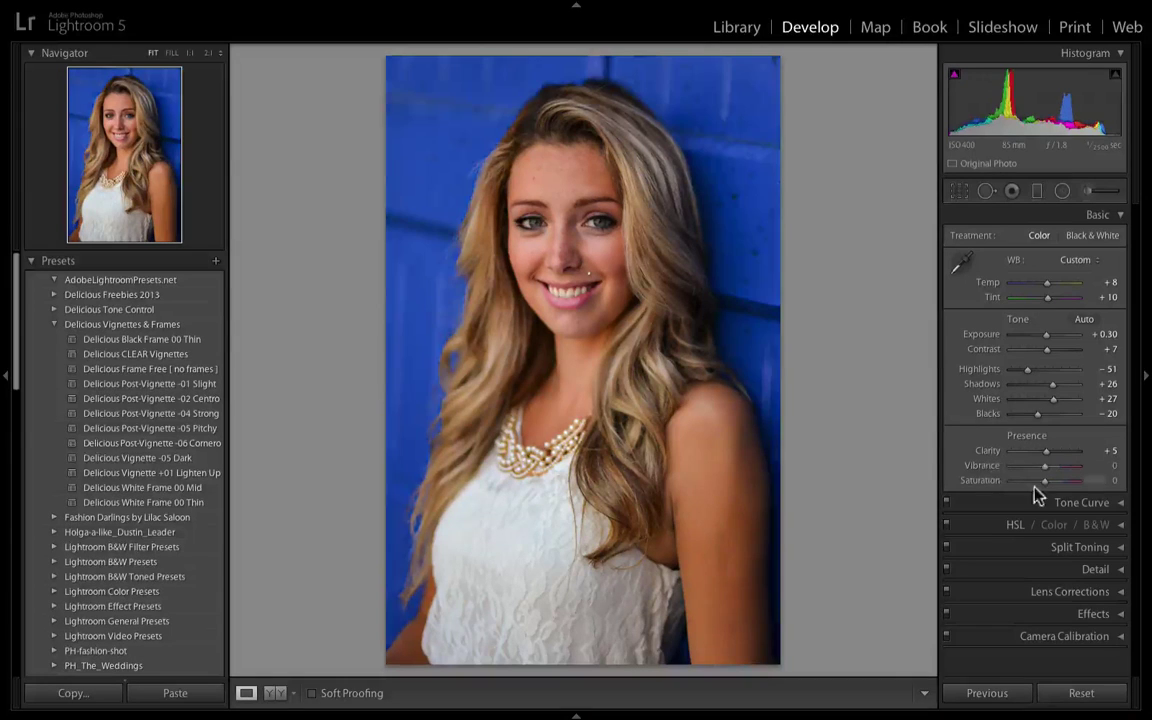
left_click_drag(1043, 485, 1060, 488)
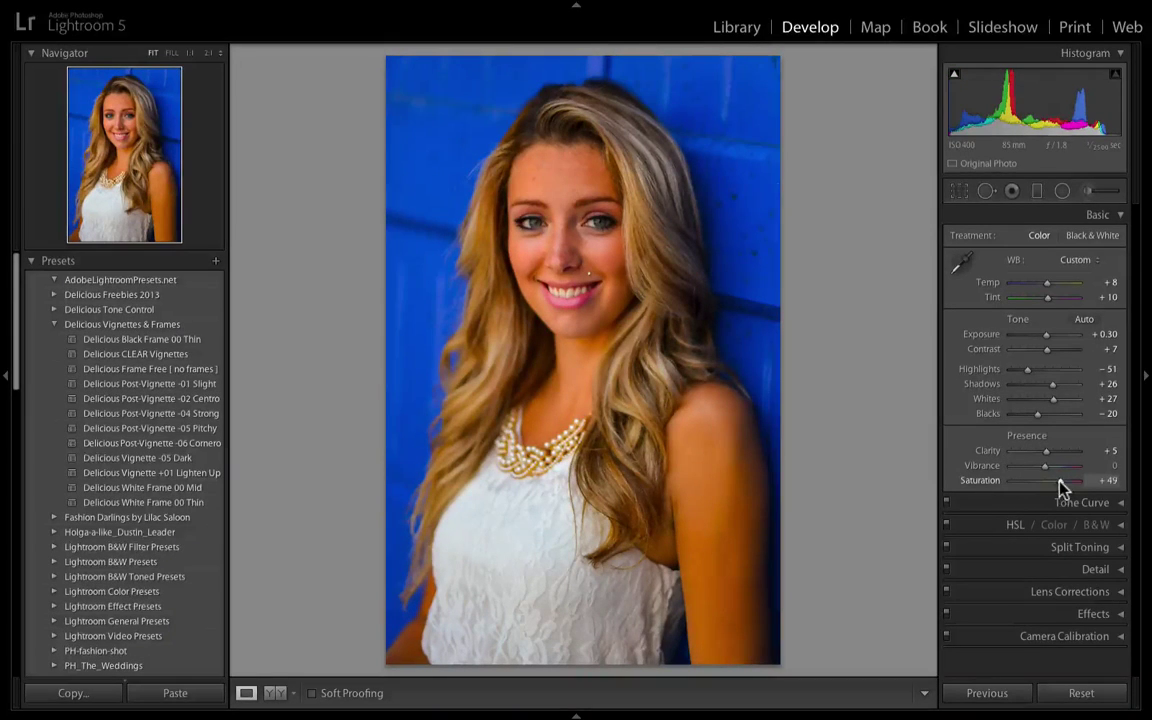
Reset Saturation to 0, set Vibrance to +28, and compare the photo before and after editing
mouse_move(1062, 487)
left_mouse_down()
mouse_move(1047, 480)
mouse_move(1053, 469)
left_mouse_up()
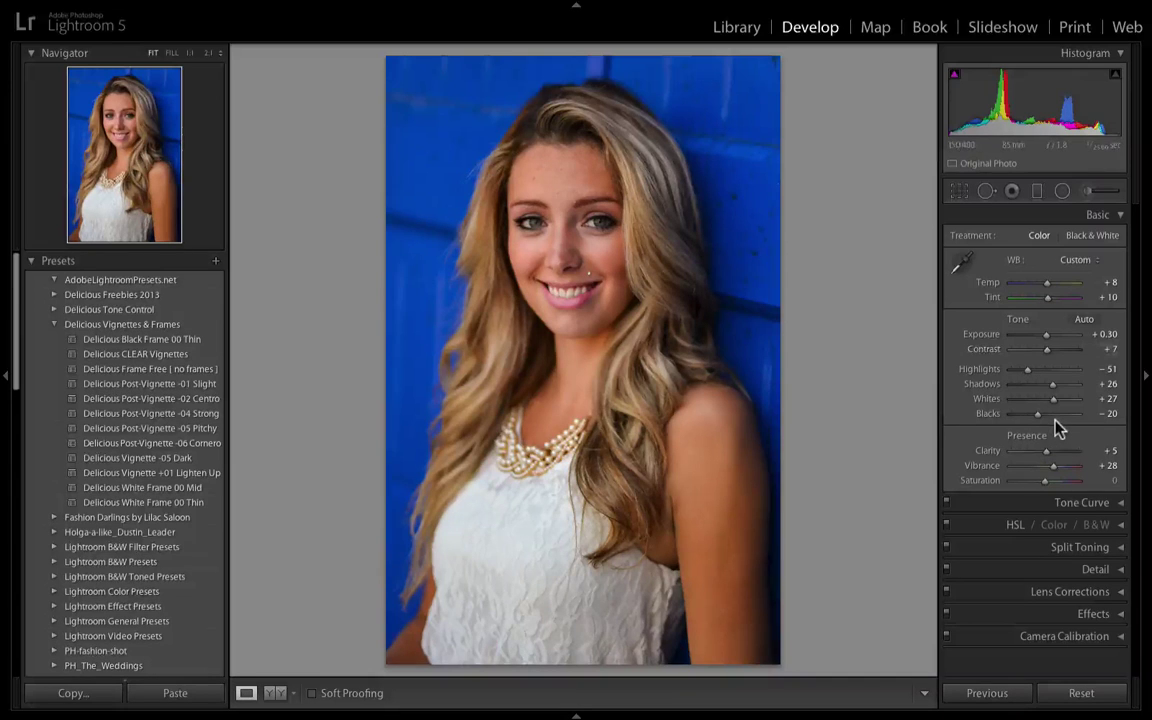
key("y")
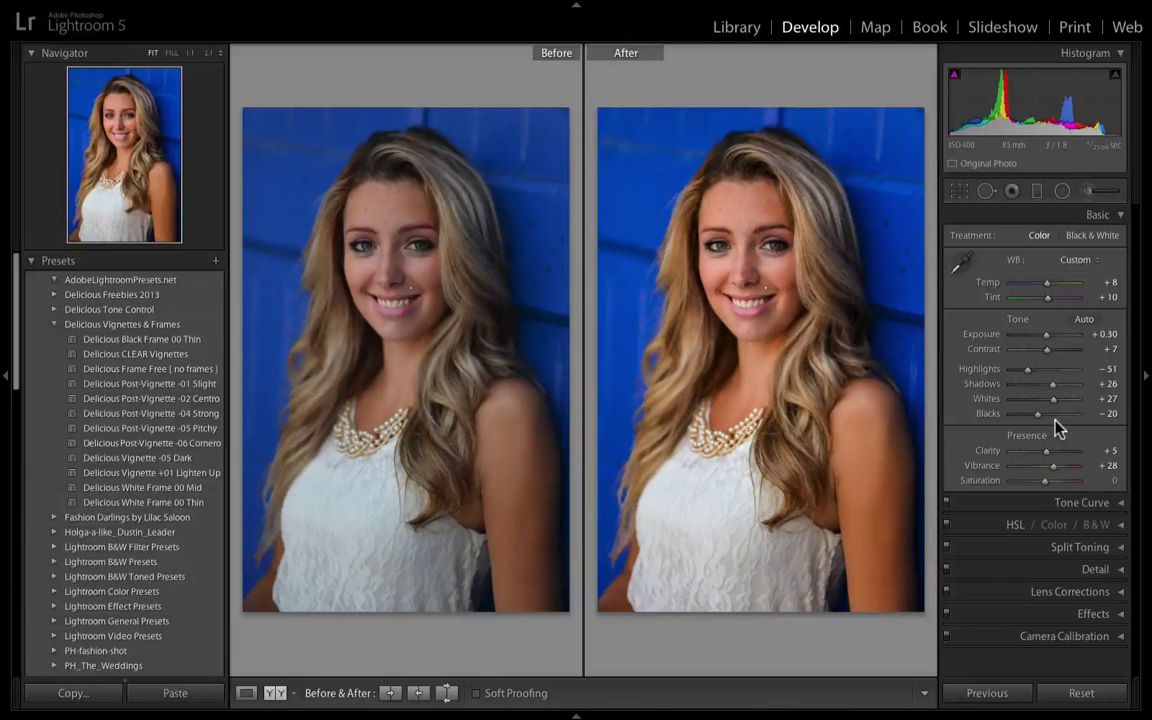
key("y")
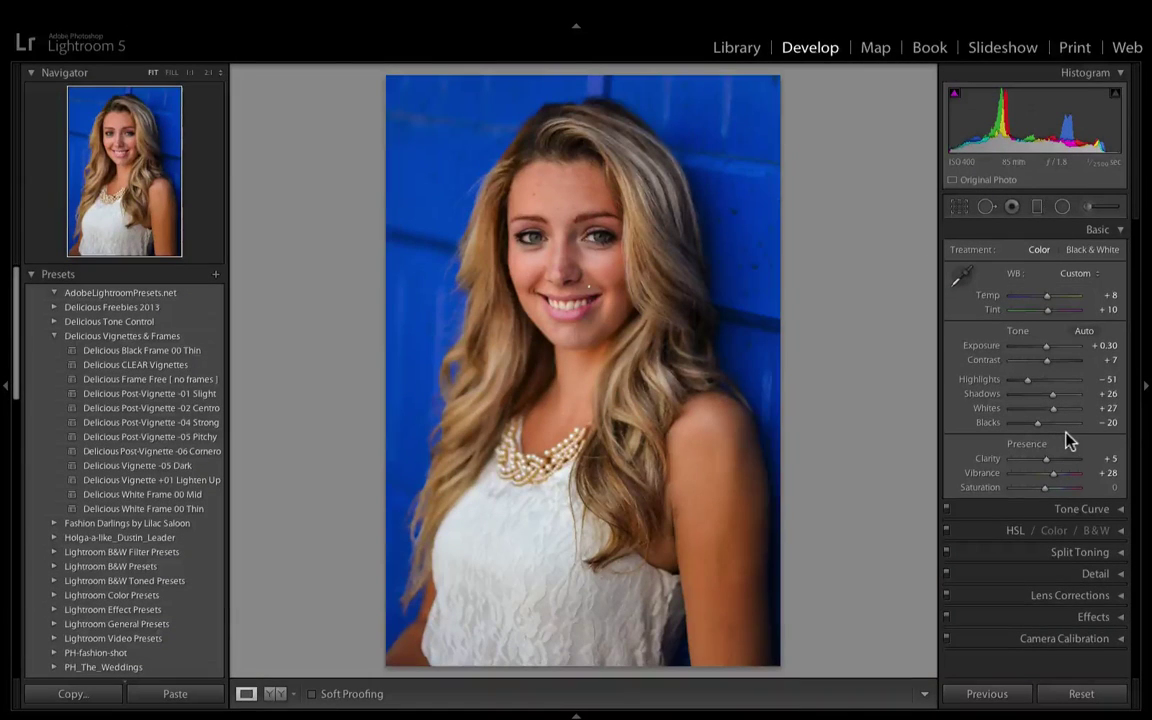
Try an S-shaped RGB point curve by raising the bright part and lowering the dark part, and remove both points
left_click(1120, 510)
scroll(1114, 520, "down", 2)
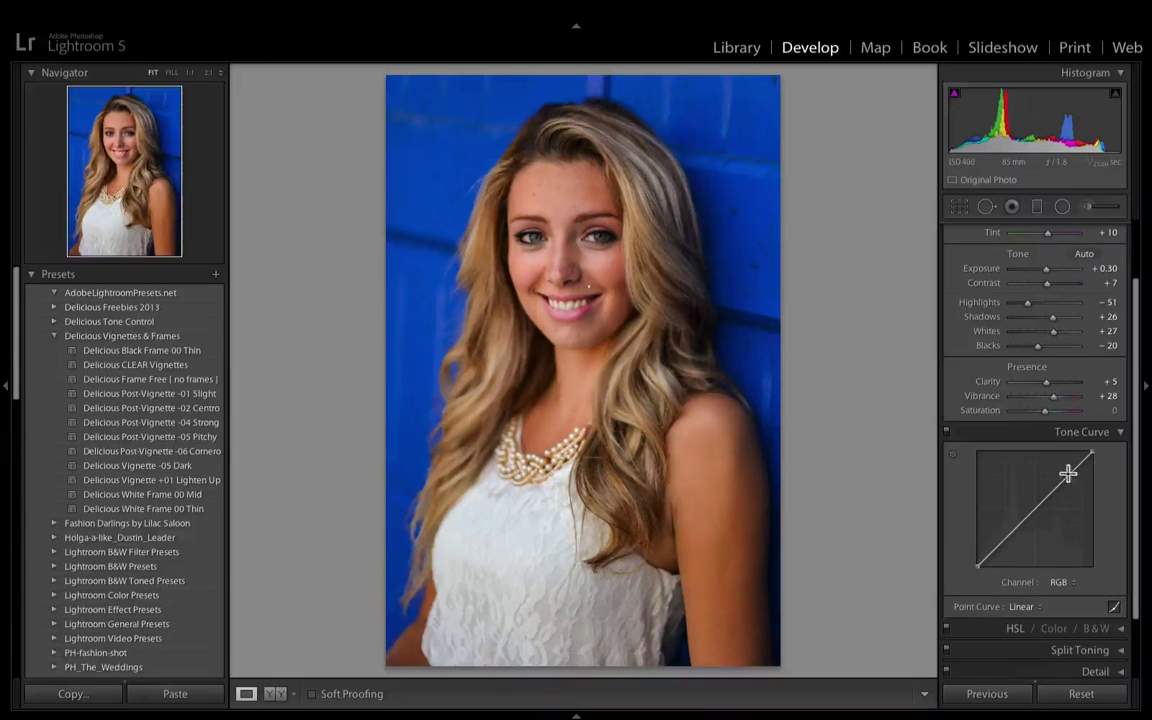
scroll(1085, 467, "down", 1)
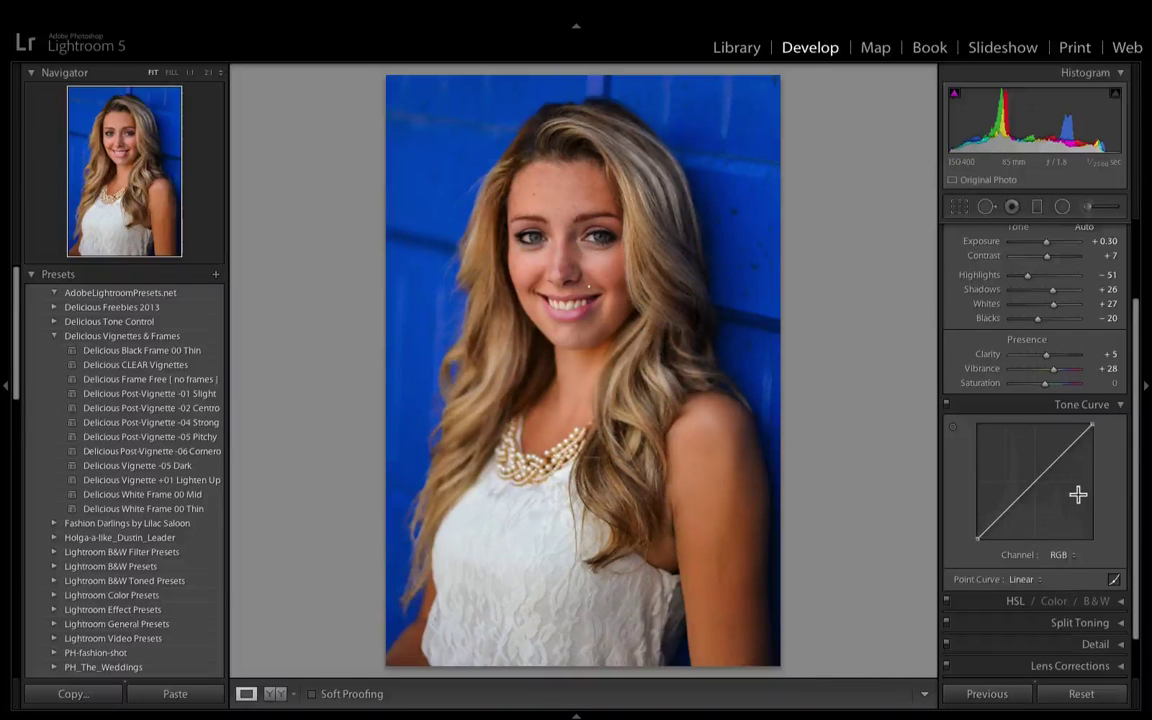
left_click_drag(1064, 452, 1064, 438)
left_click_drag(1008, 496, 1006, 507)
double_click(1061, 438)
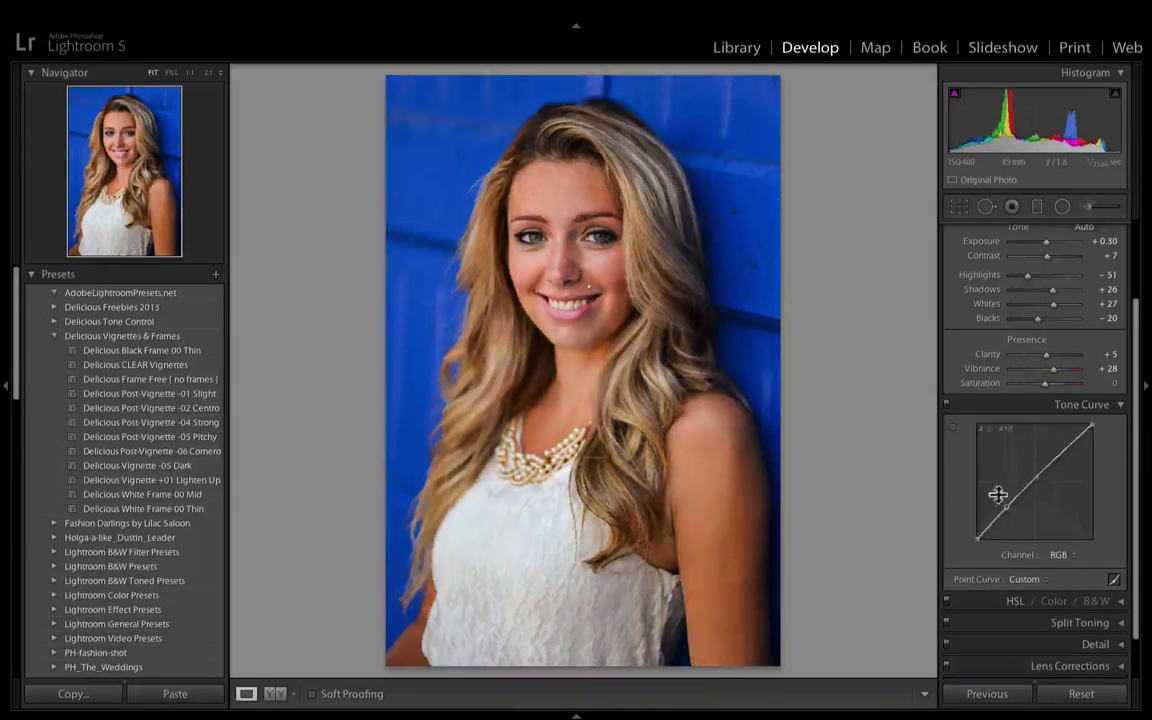
double_click(1003, 508)
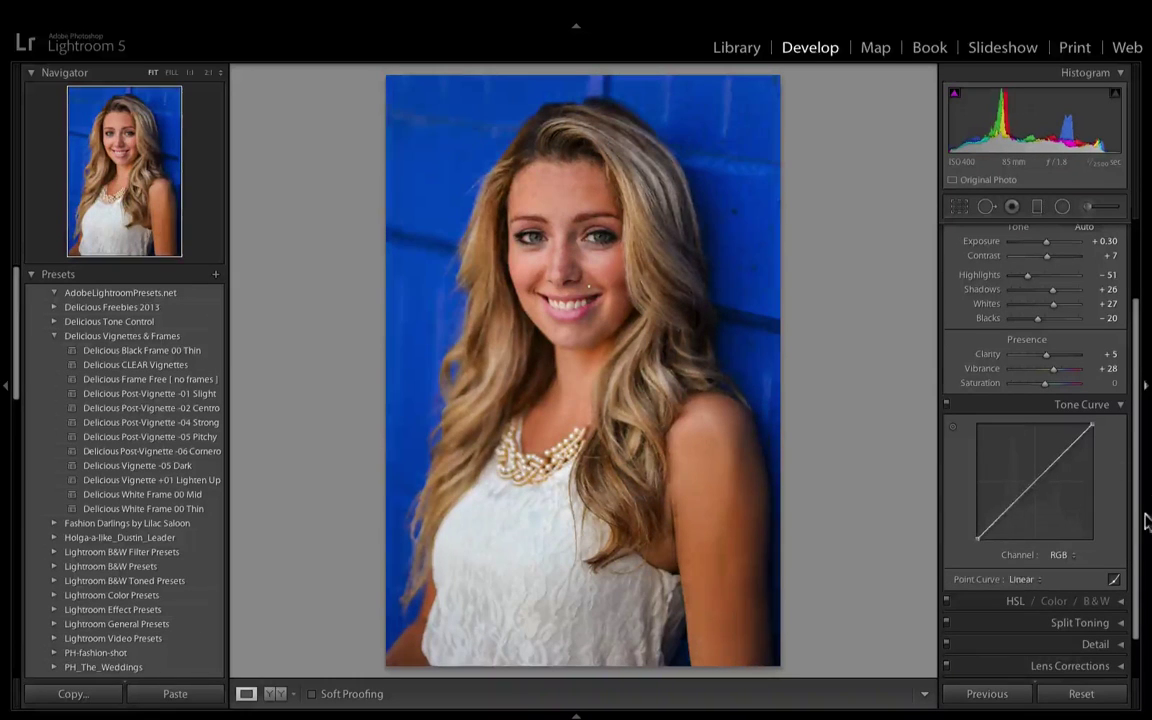
Switch the Tone Curve to region editing, try Lights at −100 with the targeted adjustment tool, and reset the region values
left_click(1114, 578)
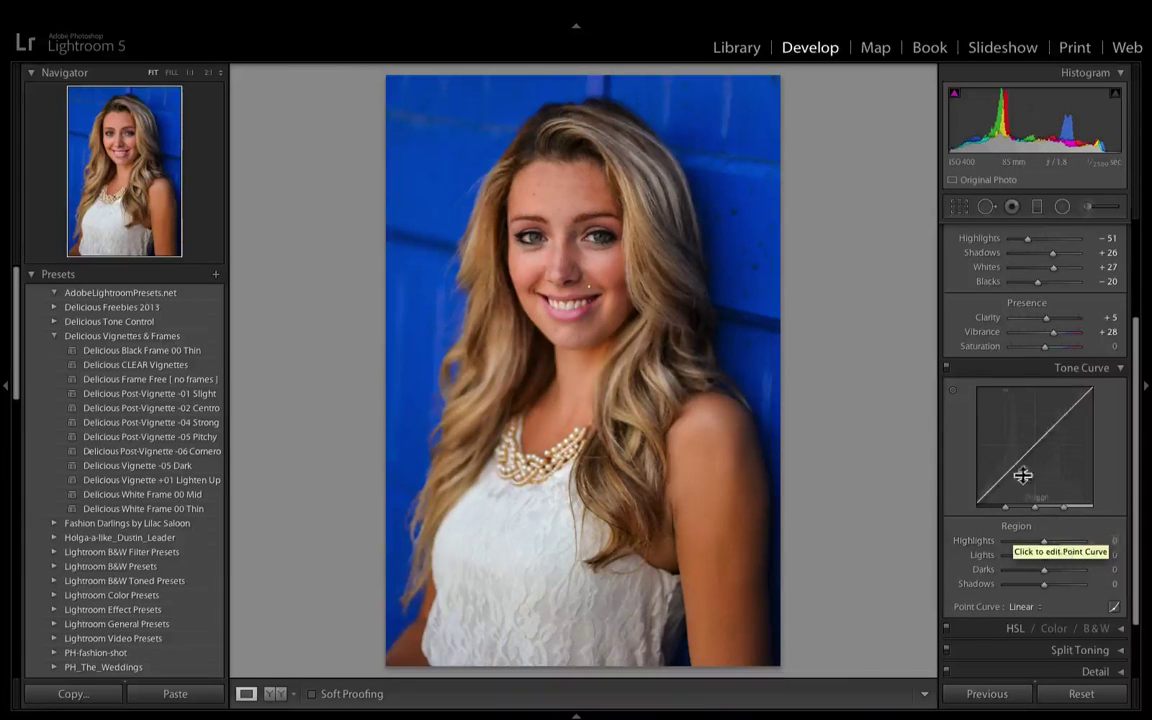
left_click(953, 392)
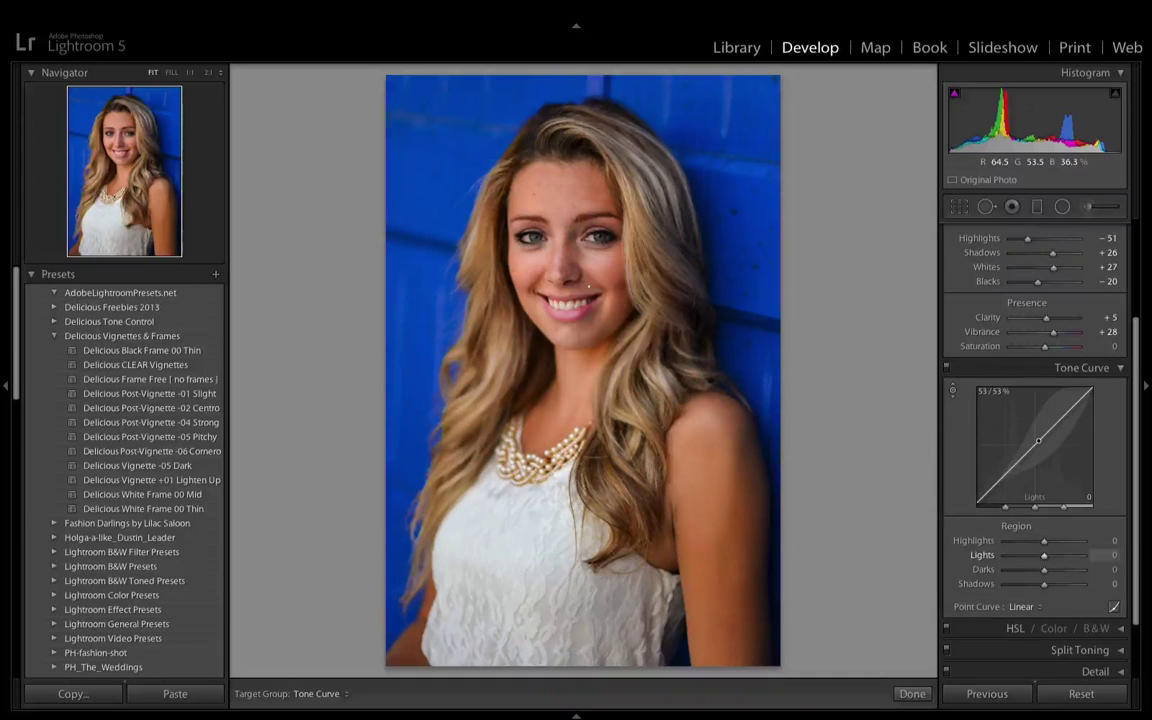
left_click_drag(715, 430, 715, 525)
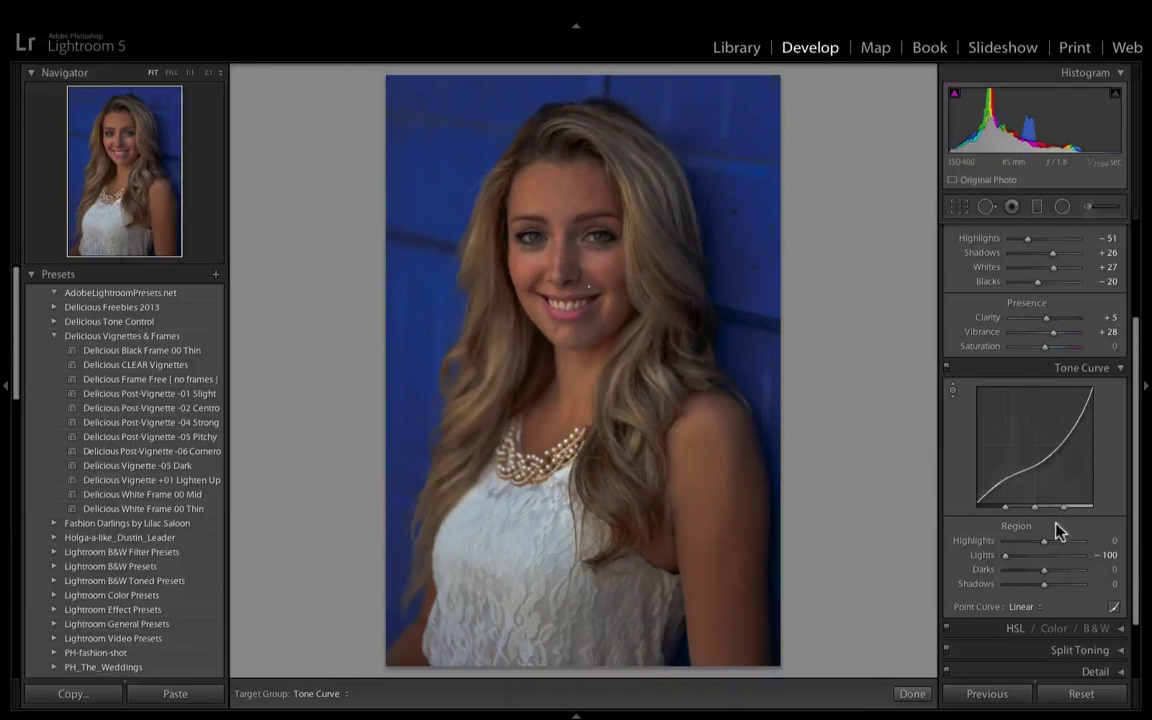
key("alt")
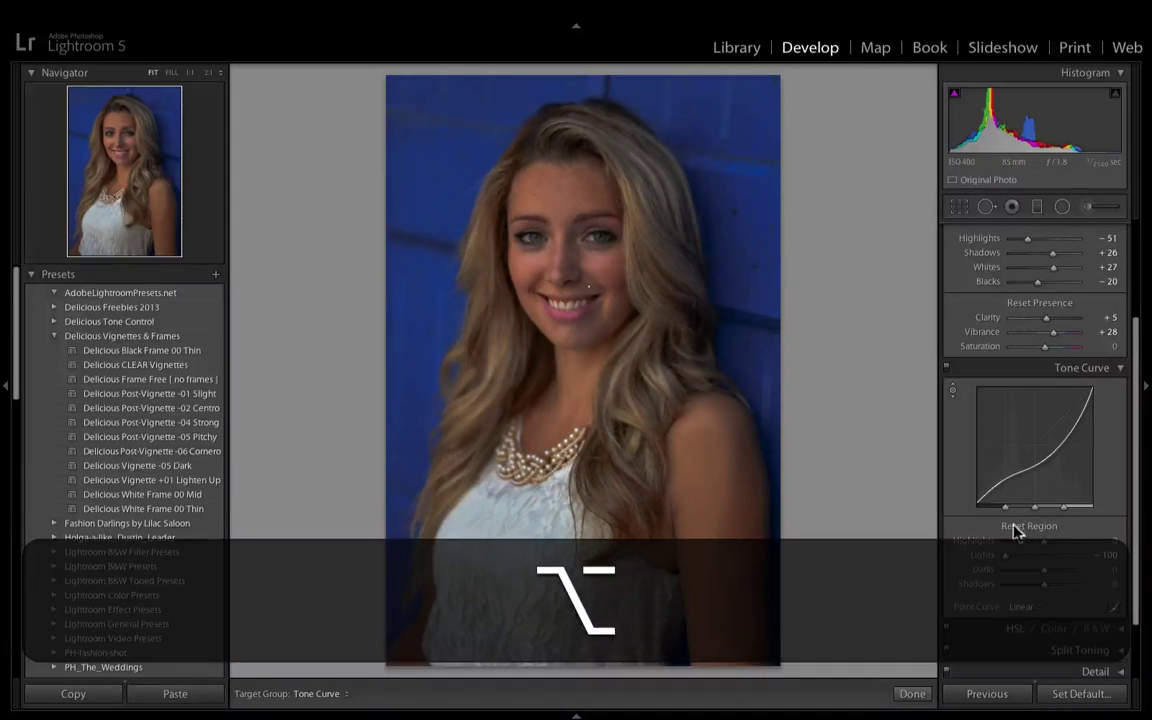
left_click(1015, 527, "alt")
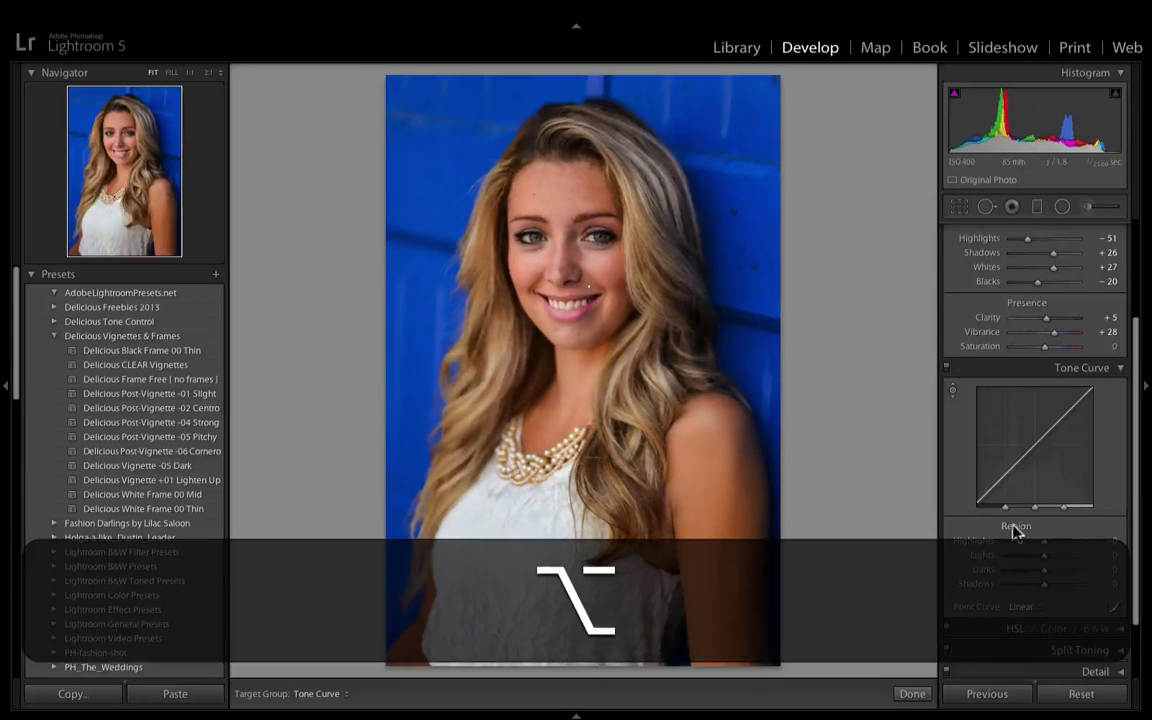
Try Tone Curve Highlights −38, Lights +47, Darks +46 and Shadows −60, comparing the photo with the curve off and on
left_click(1029, 540)
left_click(1063, 555)
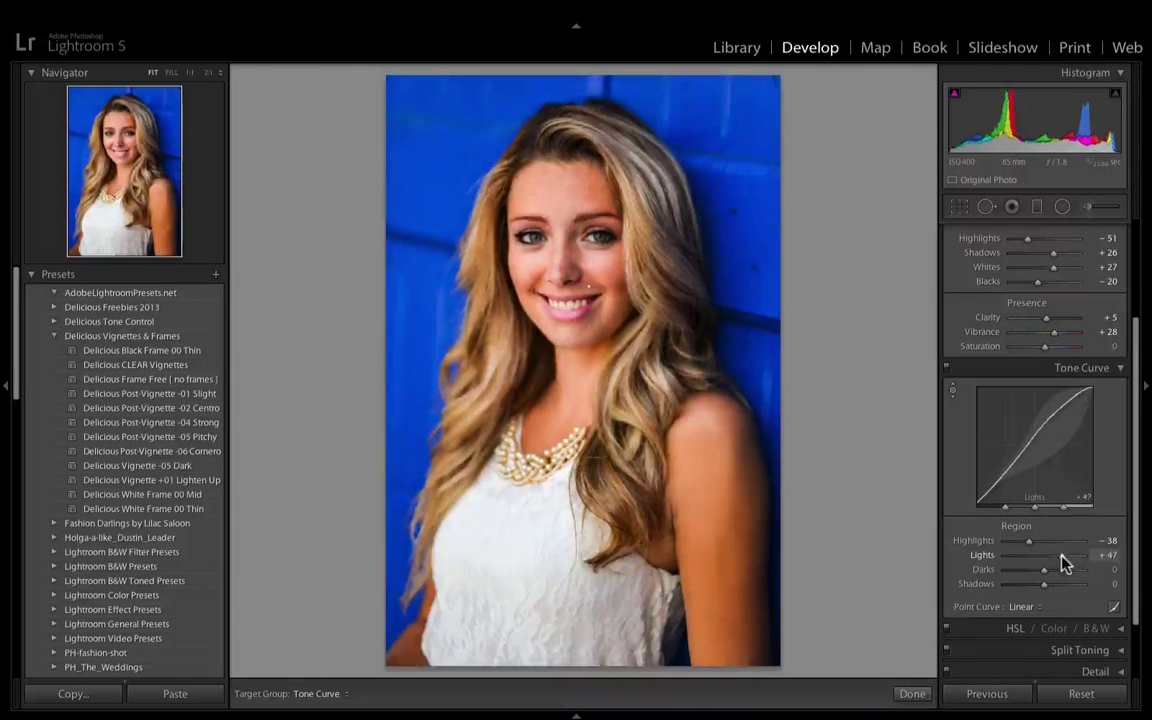
left_click(1062, 569)
left_click(1022, 584)
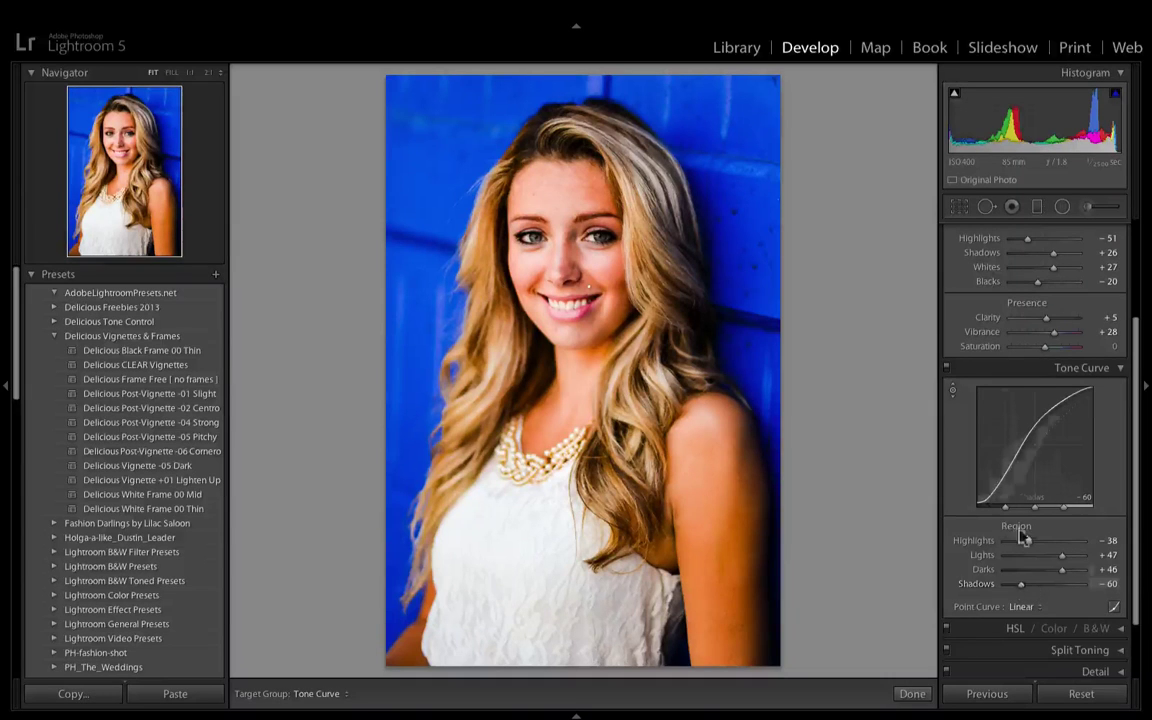
left_click(946, 369)
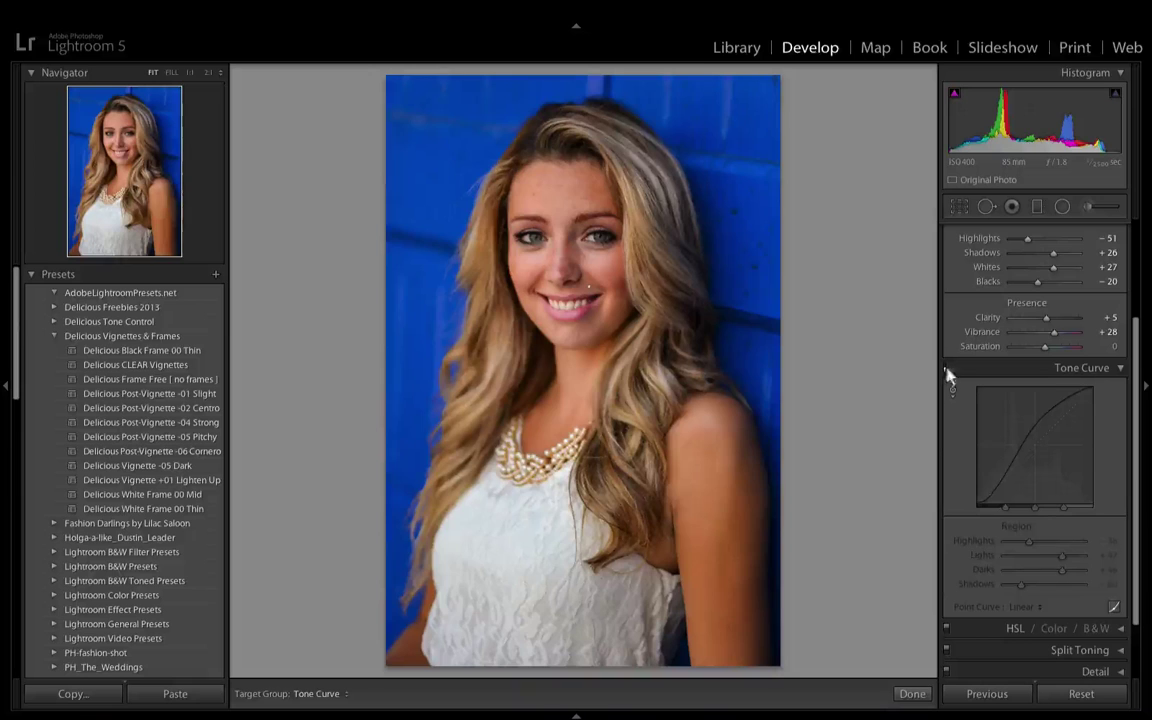
left_click(946, 369)
left_click(946, 369)
left_click(946, 369)
left_click(946, 369)
left_click(946, 369)
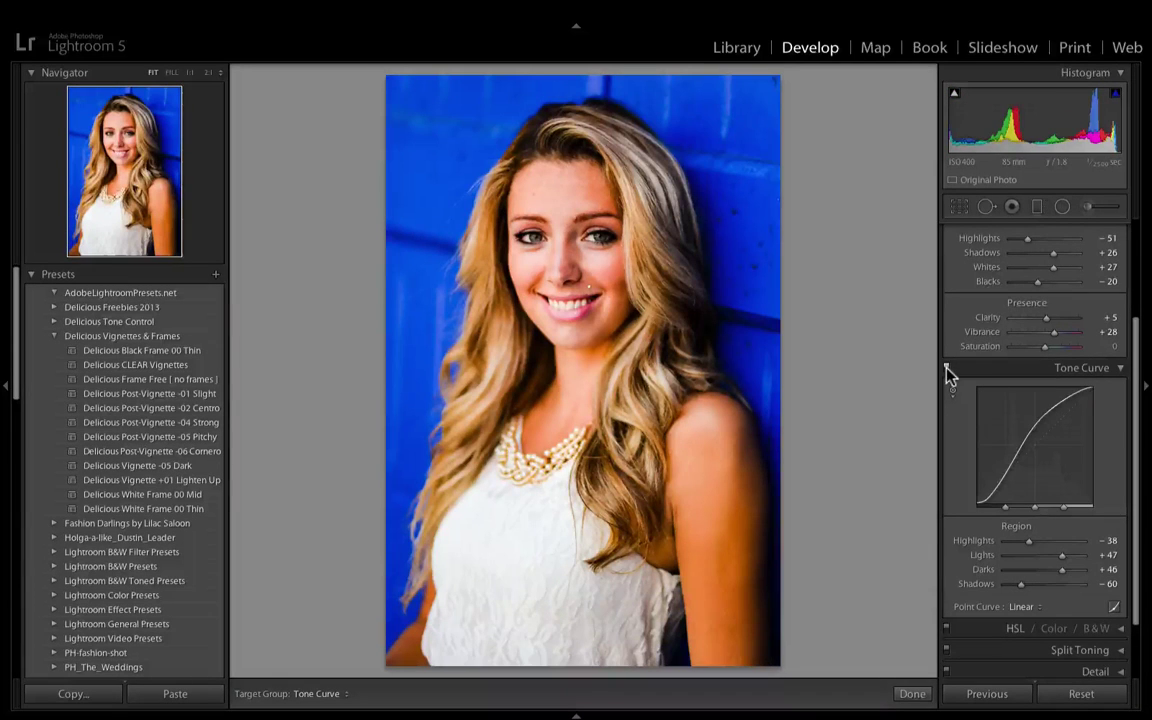
Set Tone Curve Highlights to −7, Lights +11, Darks +10 and Shadows −10, and compare the photo with the curve off and on
left_click_drag(1029, 541, 1041, 541)
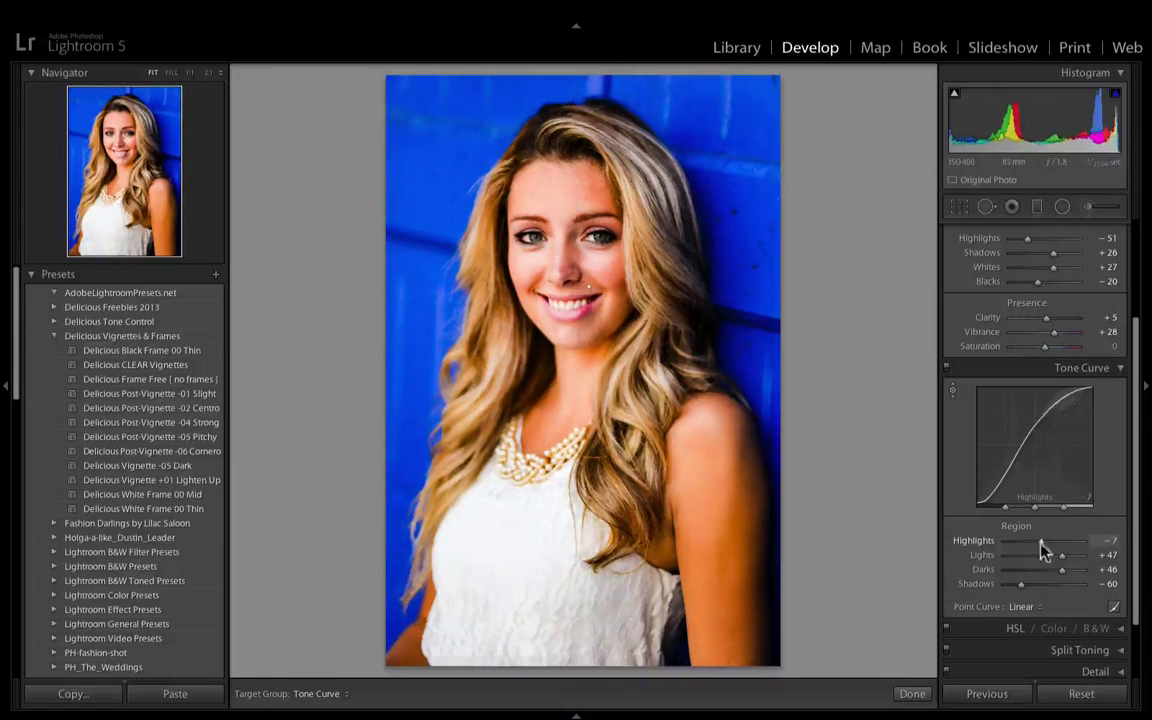
left_click(1047, 555)
left_click(1048, 570)
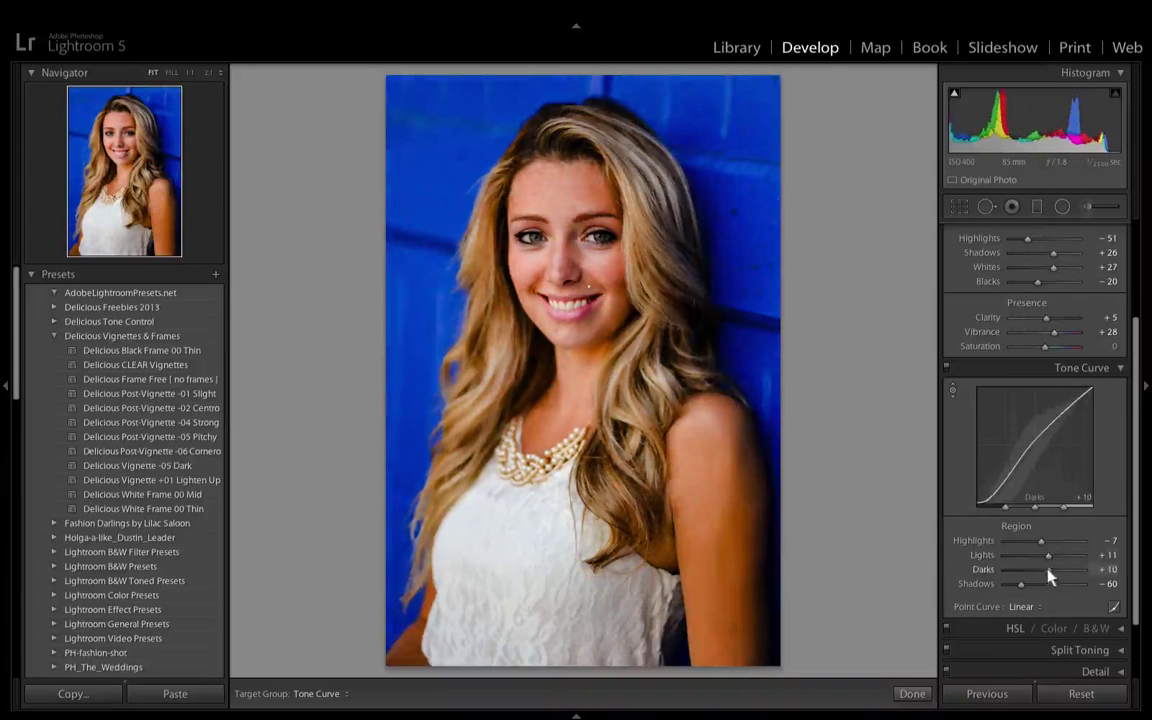
left_click(1040, 584)
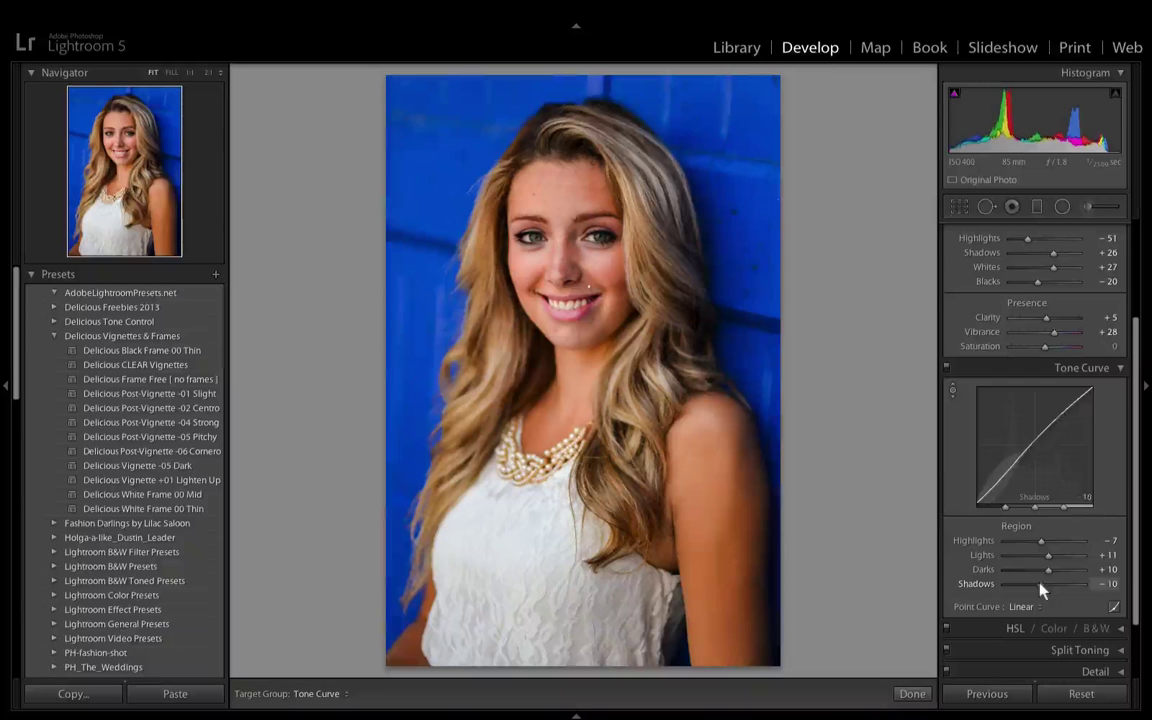
left_click(947, 369)
left_click(947, 369)
left_click(947, 369)
left_click(947, 369)
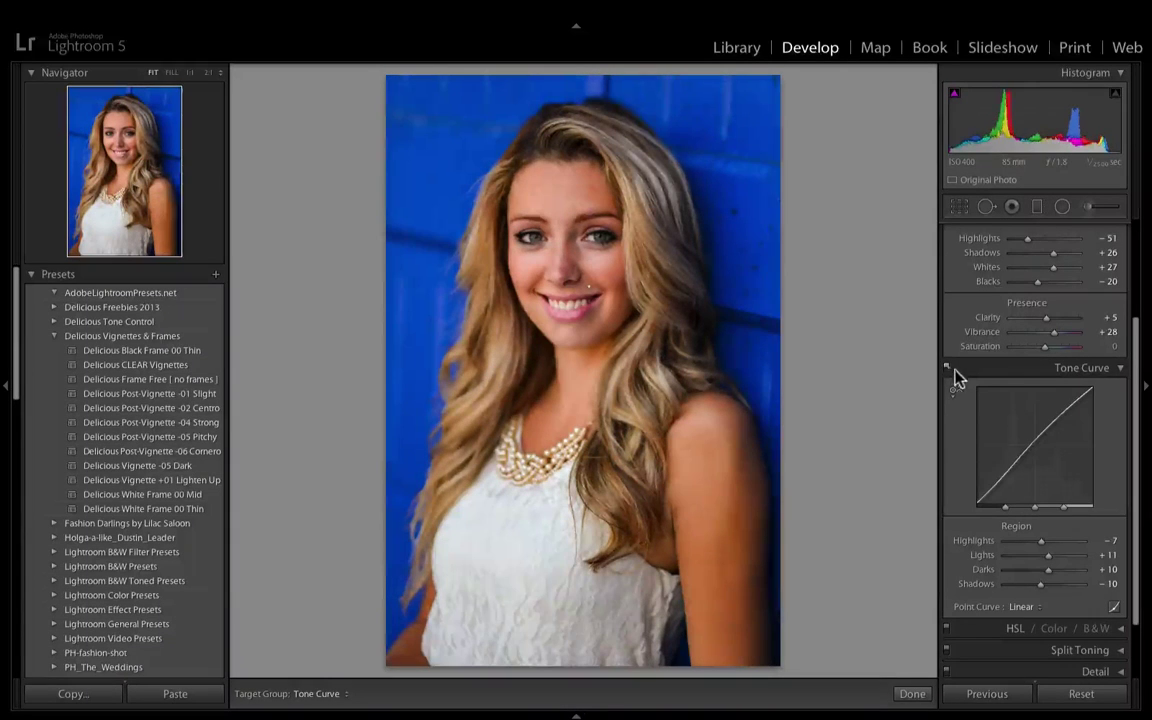
Try the Medium Contrast point curve and return it to Linear
scroll(1066, 560, "down", 1)
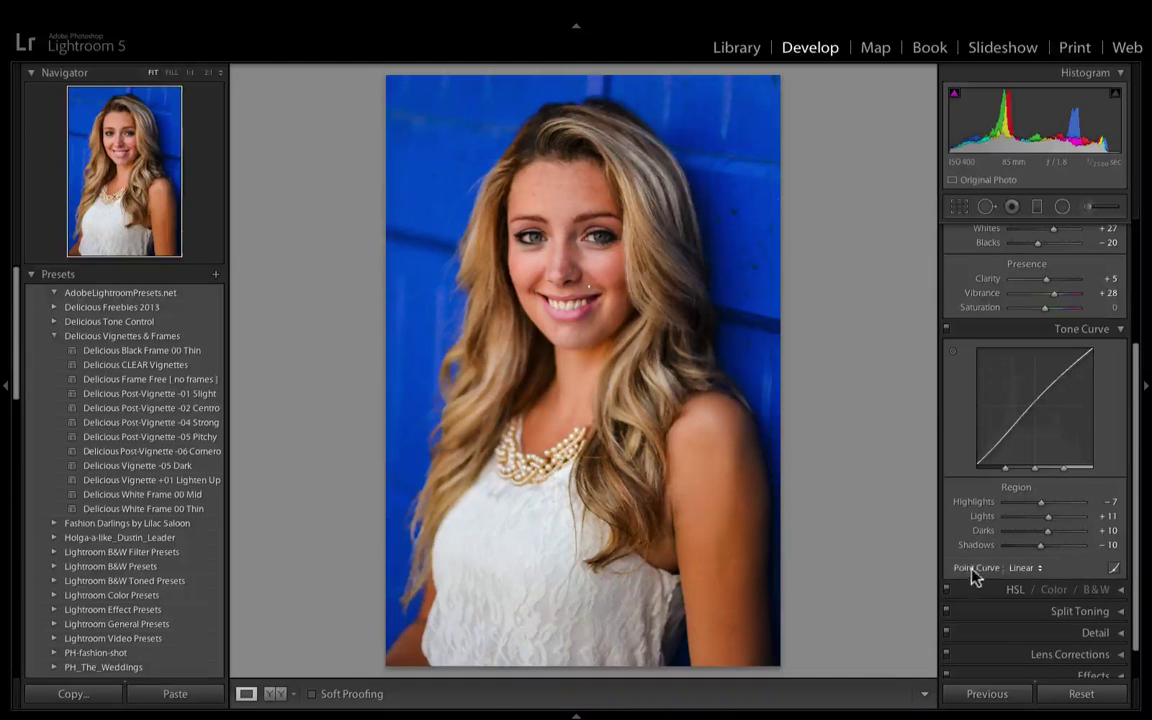
left_click(1040, 570)
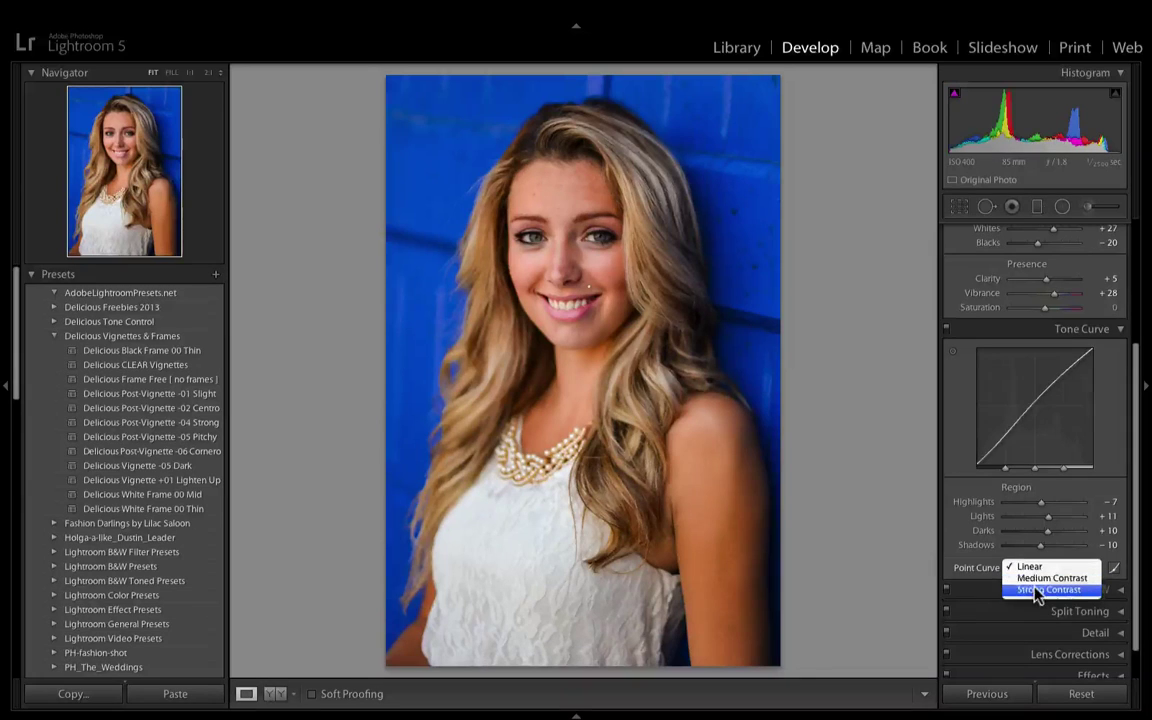
left_click(1037, 580)
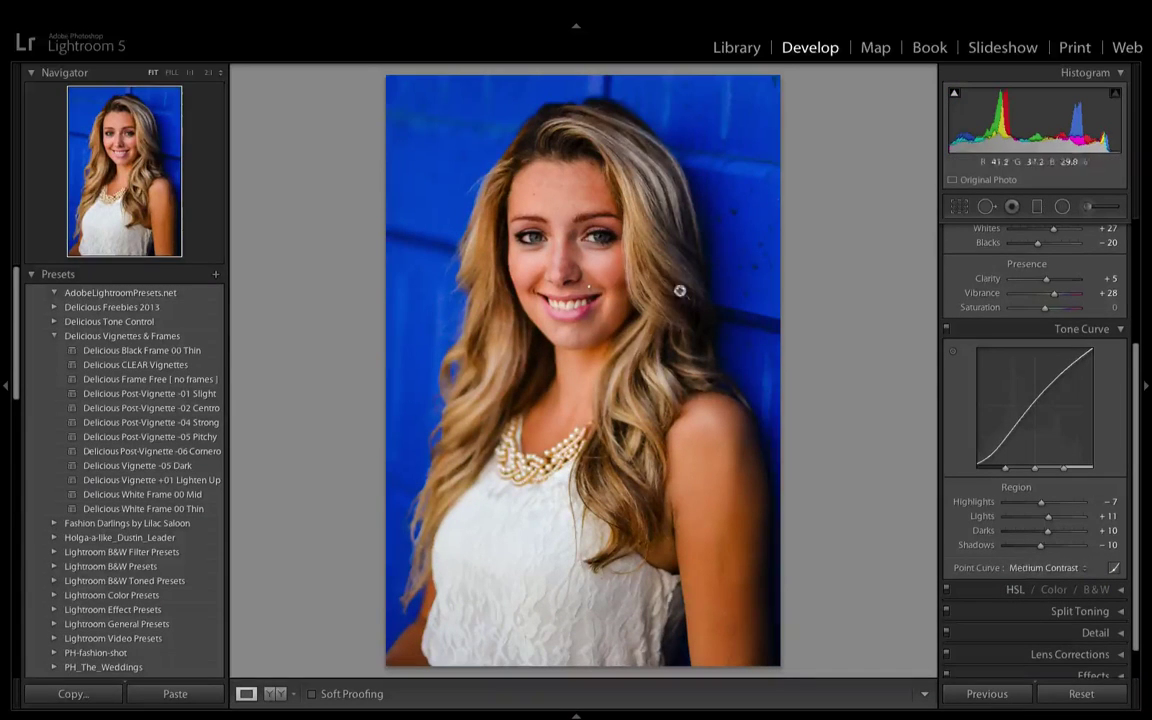
left_click(1058, 567)
left_click(1056, 555)
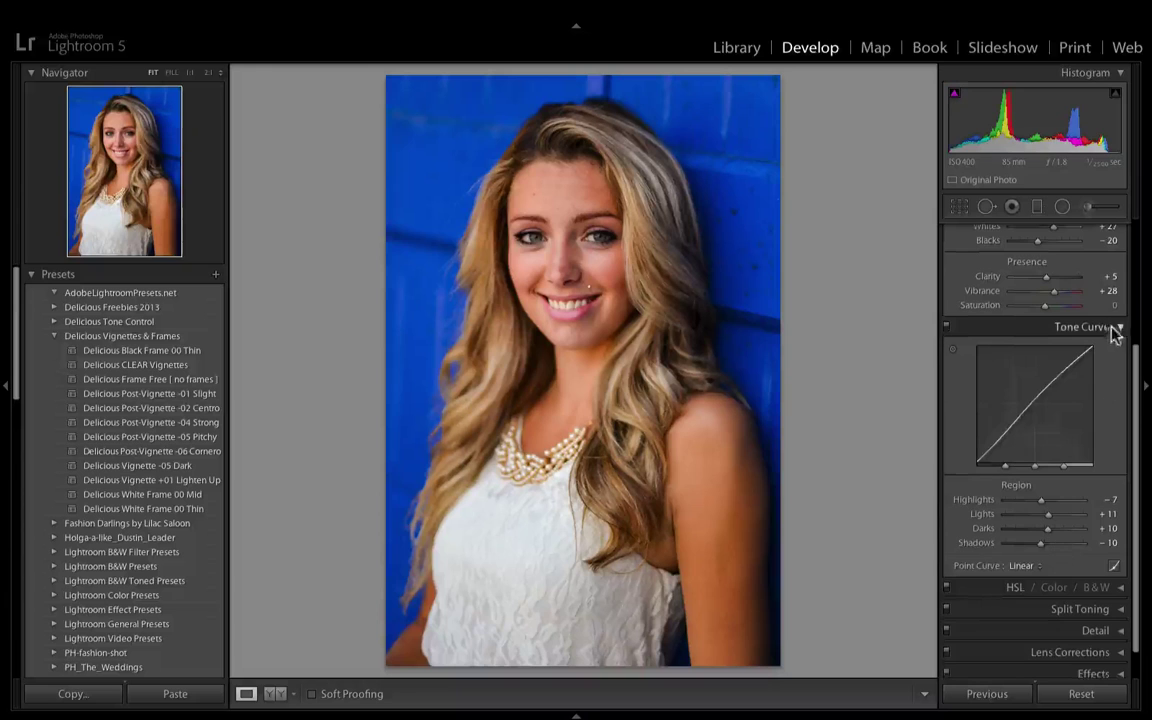
In the HSL adjustments, try Blue saturation at +67 and set it to +26
left_click(1120, 590)
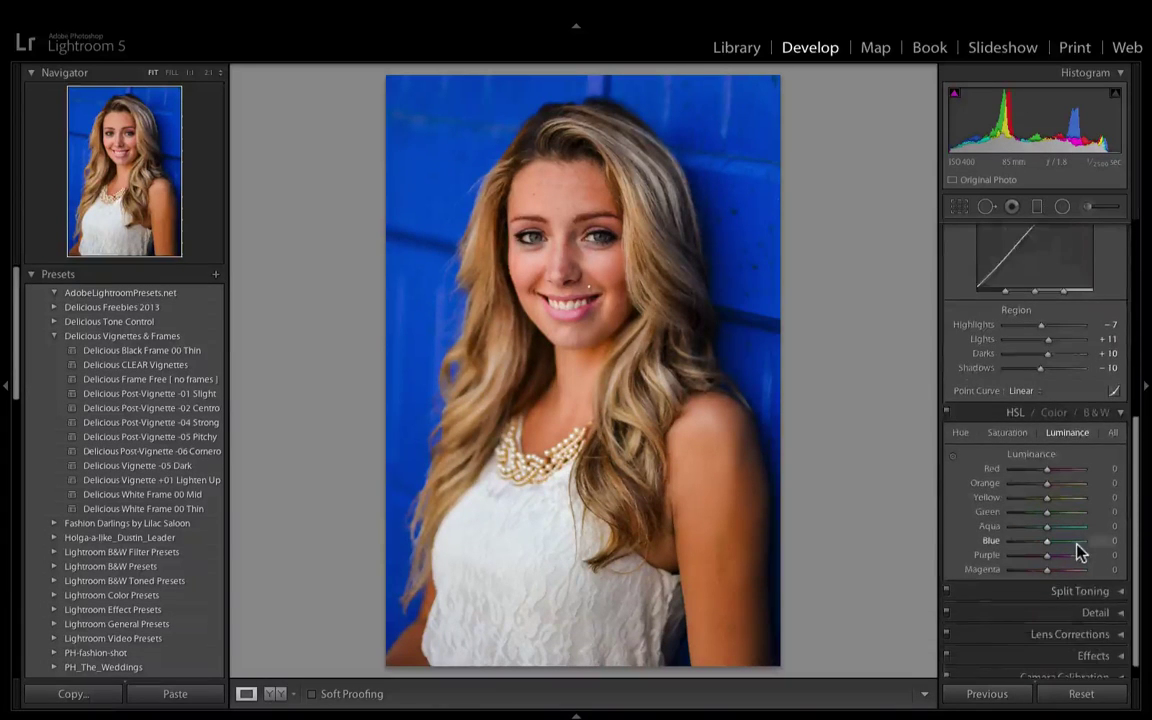
left_click(1003, 436)
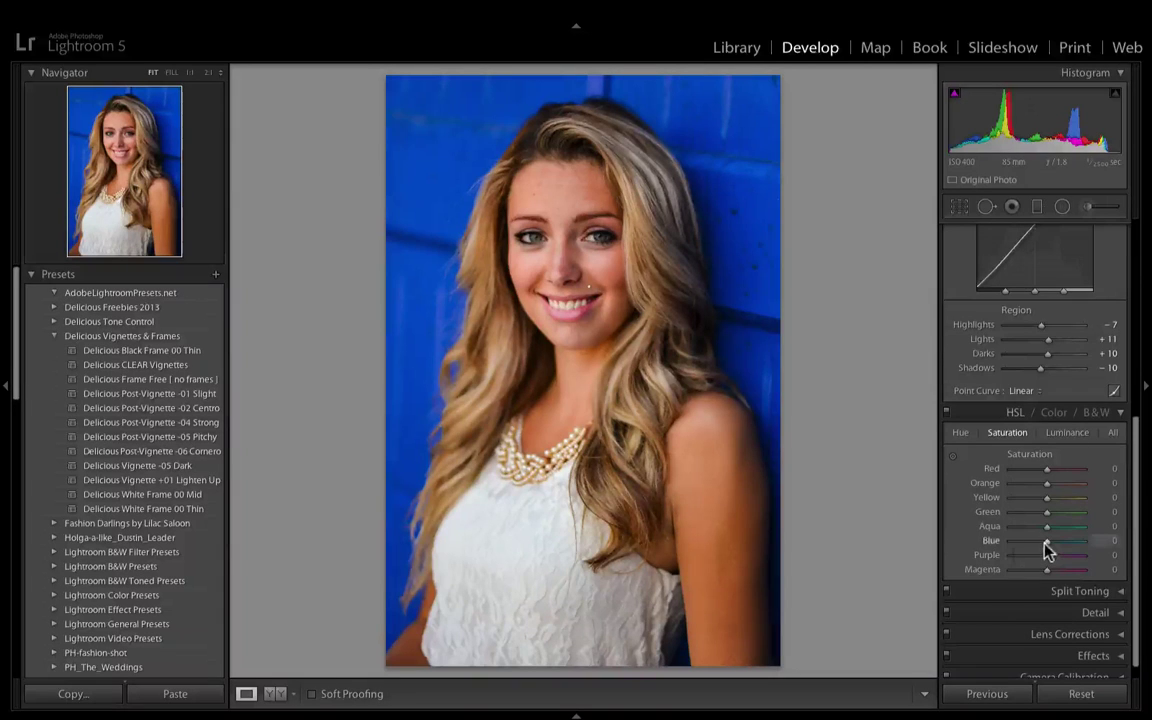
left_click_drag(1046, 541, 1069, 541)
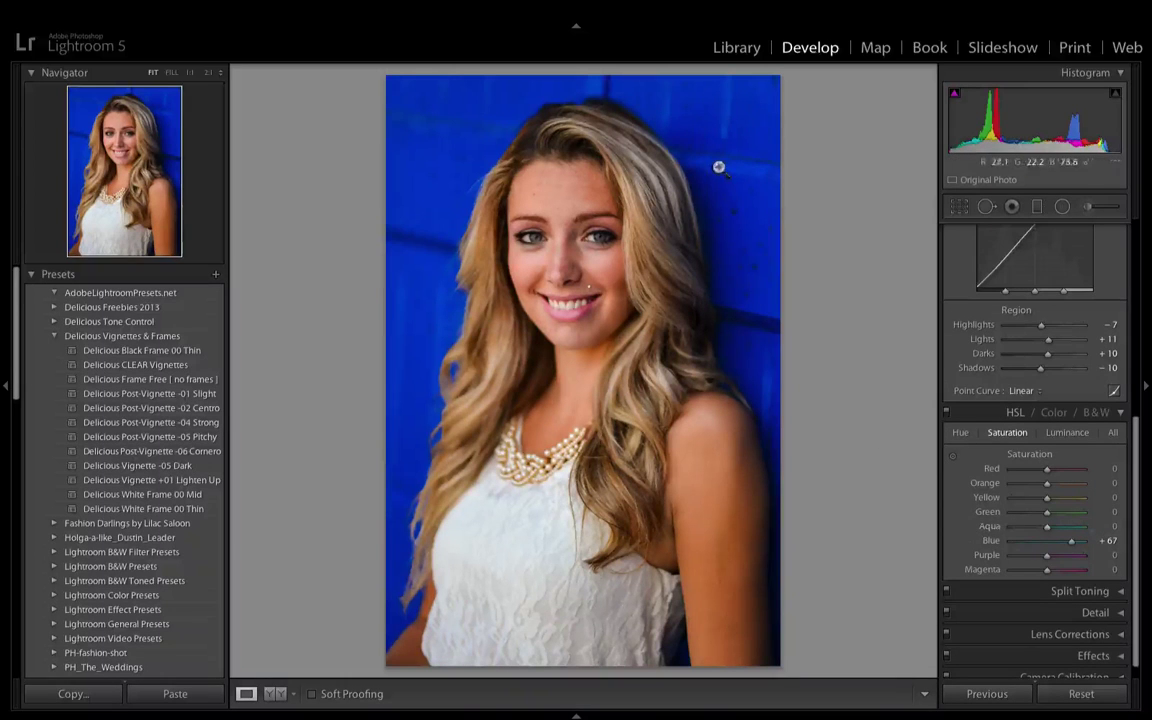
mouse_move(1071, 540)
left_mouse_down()
mouse_move(998, 540)
mouse_move(1054, 541)
left_mouse_up()
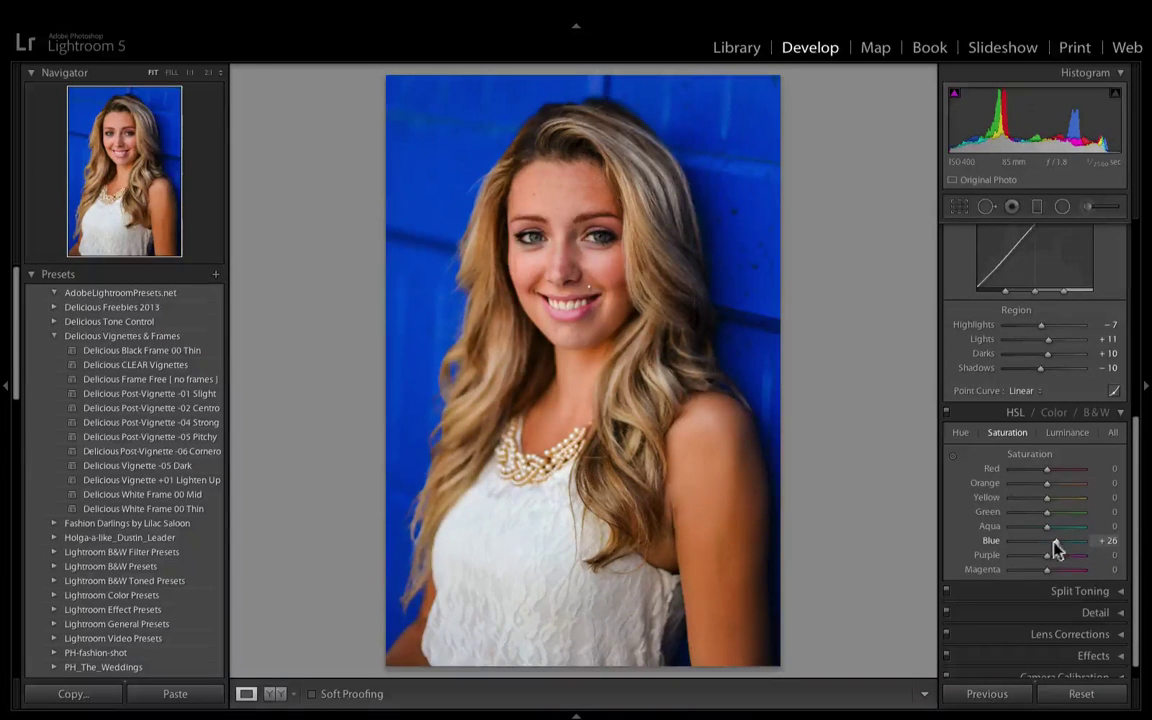
Adjust the wall's saturation with the targeted adjustment tool to Blue +21 and Purple −8, and reset Purple to 0
left_click(951, 457)
left_click_drag(727, 268, 748, 250)
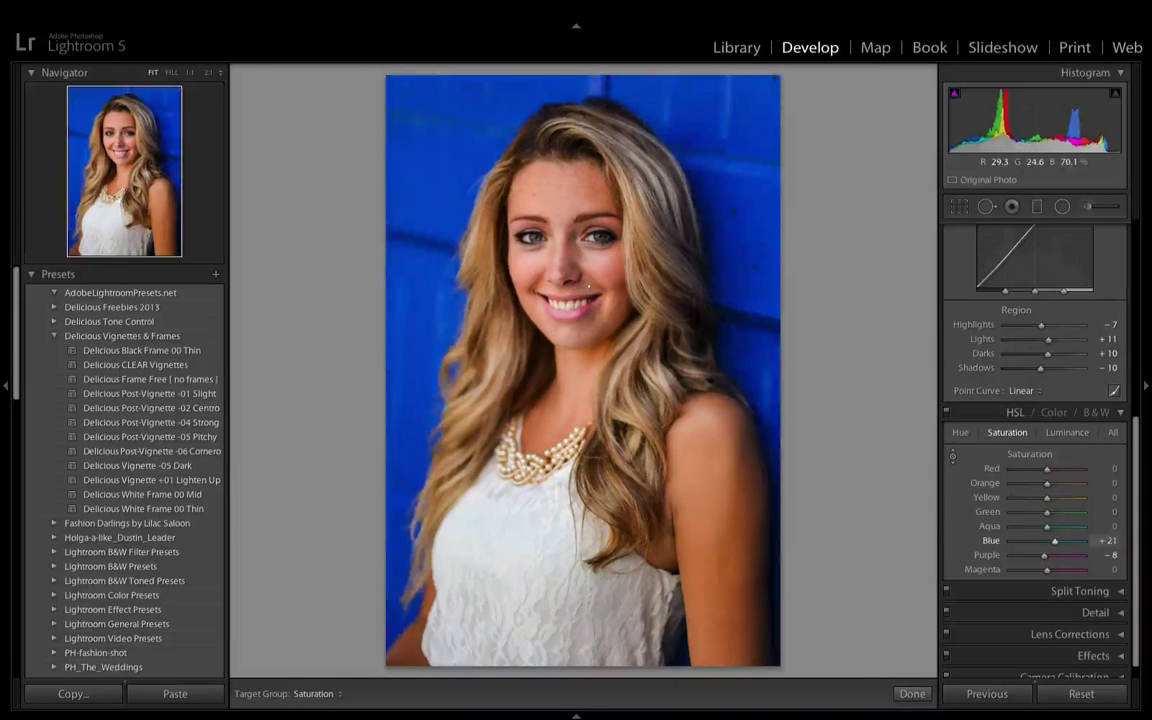
double_click(987, 555)
Try the Blue hue at +48 in the HSL adjustments and reset it to 0
left_click(960, 432)
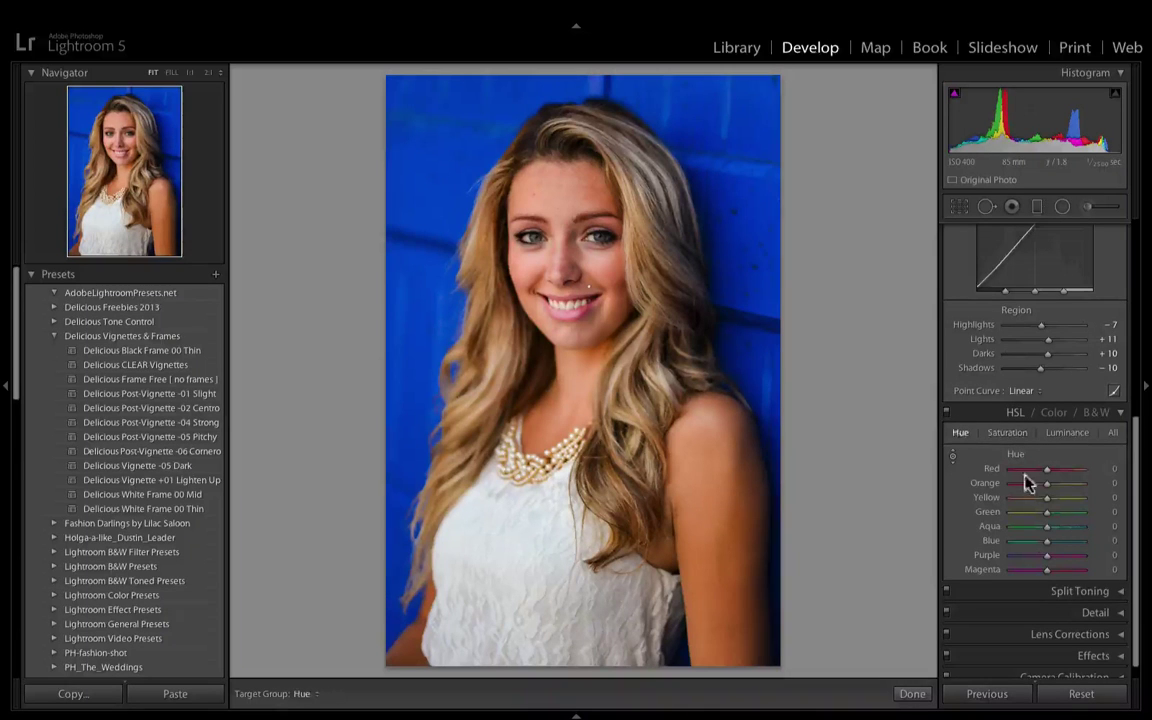
mouse_move(1048, 542)
left_mouse_down()
mouse_move(1018, 542)
mouse_move(1062, 546)
left_mouse_up()
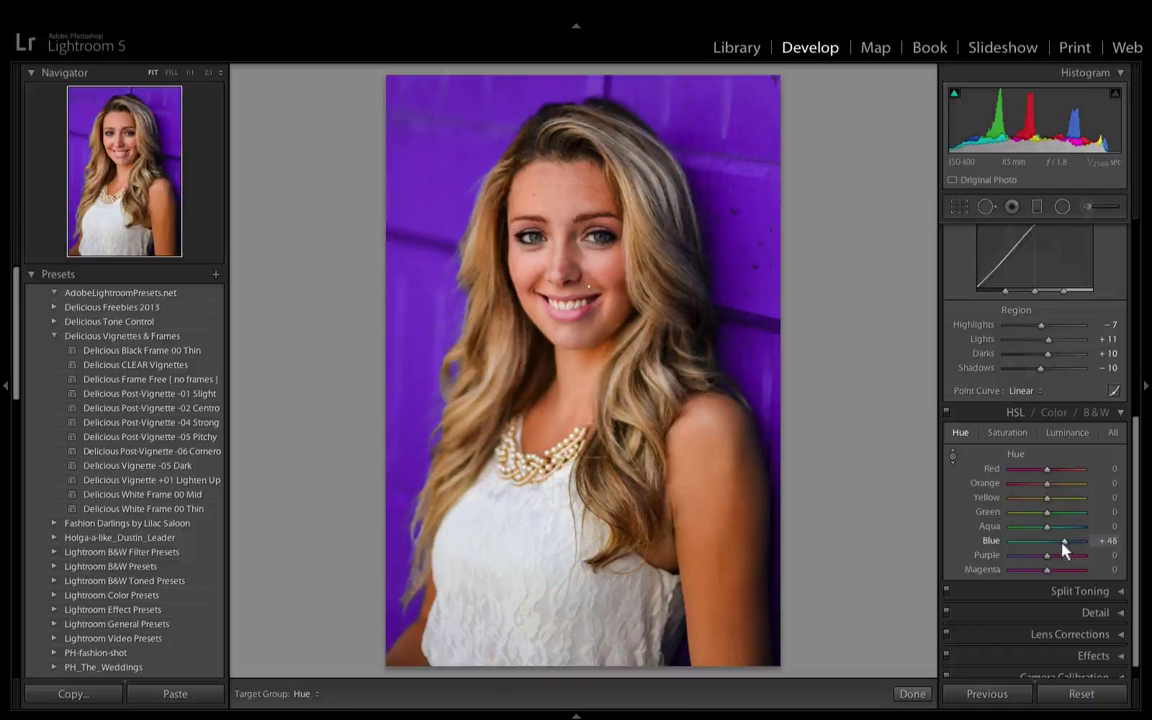
double_click(991, 541)
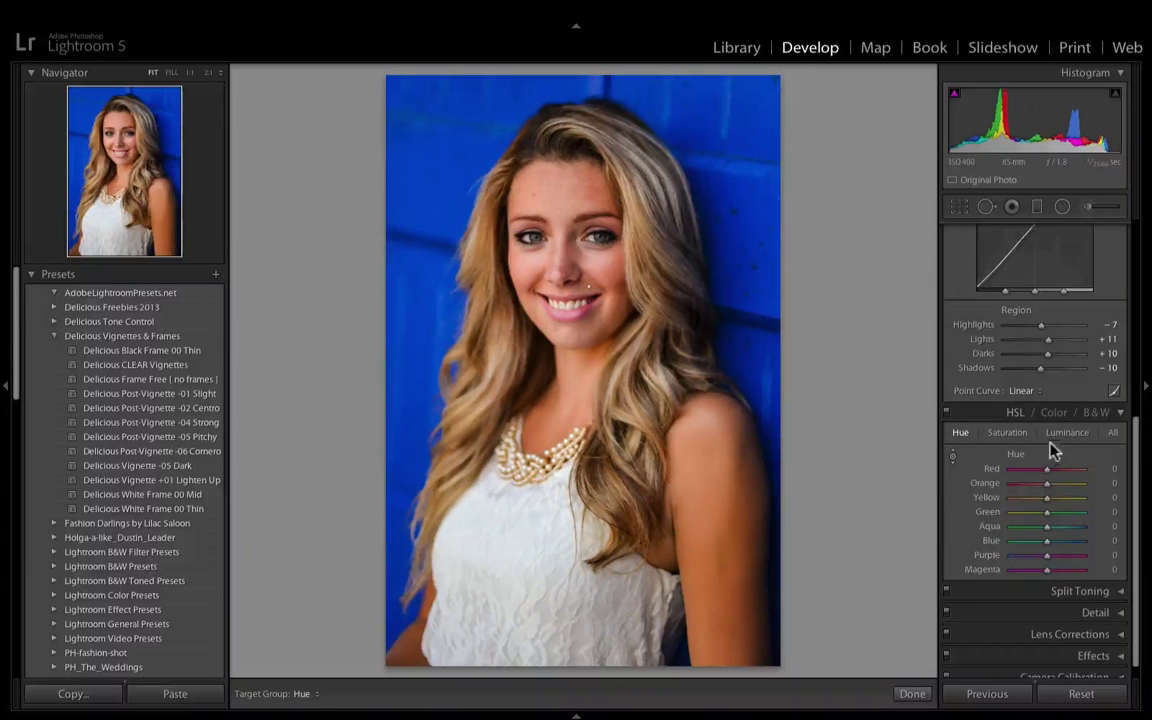
Try a Blue luminance change in the HSL adjustments and reset it to 0
left_click(1061, 434)
mouse_move(1048, 548)
left_mouse_down()
mouse_move(1018, 545)
mouse_move(1075, 545)
mouse_move(1046, 545)
left_mouse_up()
double_click(991, 541)
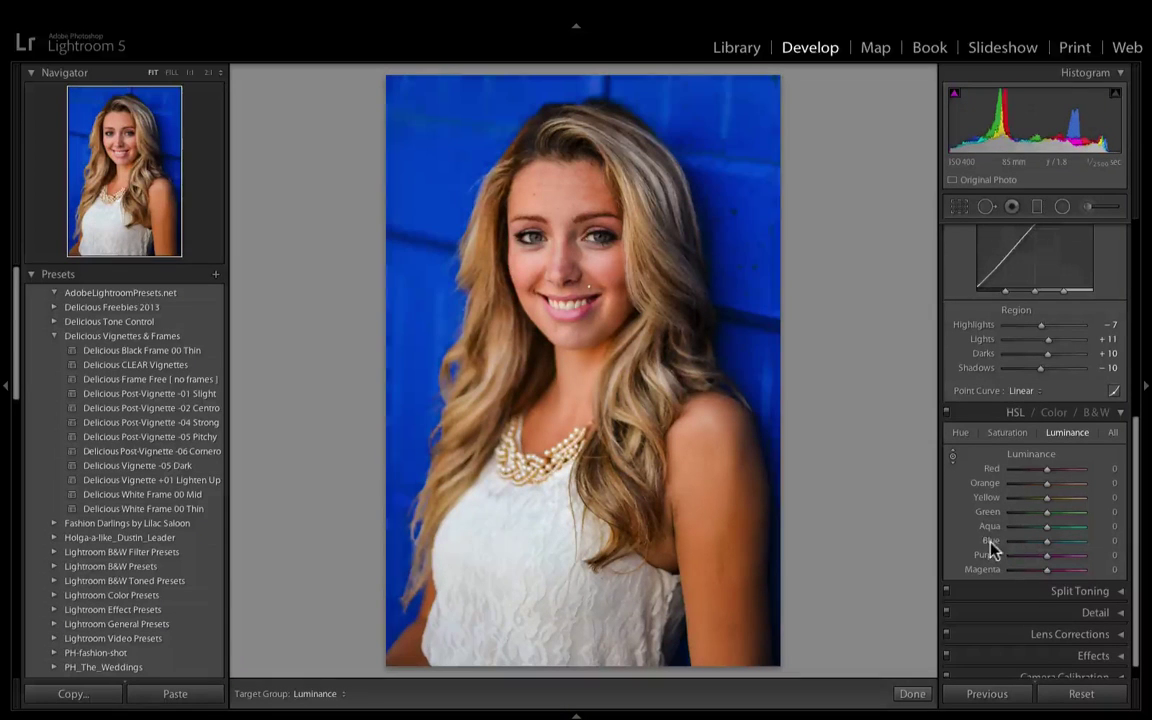
Try the Color and B&W treatments of the color mixer and return to the HSL adjustments
left_click(1054, 414)
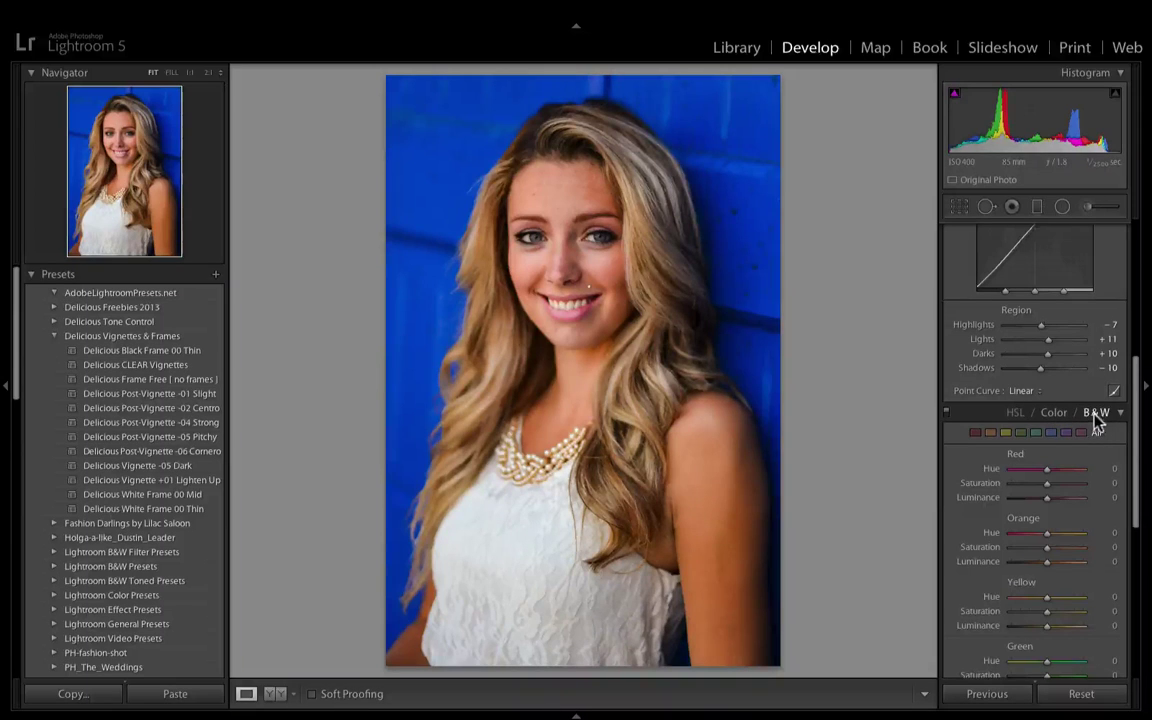
left_click(1096, 414)
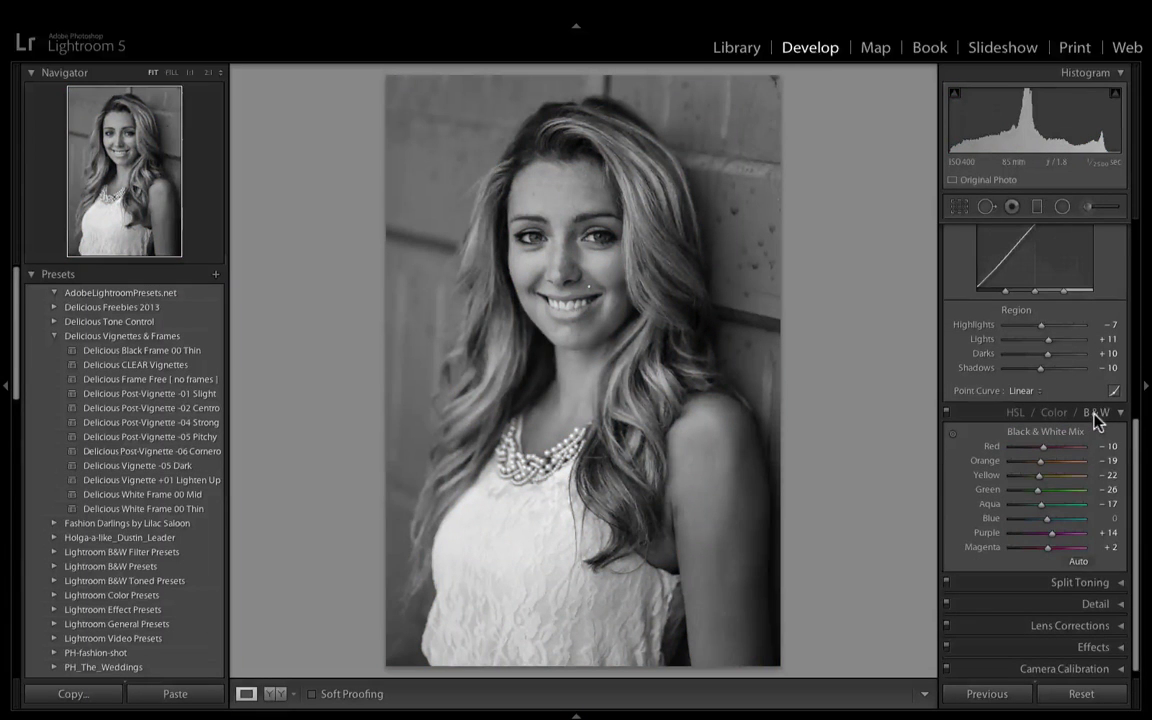
left_click(1016, 414)
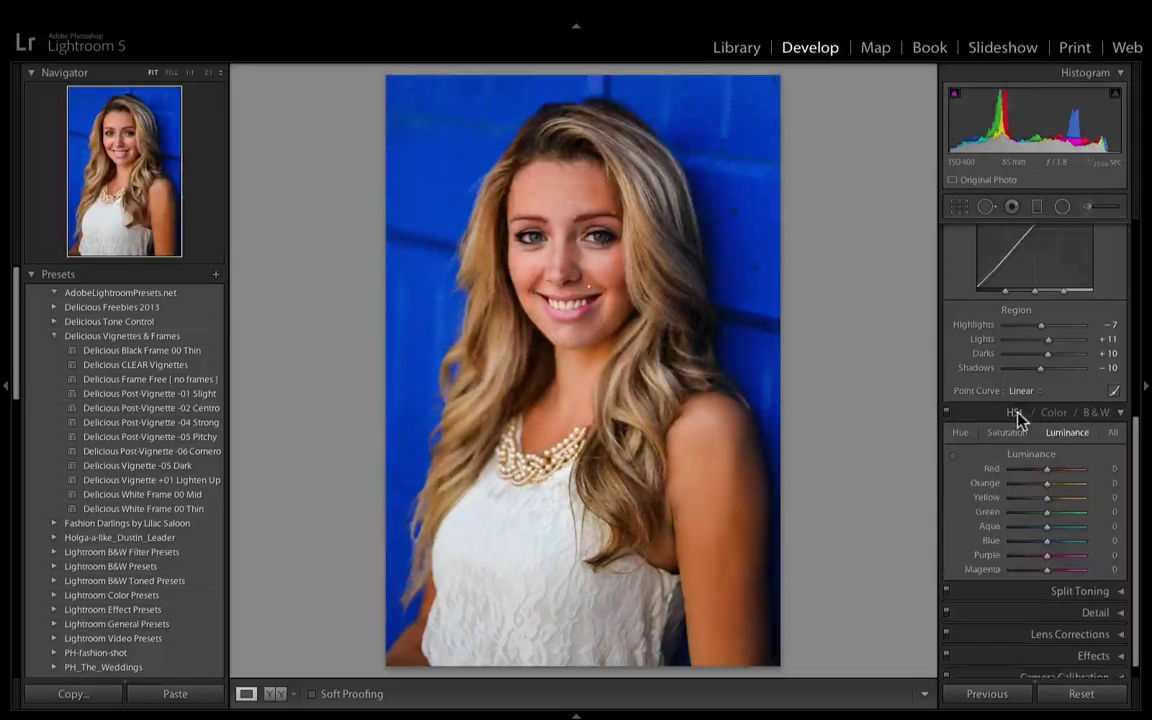
Set the Blue saturation to +32 in the HSL adjustments and compare the portrait before and after side by side
left_click(1022, 436)
left_click_drag(1047, 541, 1058, 543)
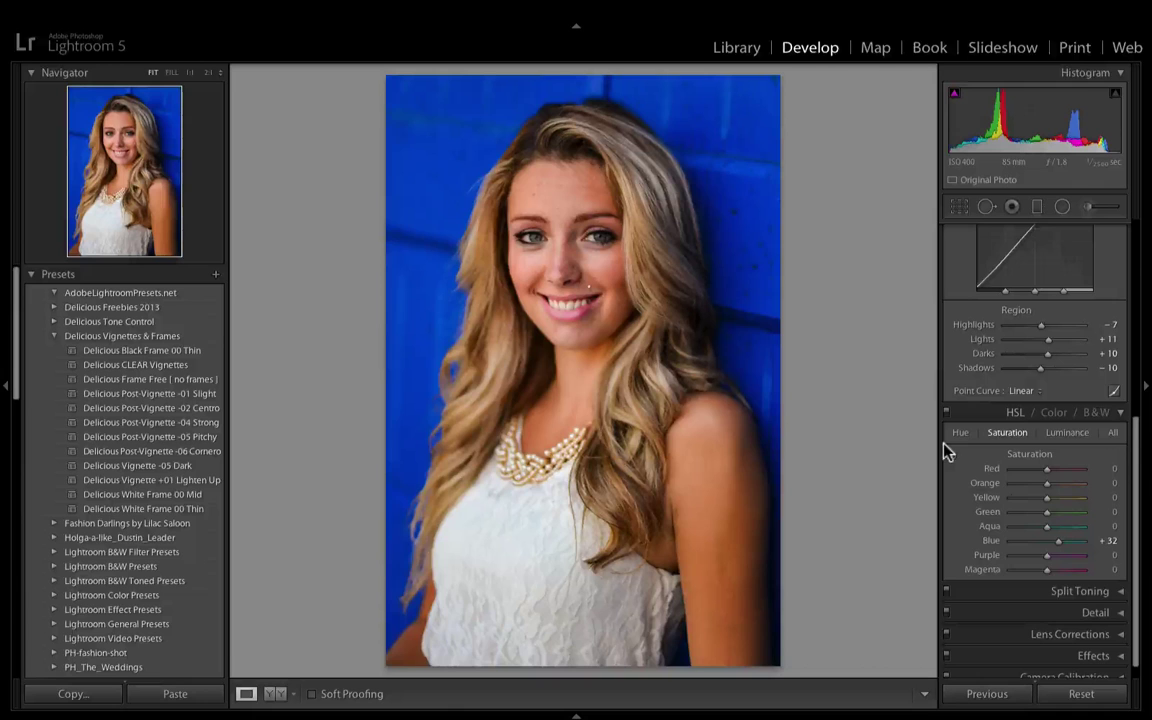
key("y")
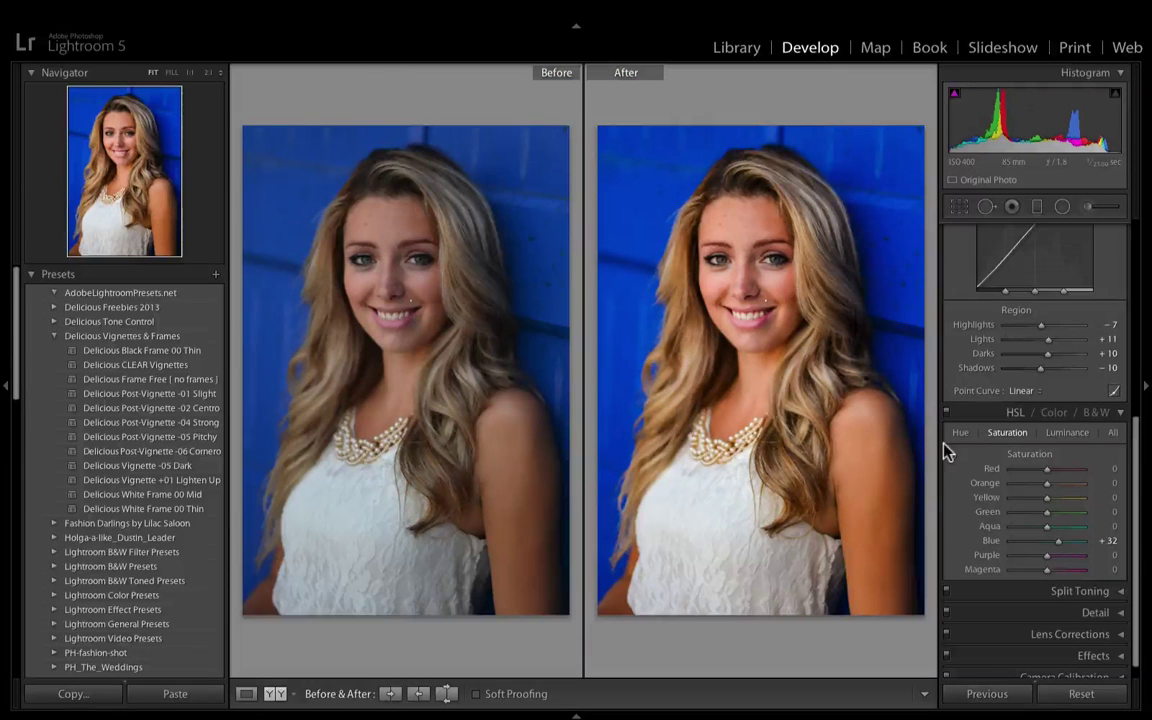
key("y")
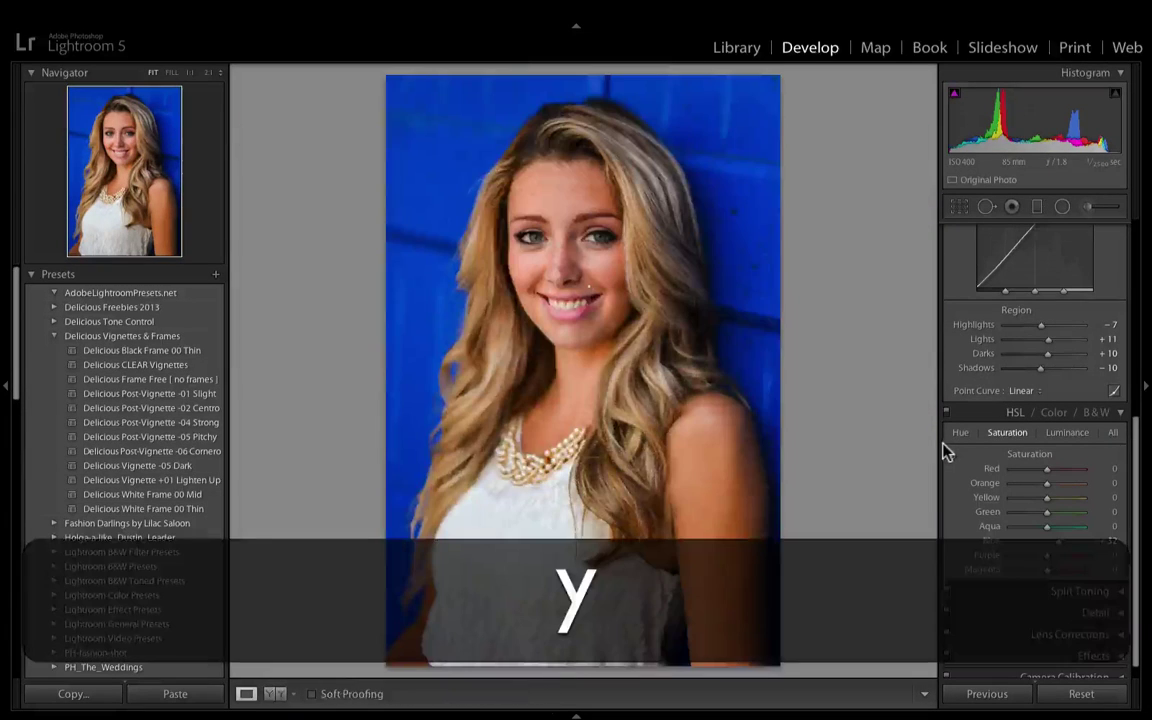
In Split Toning, try a red highlight tint and set the highlights to hue 37 and saturation 21
scroll(1115, 520, "down", 1)
left_click(1119, 572)
scroll(1121, 578, "down", 5)
scroll(1035, 558, "up", 1)
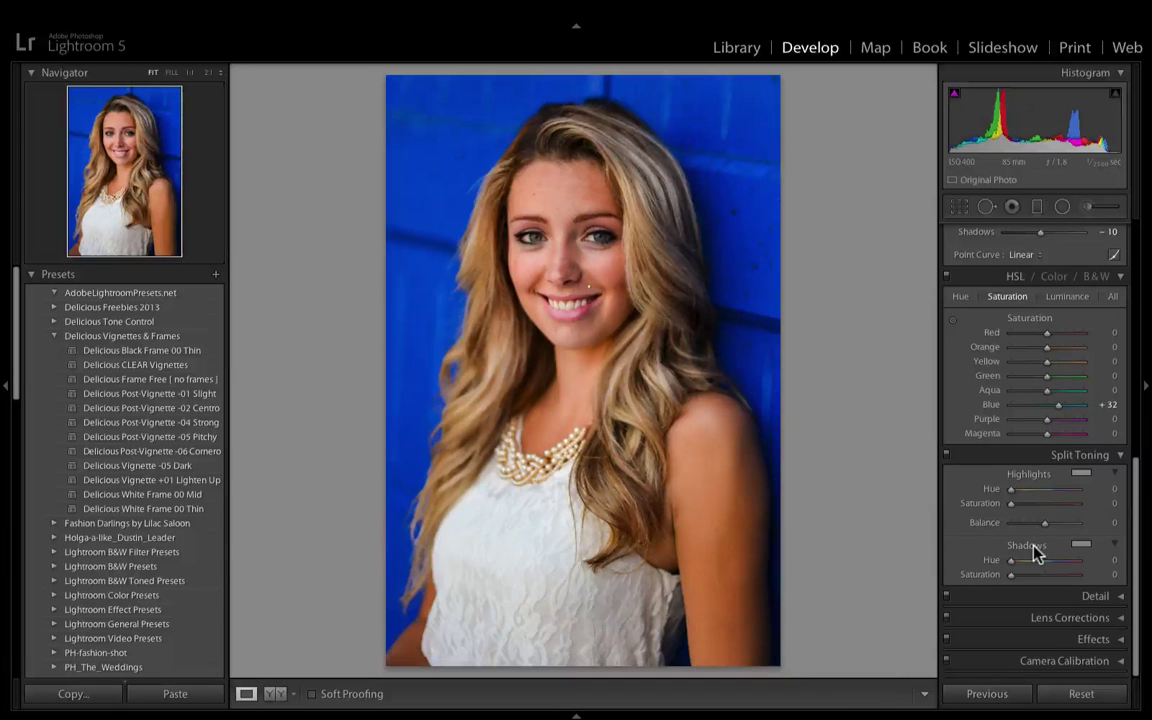
left_click(1082, 474)
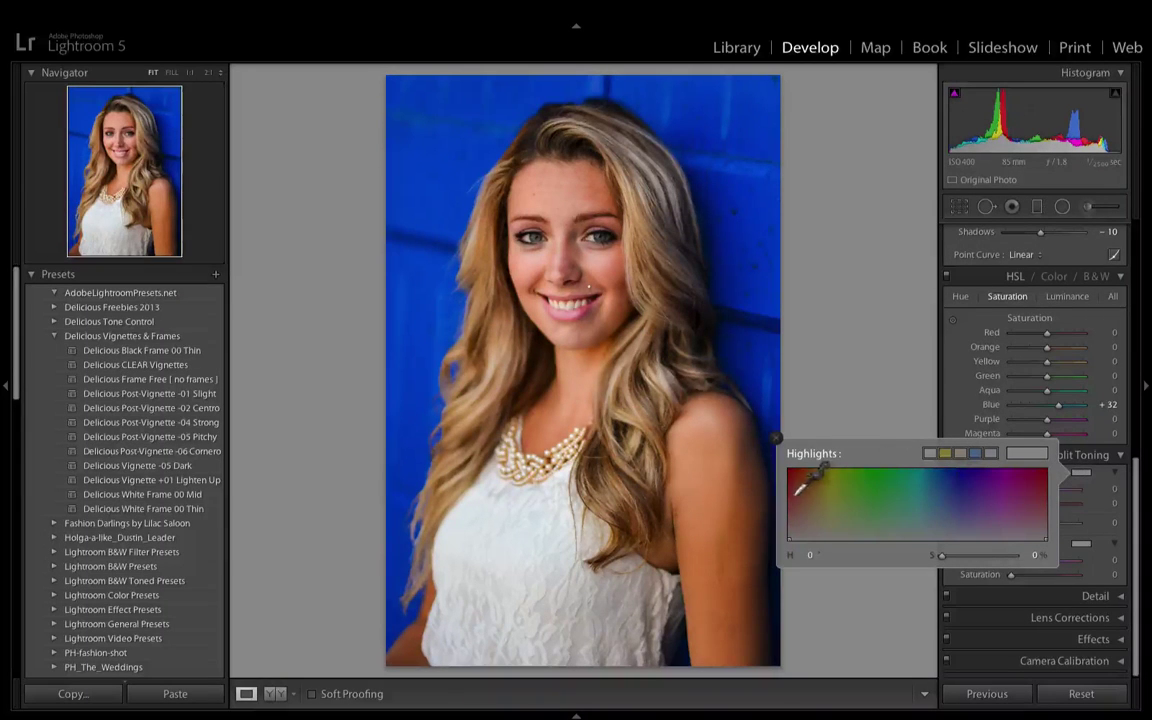
left_click(1040, 471)
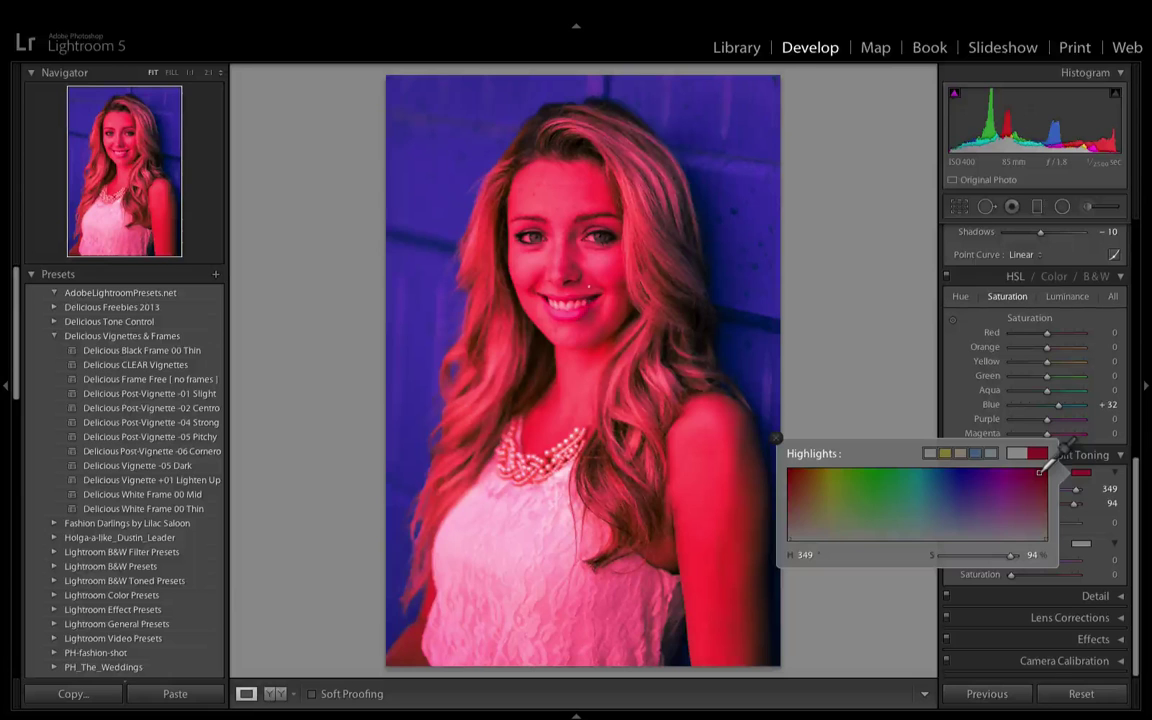
left_click(963, 452)
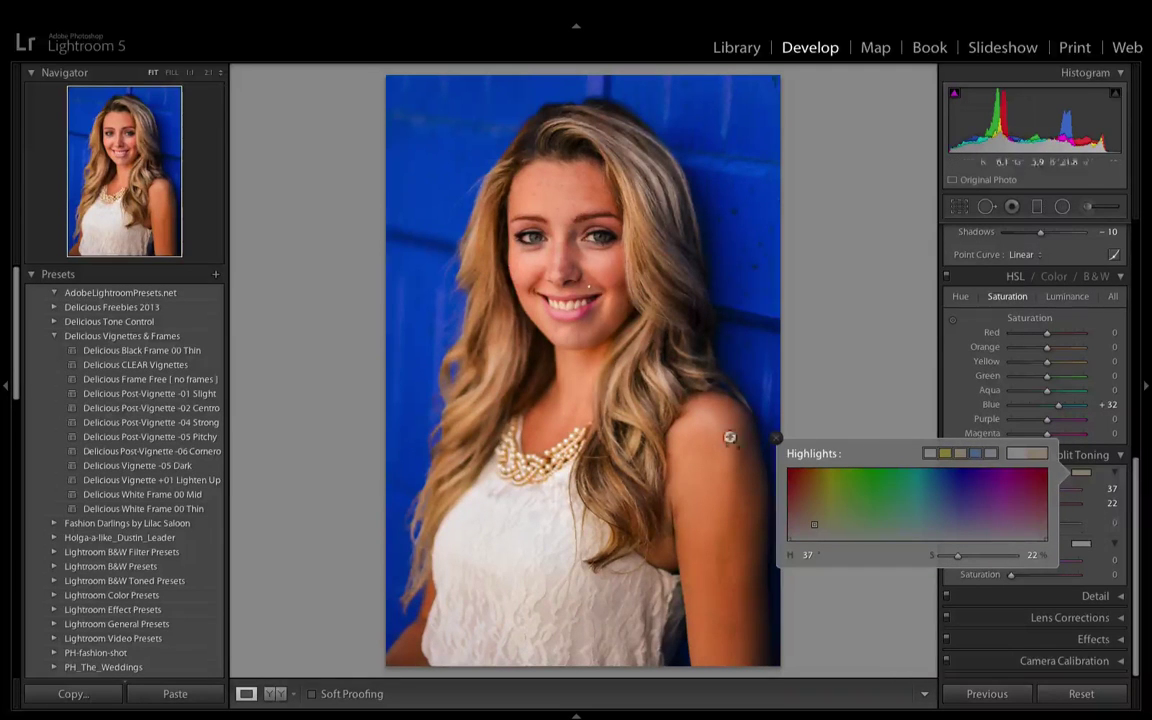
left_click(776, 438)
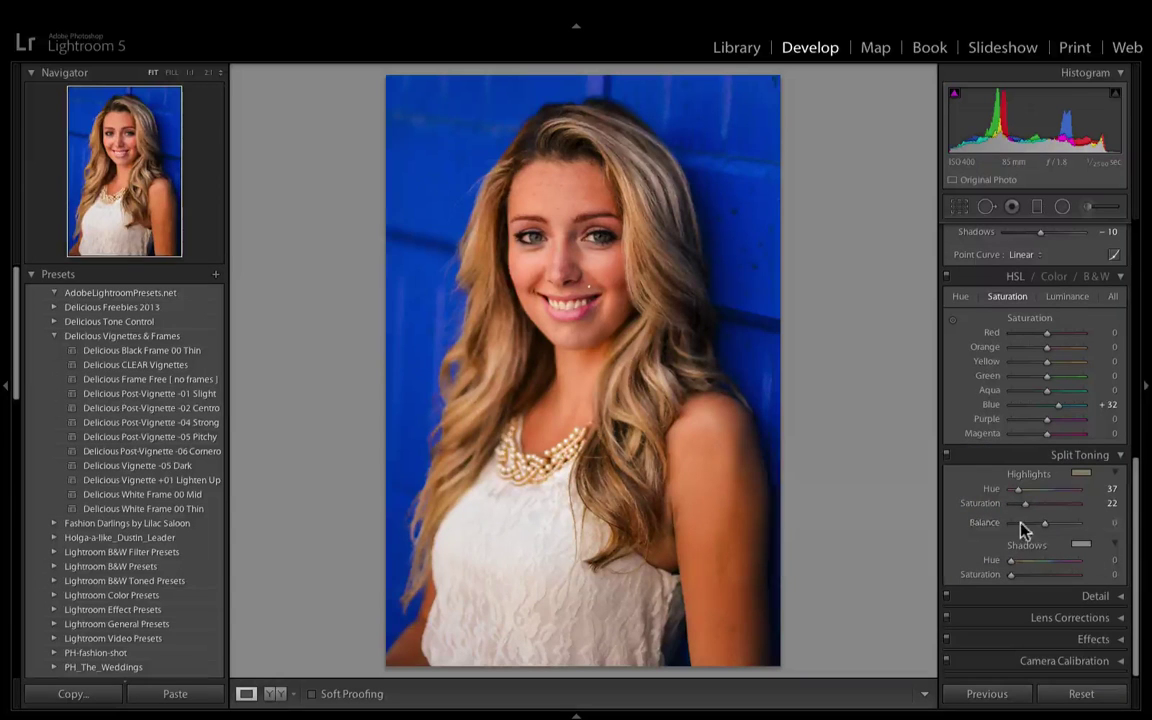
mouse_move(1030, 512)
left_mouse_down()
mouse_move(1080, 505)
mouse_move(1024, 508)
left_mouse_up()
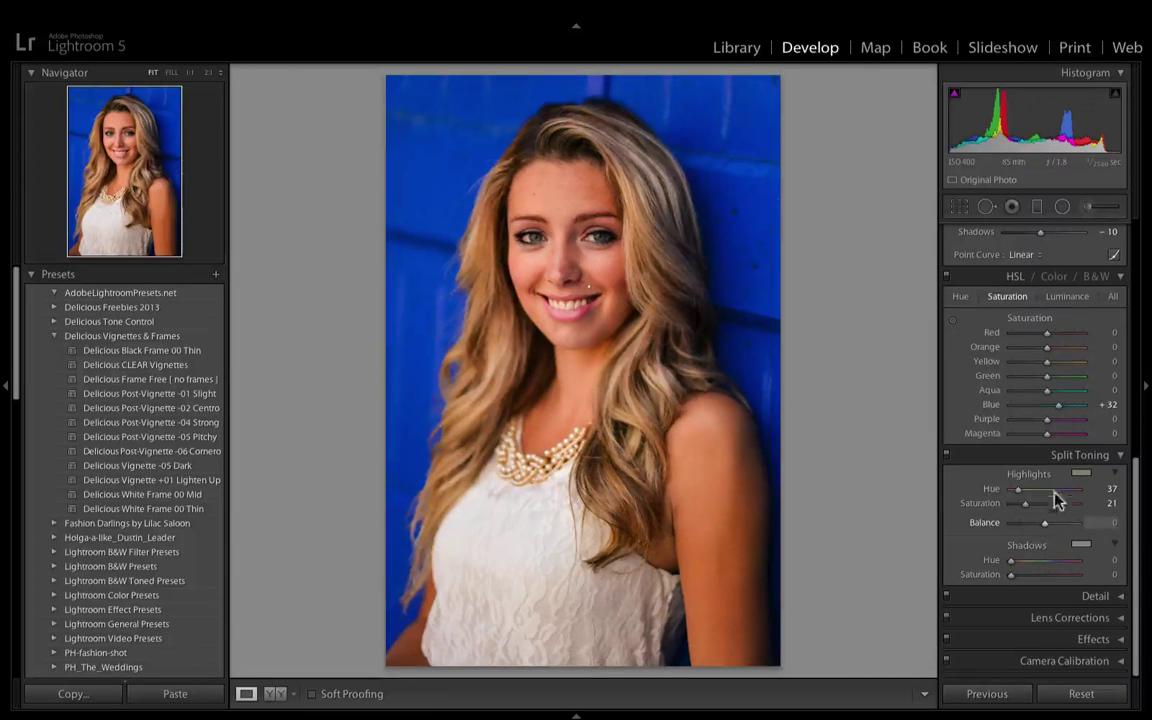
Give the Split Toning shadows a blue tint with hue 215 and saturation 50, and set the balance to +68
left_click(1080, 543)
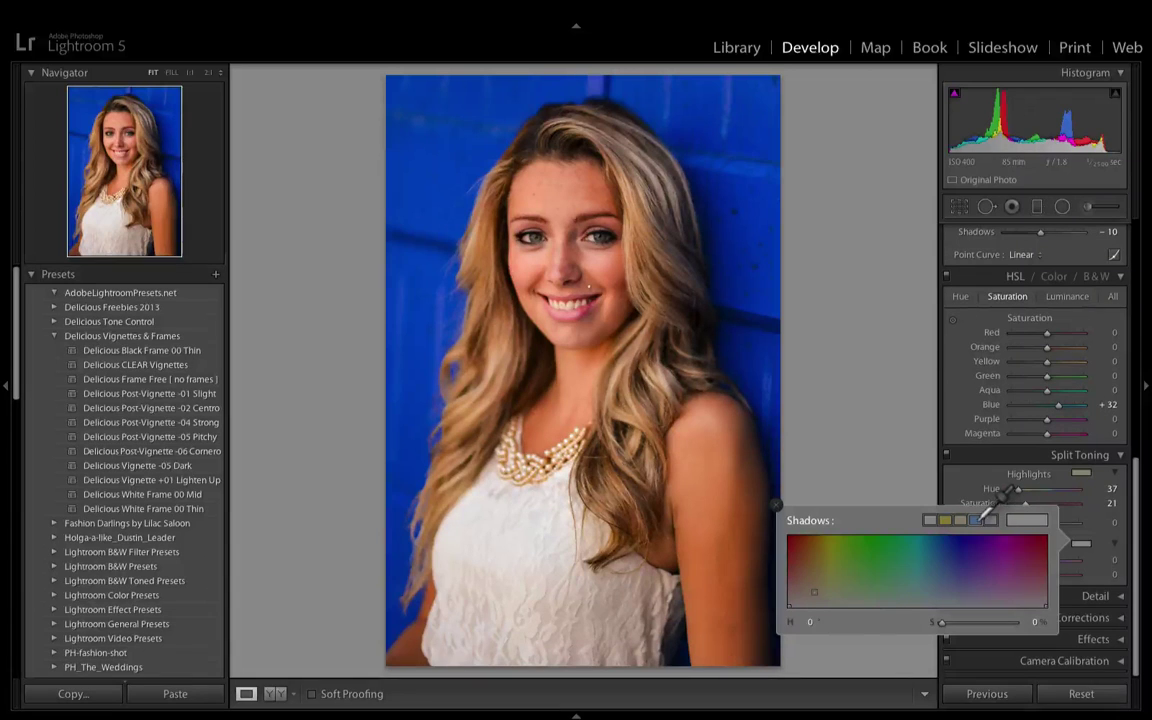
left_click(982, 519)
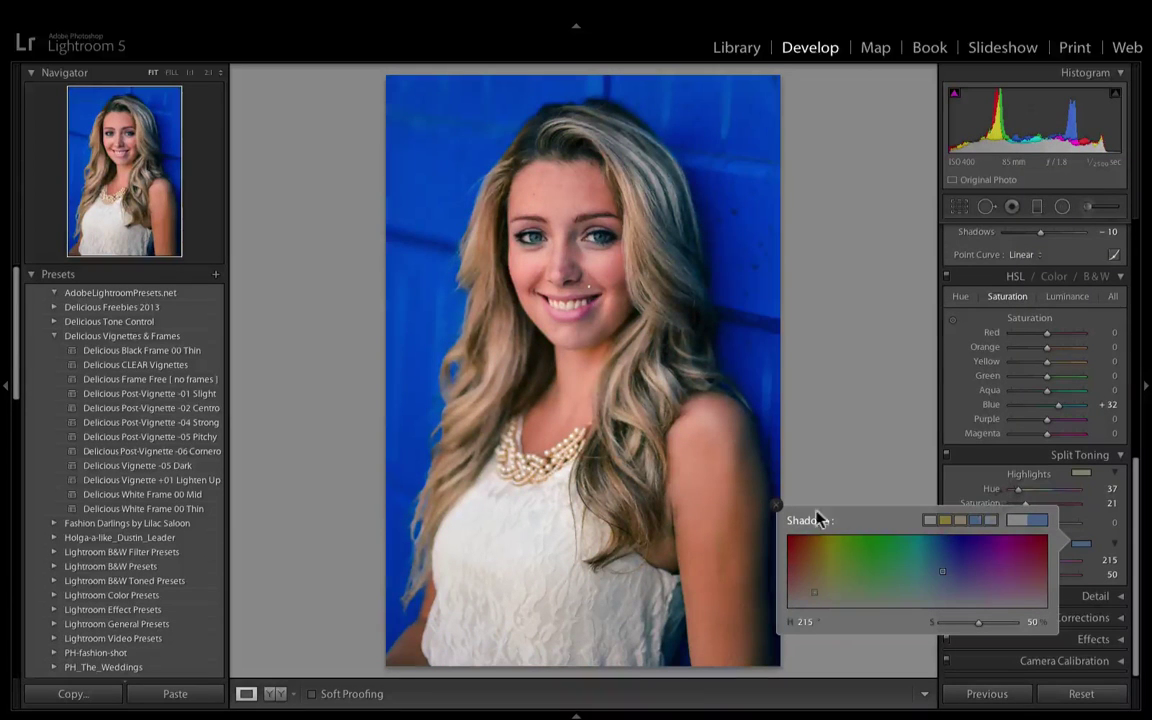
left_click(773, 511)
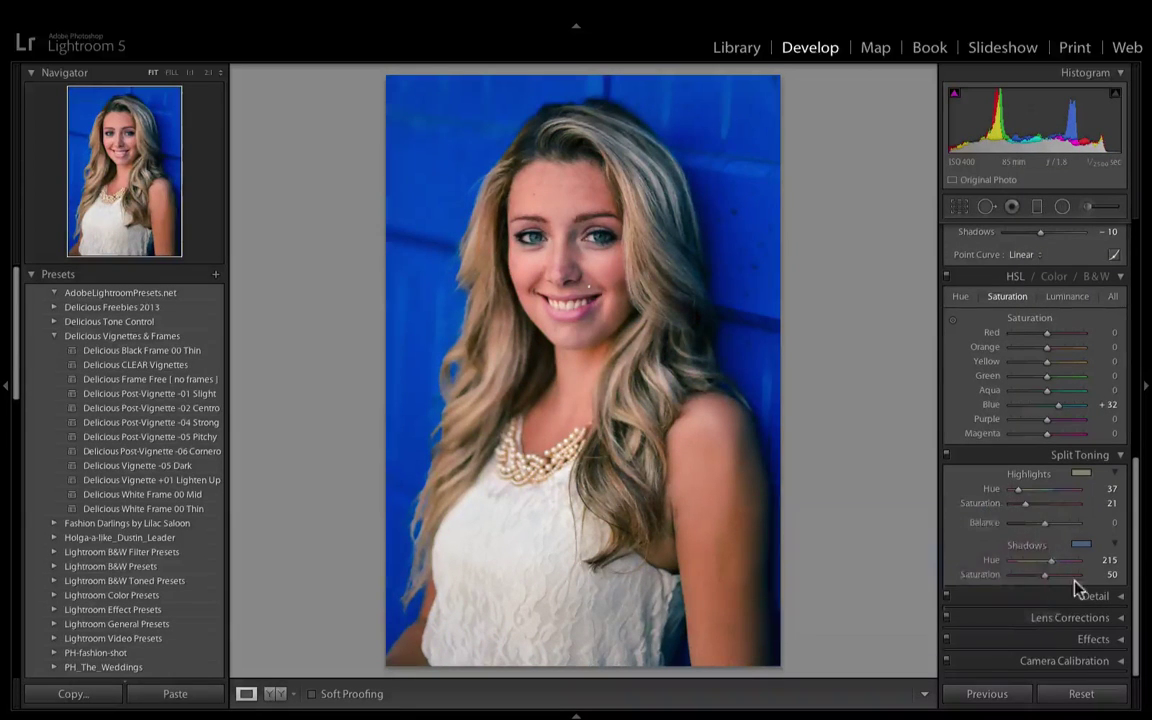
left_click_drag(1045, 528, 1069, 531)
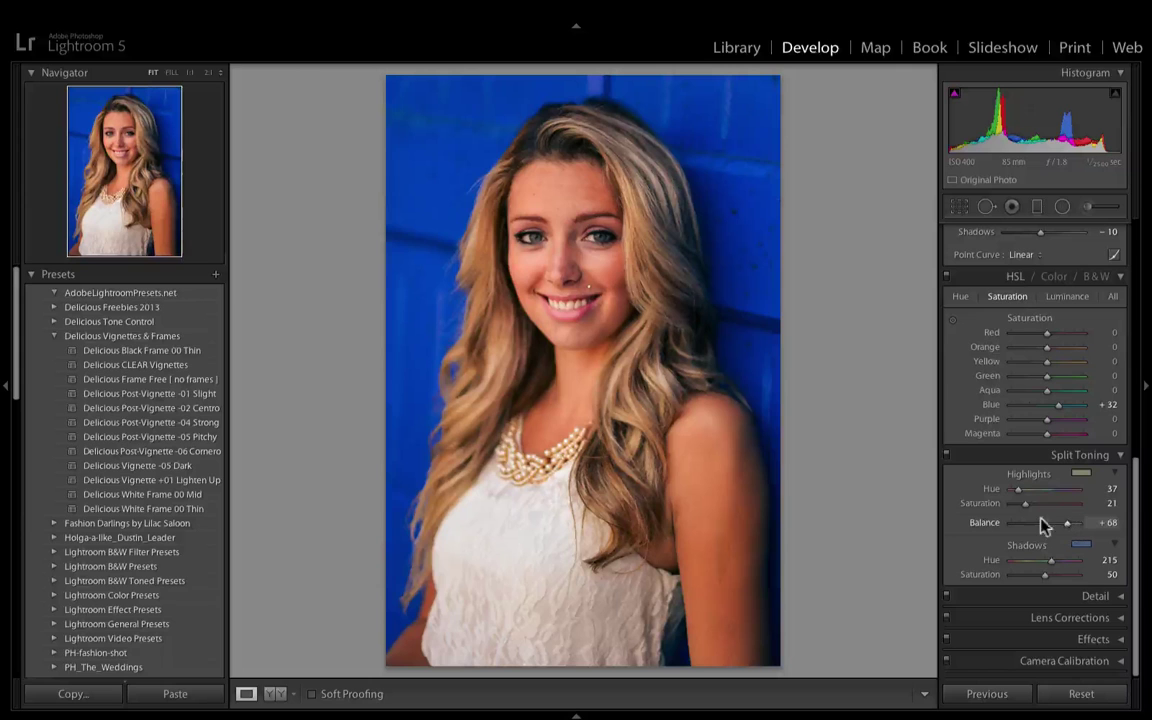
Switch the Split Toning effect off and on repeatedly to compare the portrait with and without it
left_click(947, 457)
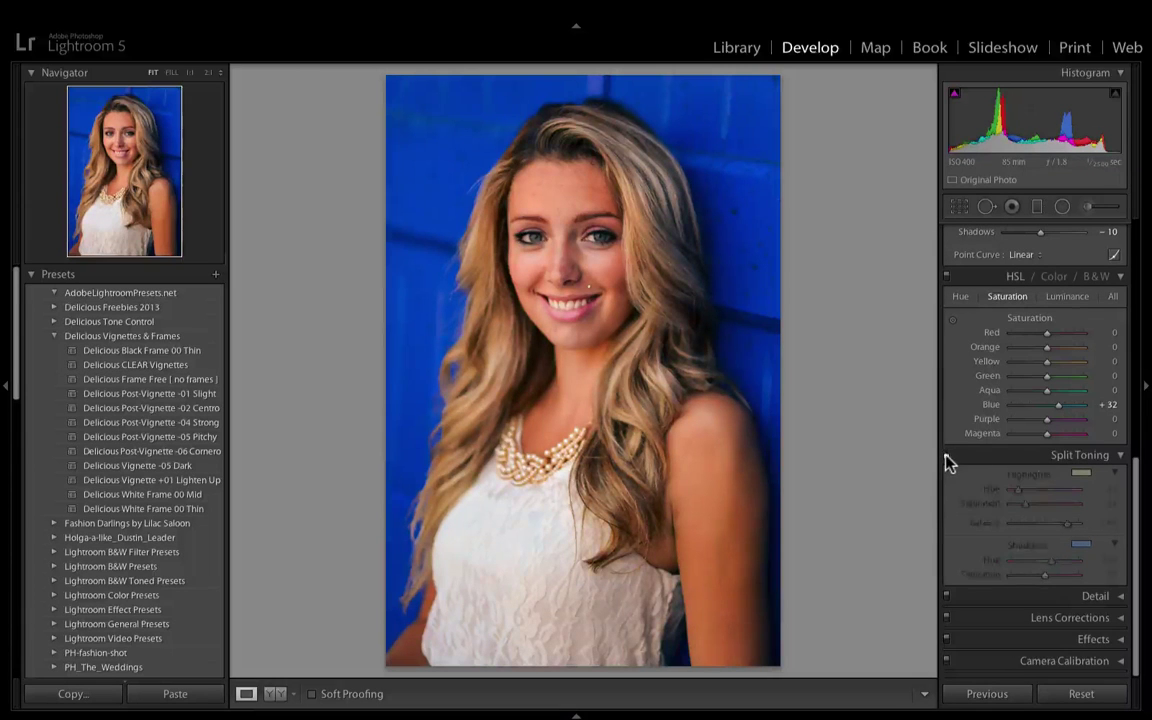
left_click(947, 458)
left_click(947, 458)
left_click(946, 456)
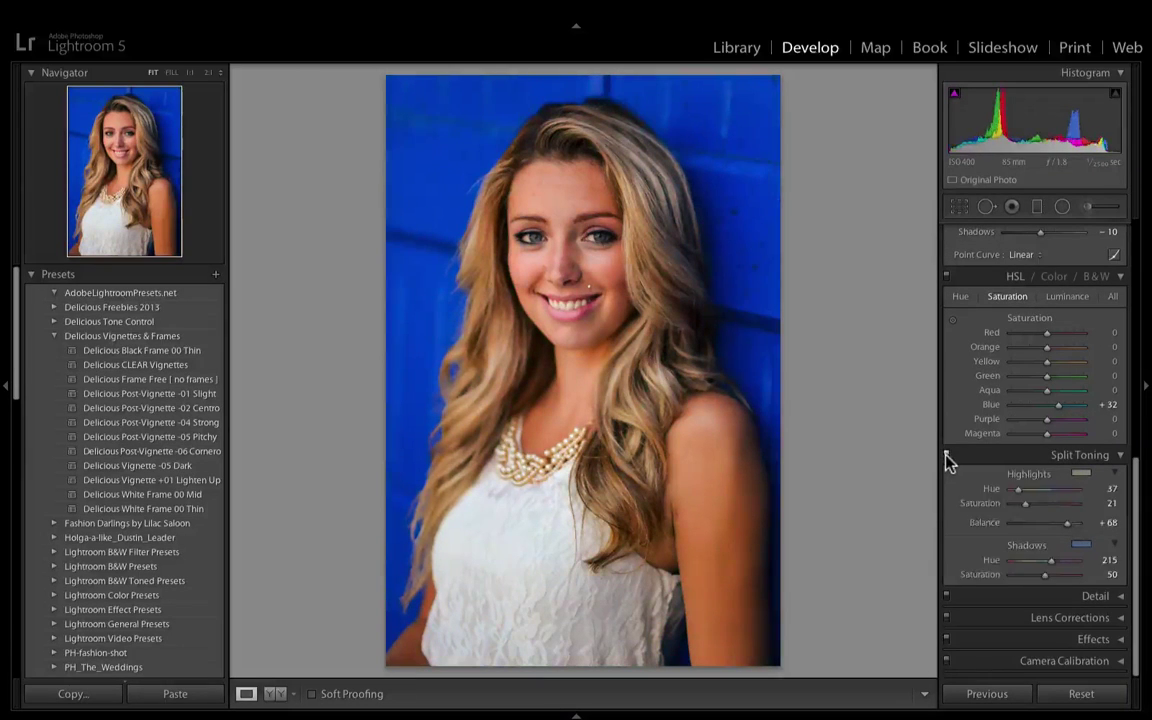
left_click(947, 457)
left_click(947, 457)
left_click(947, 457)
left_click(947, 457)
left_click(947, 457)
left_click(947, 457)
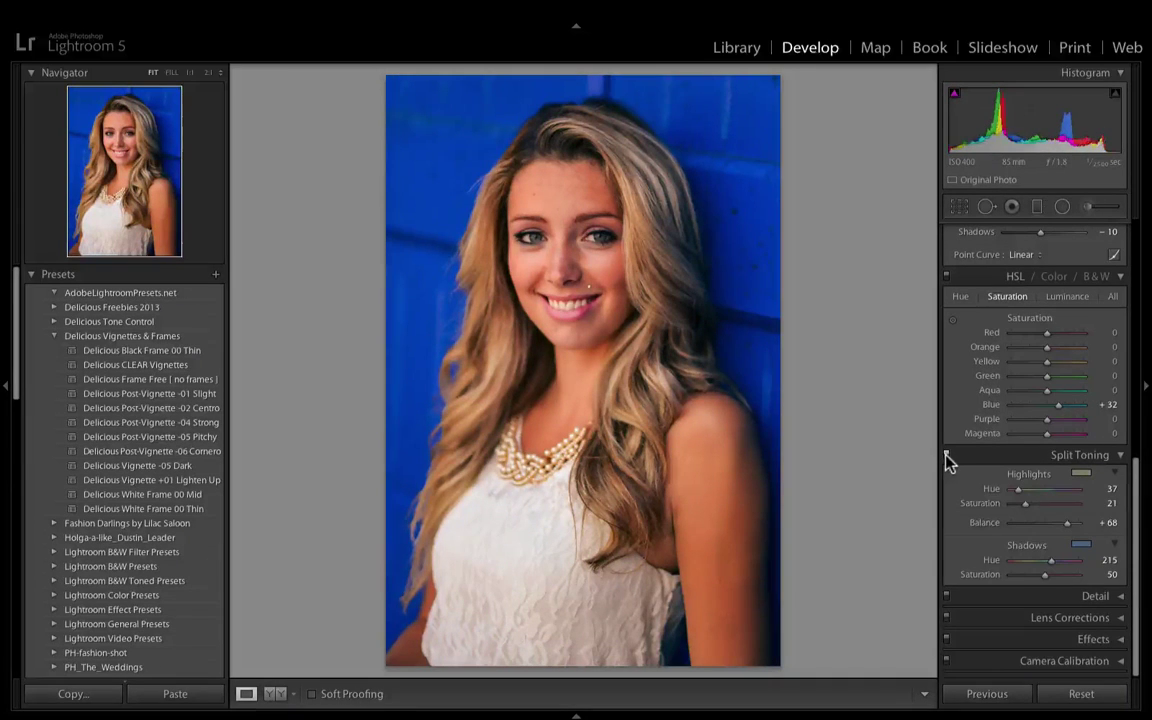
Try blue-violet split toning with highlights at hue 237, saturation 63 and shadows at hue 240, saturation 31
left_click(1081, 473)
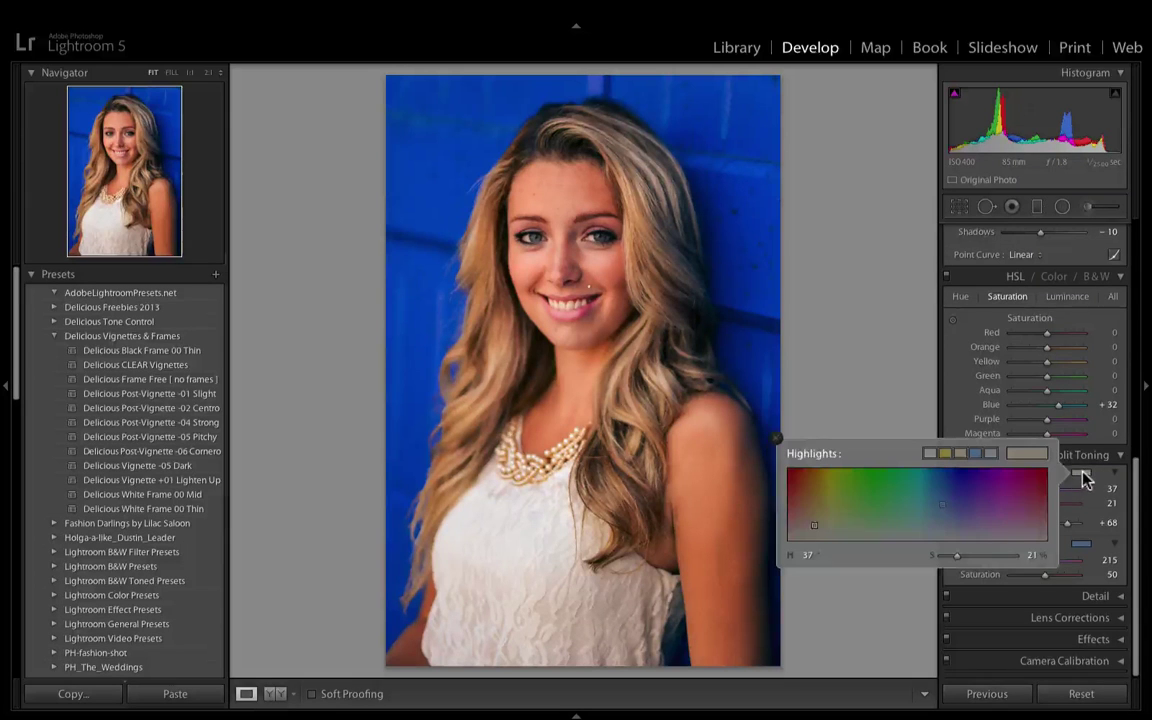
left_click(958, 495)
left_click(1081, 545)
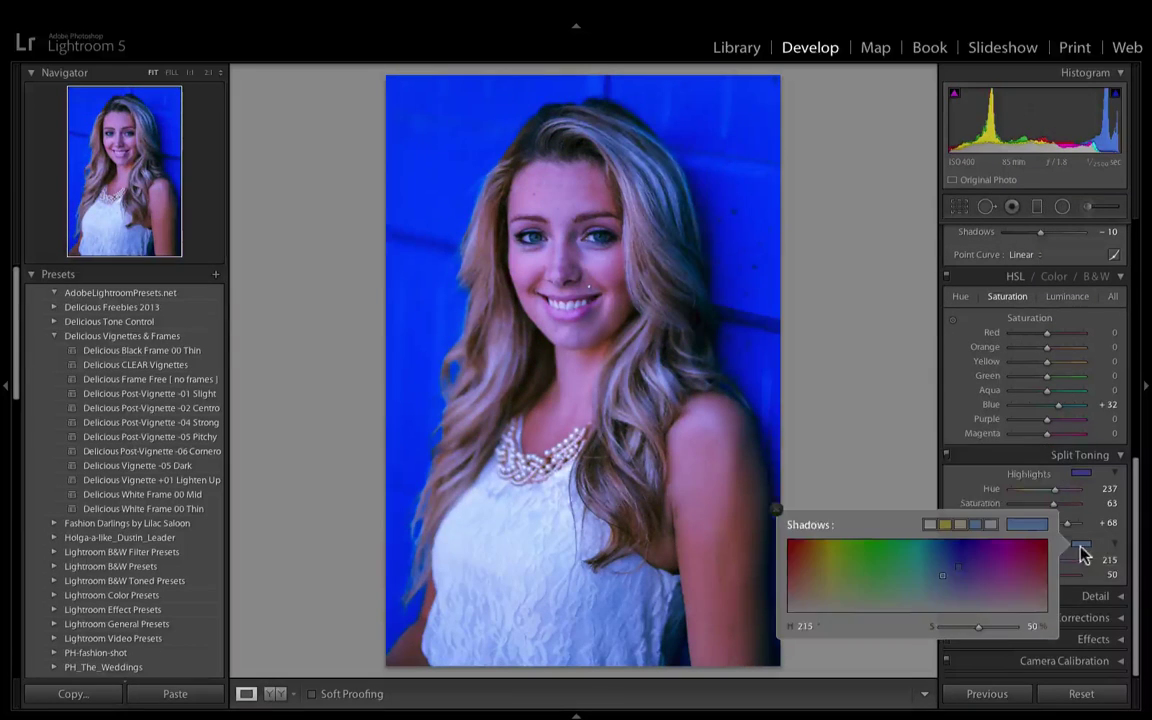
left_click_drag(967, 566, 962, 575)
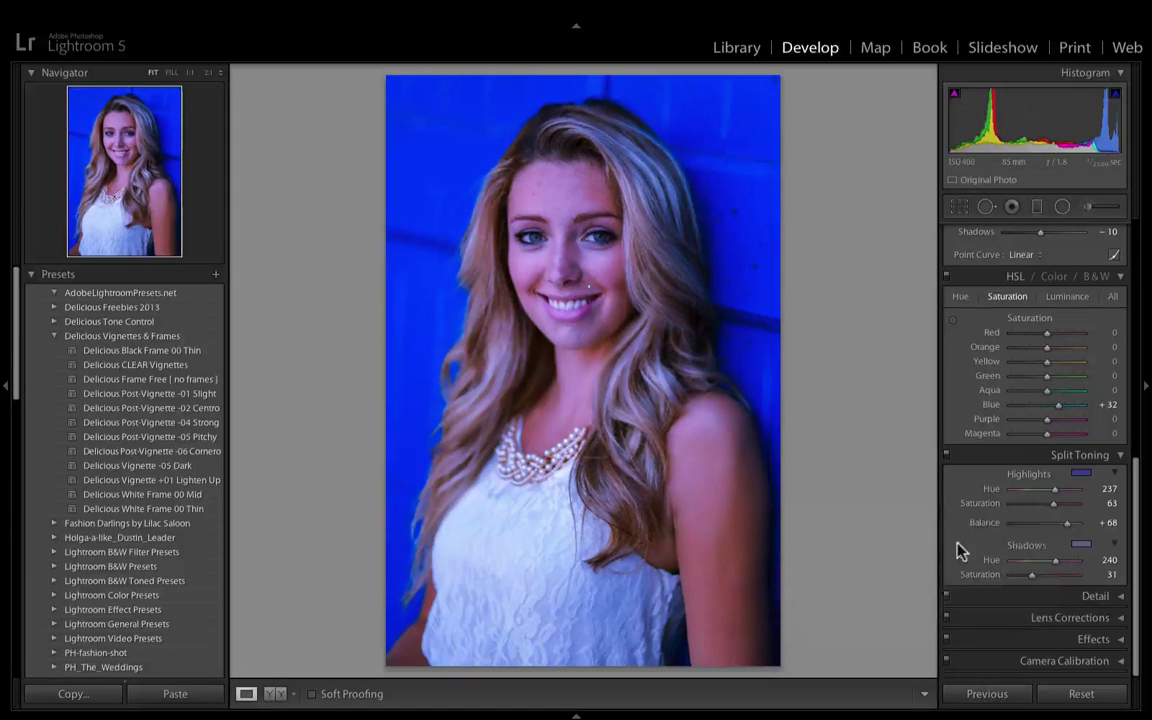
Set the Split Toning highlights to hue 37, saturation 22 and shadows to hue 215, saturation 50, and compare the effect off and on
left_click(1079, 476)
left_click(960, 453)
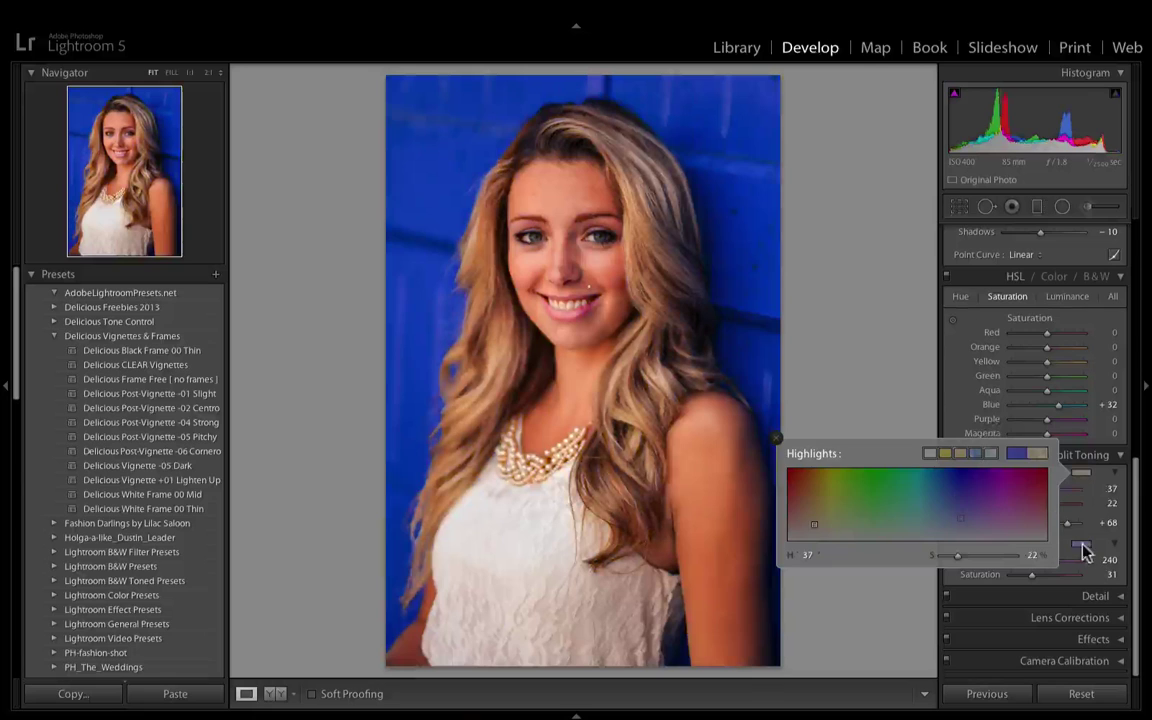
left_click(1081, 545)
left_click(988, 524)
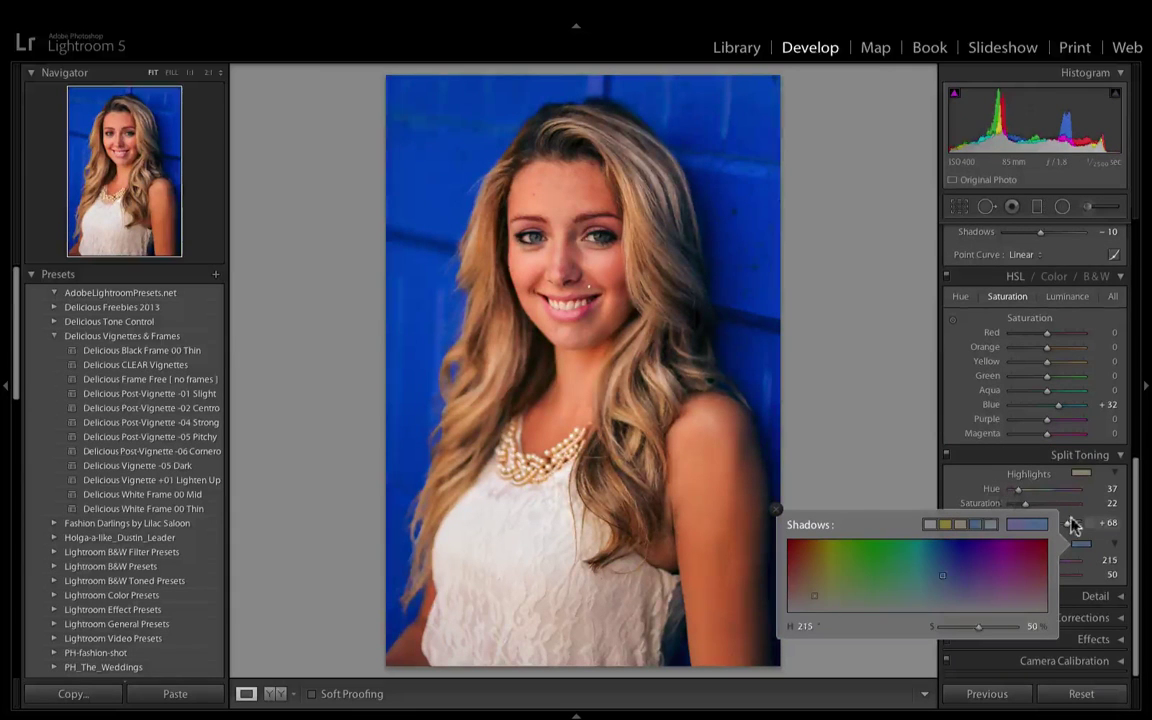
left_click(776, 509)
left_click(947, 458)
left_click(947, 460)
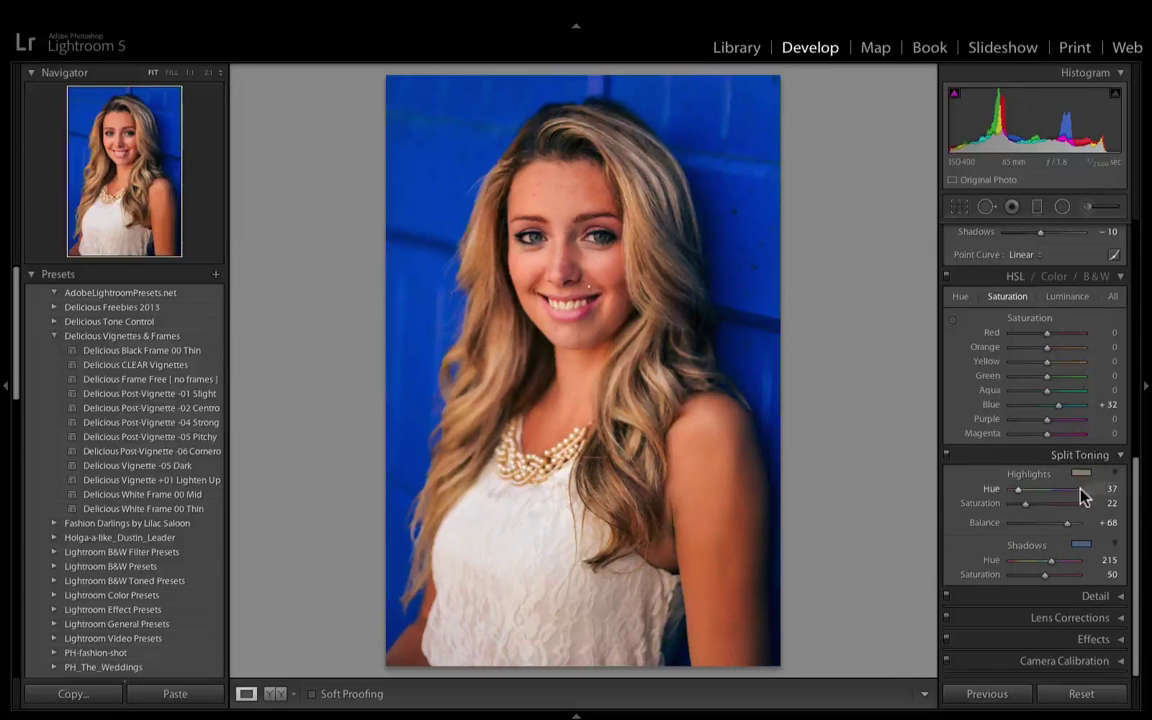
In the Detail settings, set the sharpening amount to 30 and its masking to 83 using the black-and-white mask preview
left_click(1114, 591)
scroll(1095, 555, "down", 3)
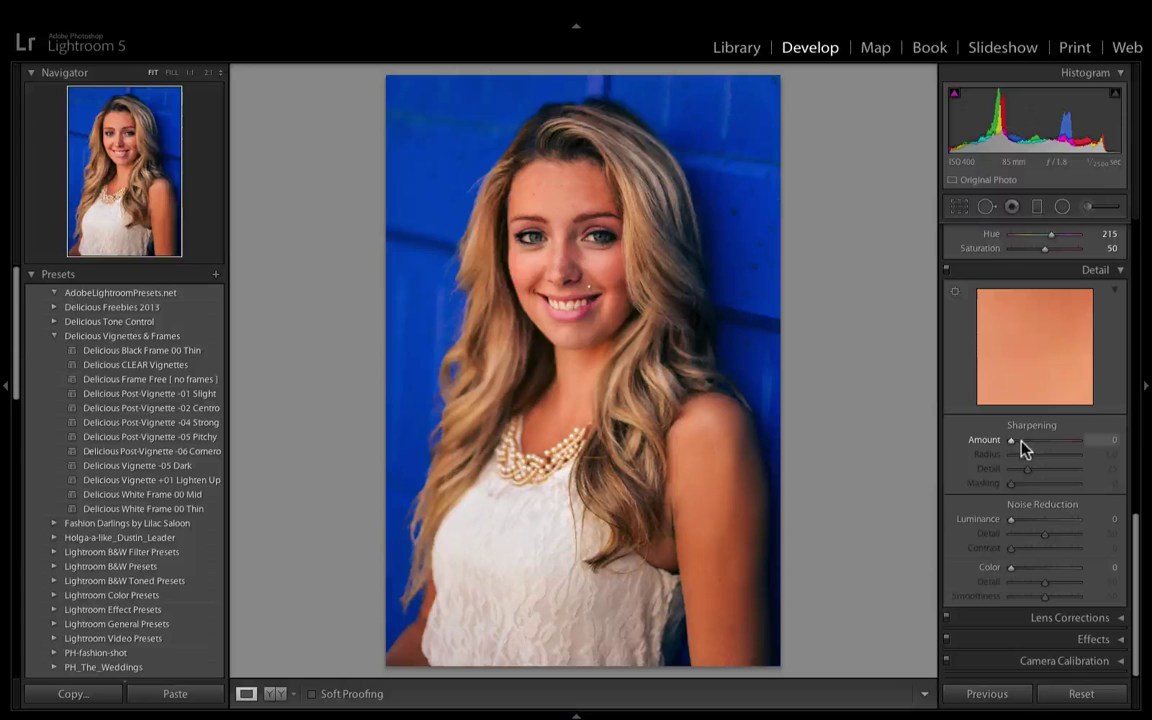
left_click_drag(1010, 441, 1023, 442)
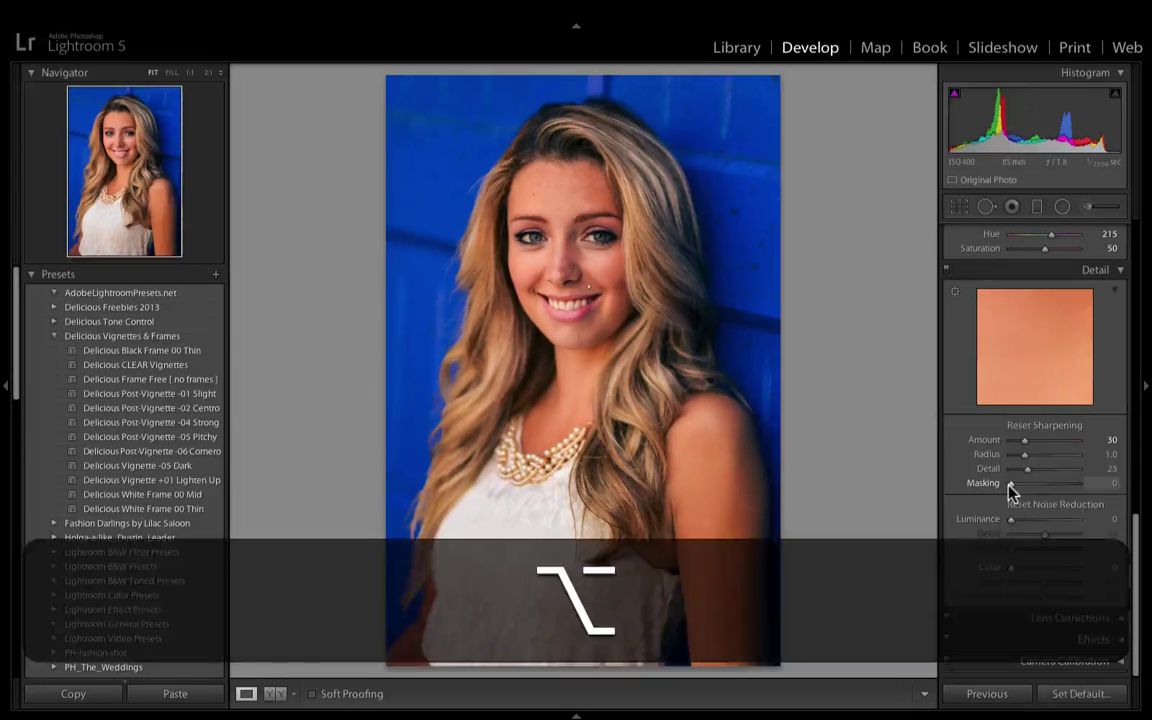
left_click(1011, 484, "alt")
left_click_drag(1011, 484, 1070, 489)
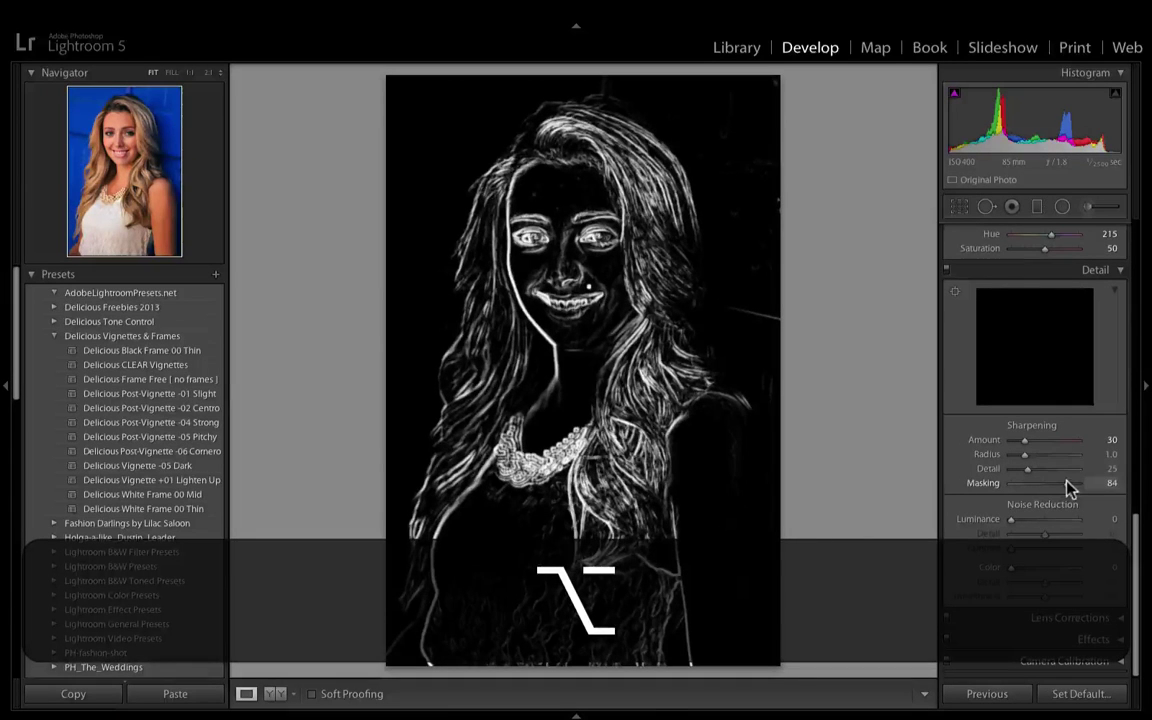
left_click_drag(1067, 482, 1066, 482)
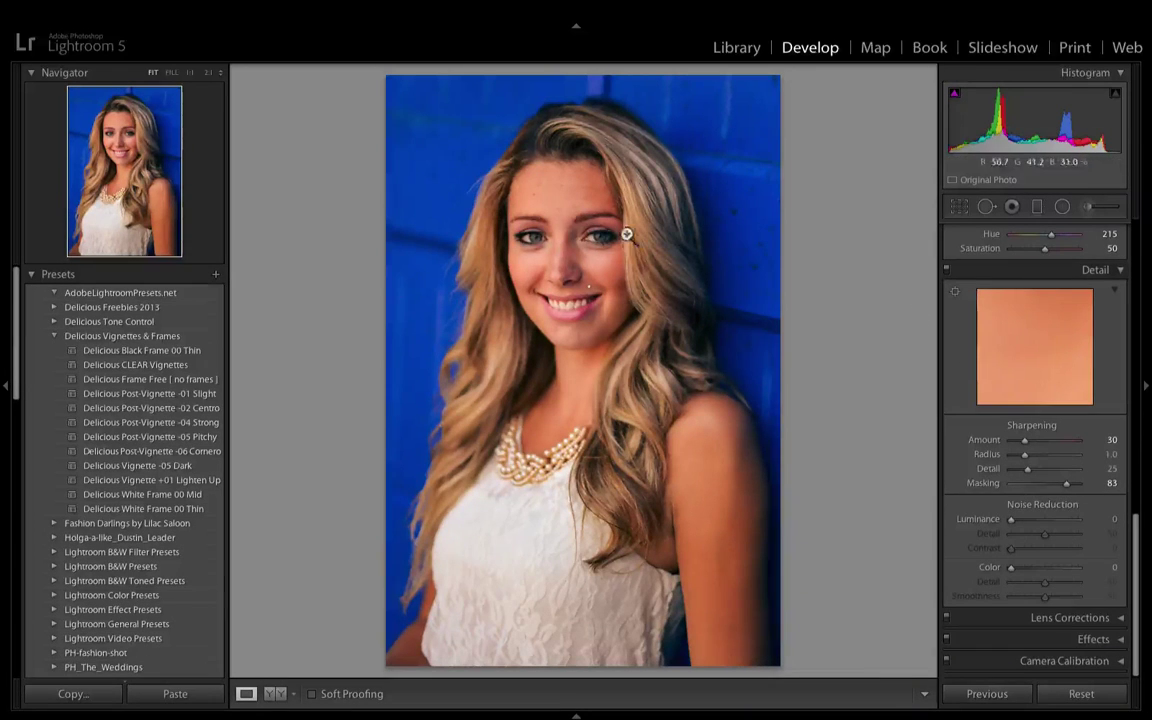
Examine the hair and forehead at 1:1 with the Detail sharpening switched off and on
left_click(623, 155)
left_click(946, 270)
left_click(946, 270)
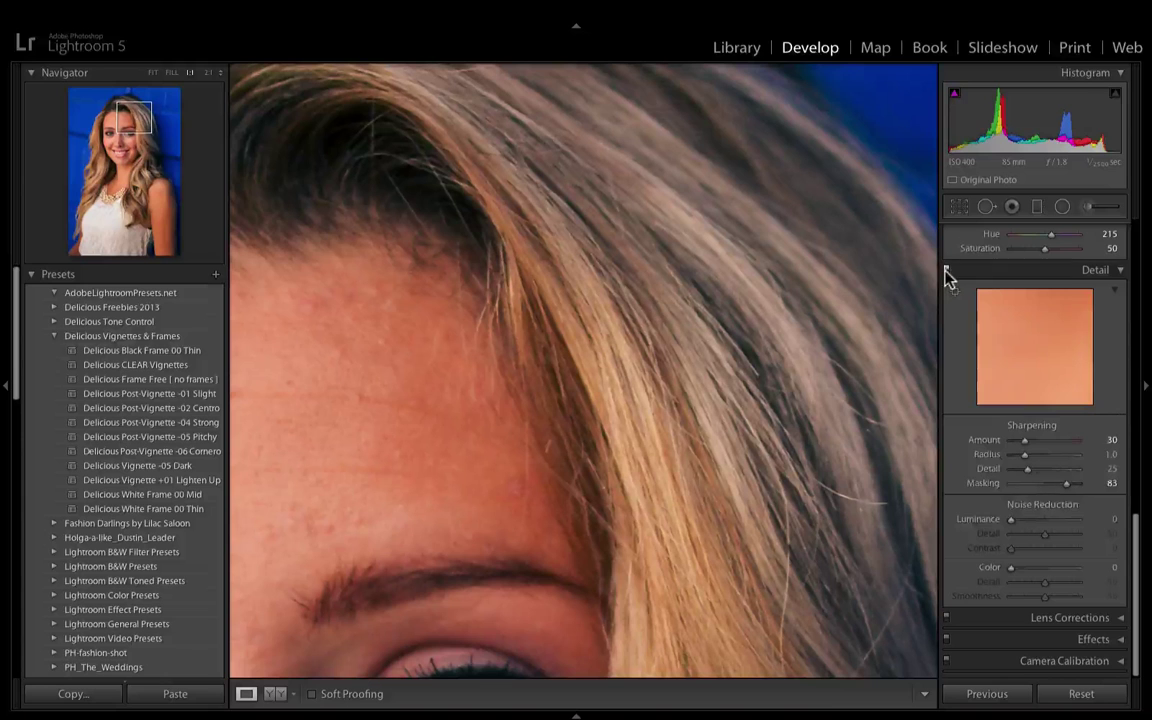
left_click(946, 270)
left_click(946, 270)
left_click(737, 419)
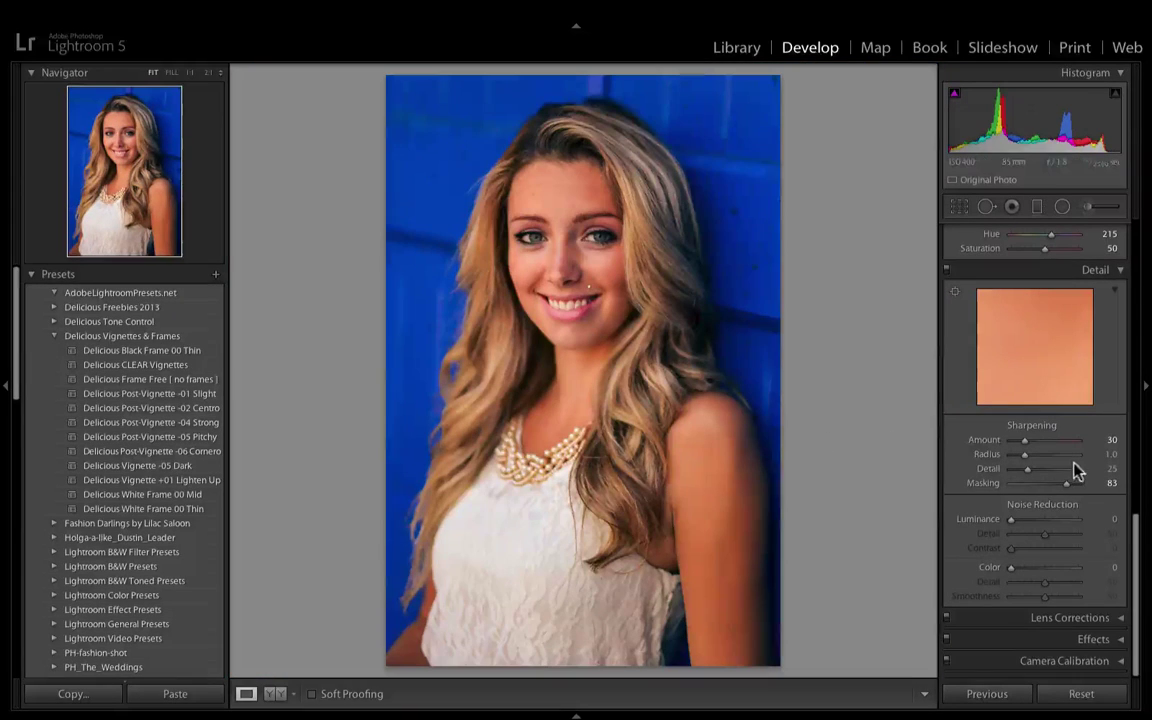
Set the sharpening amount to 48 and the luminance noise reduction to 33, checking the dark hair at 2:1
left_click_drag(1024, 444, 1037, 448)
left_click(718, 332)
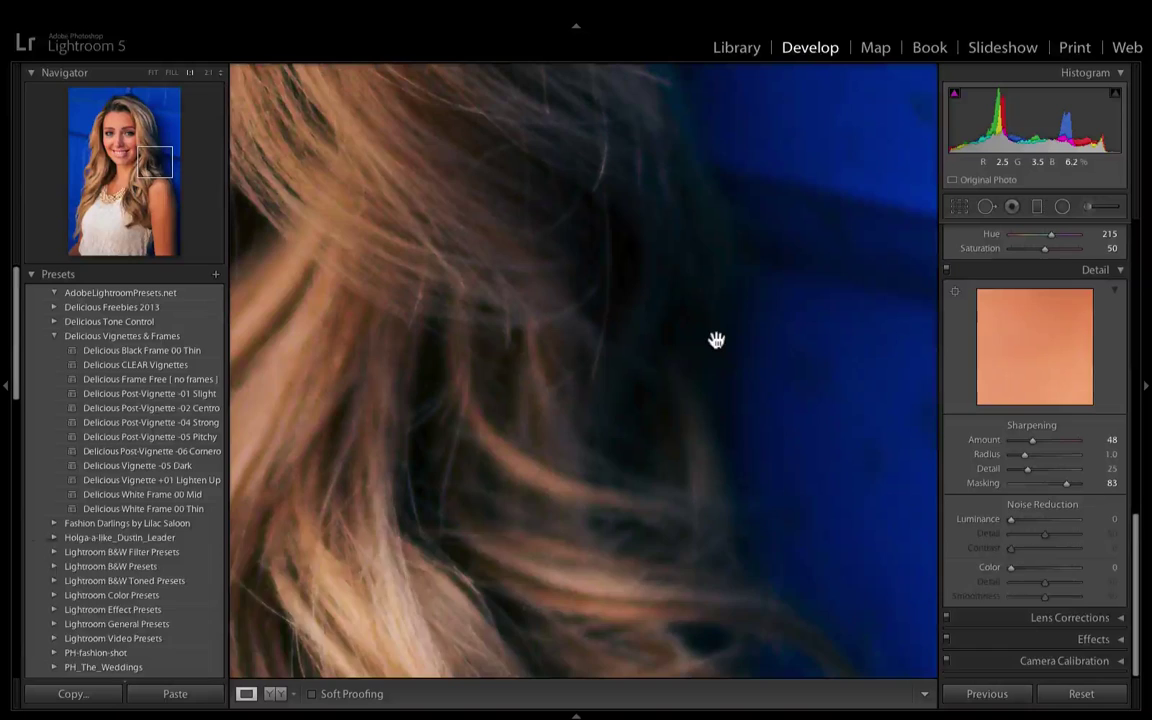
key("super+equal")
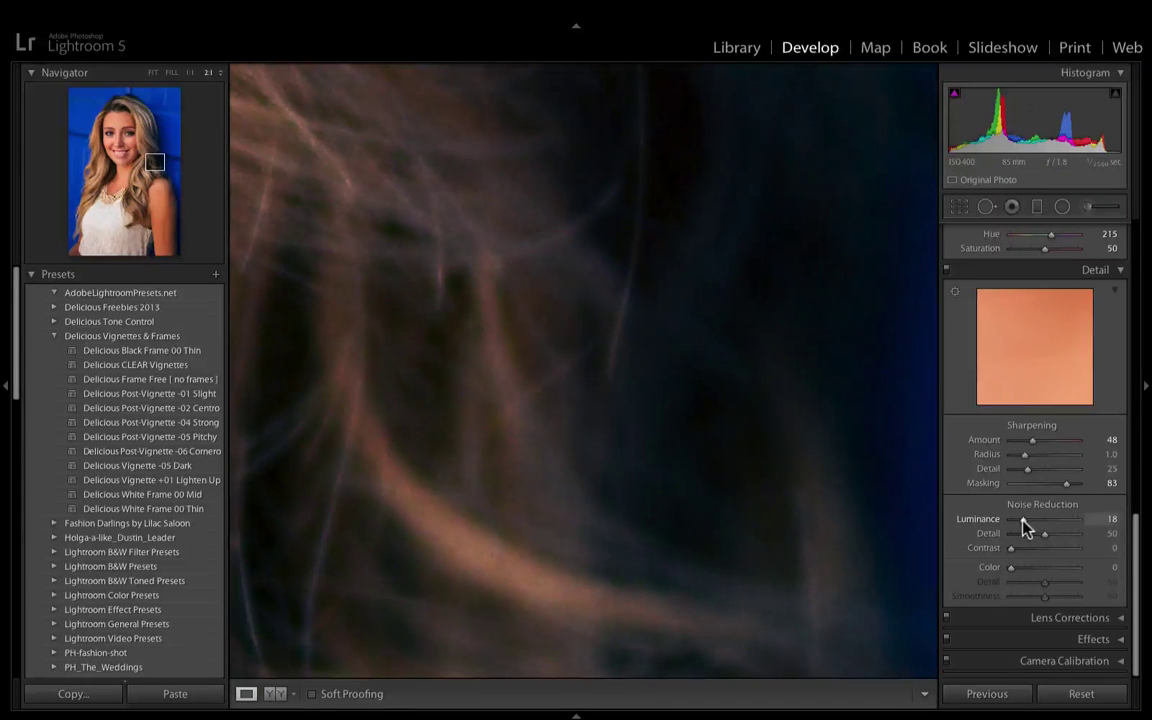
left_click_drag(1024, 527, 1031, 522)
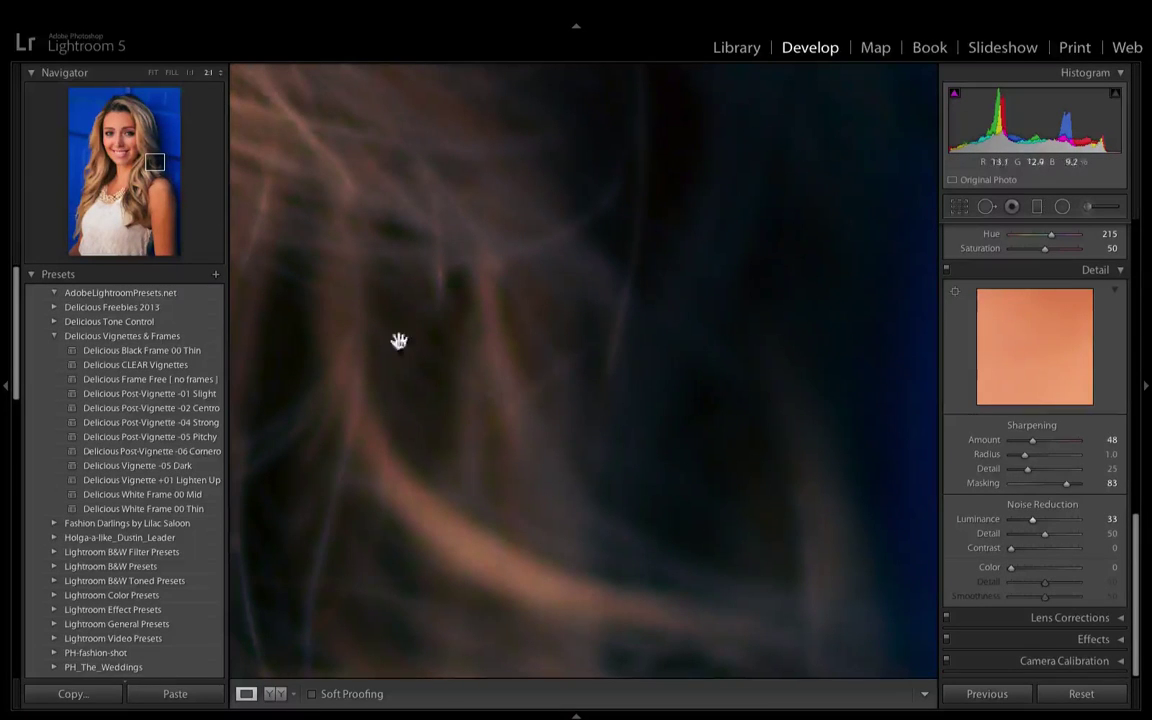
Set the luminance noise reduction to 15 while judging the whole face, and show the entire photo
key("super+minus")
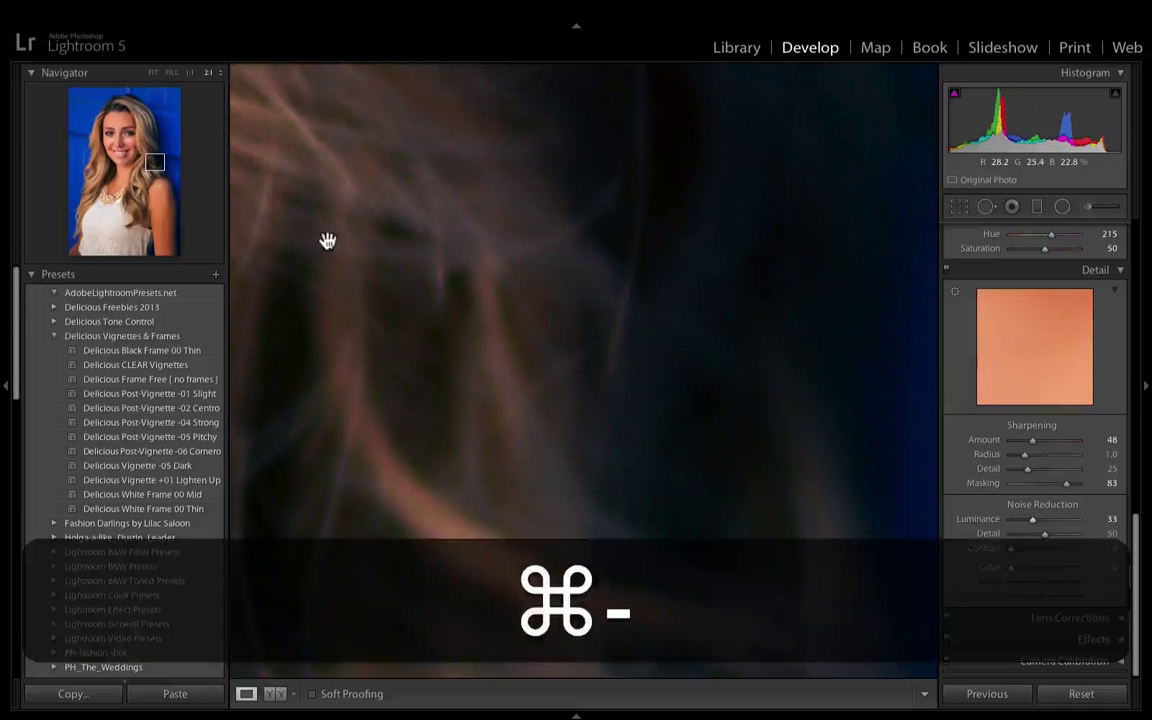
key("super+minus")
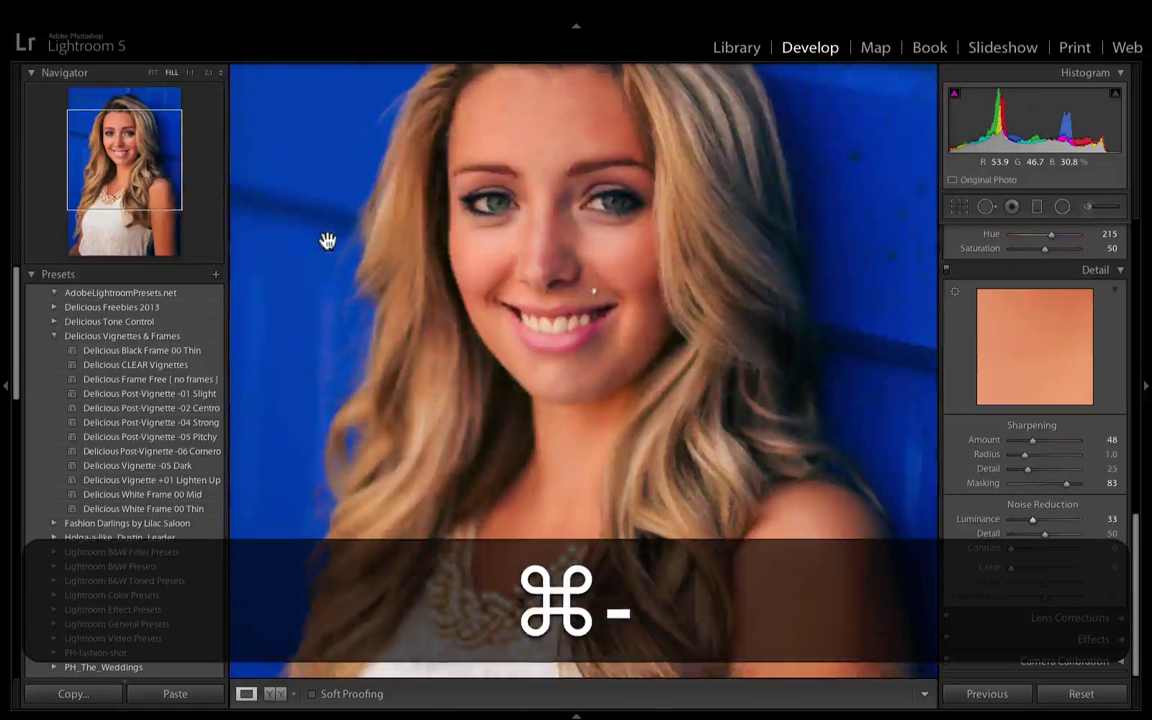
left_click_drag(483, 247, 571, 332)
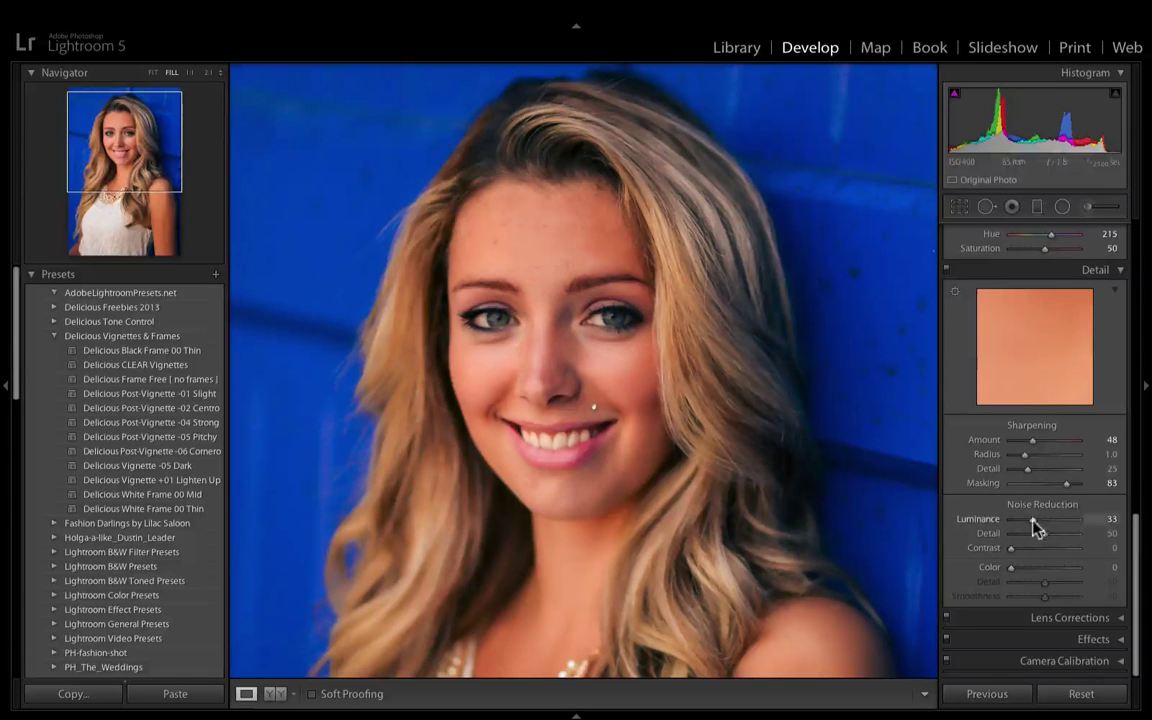
double_click(976, 521)
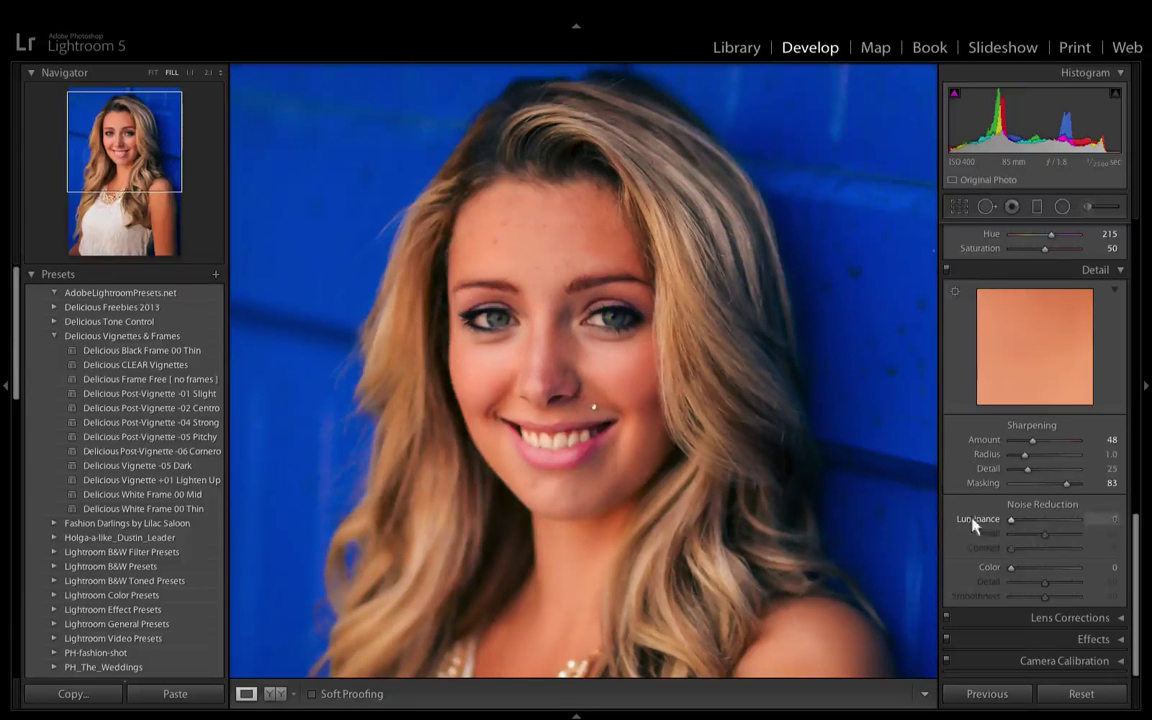
left_click_drag(1008, 527, 1021, 526)
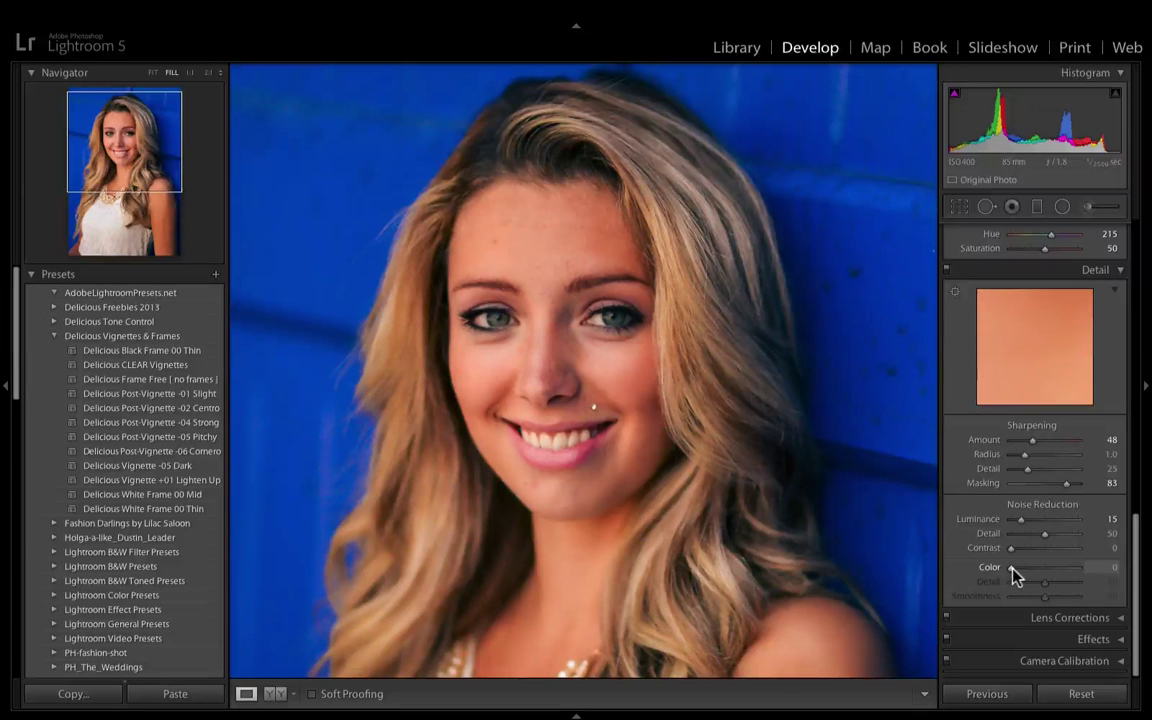
key("super")
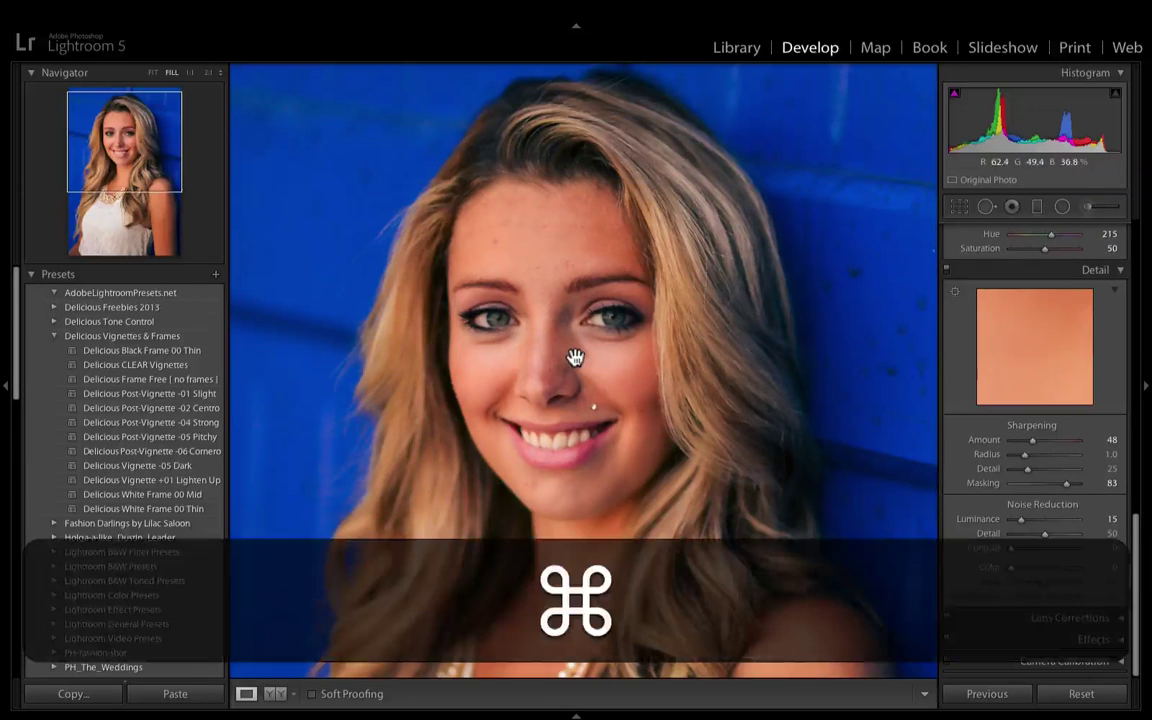
key("super+minus")
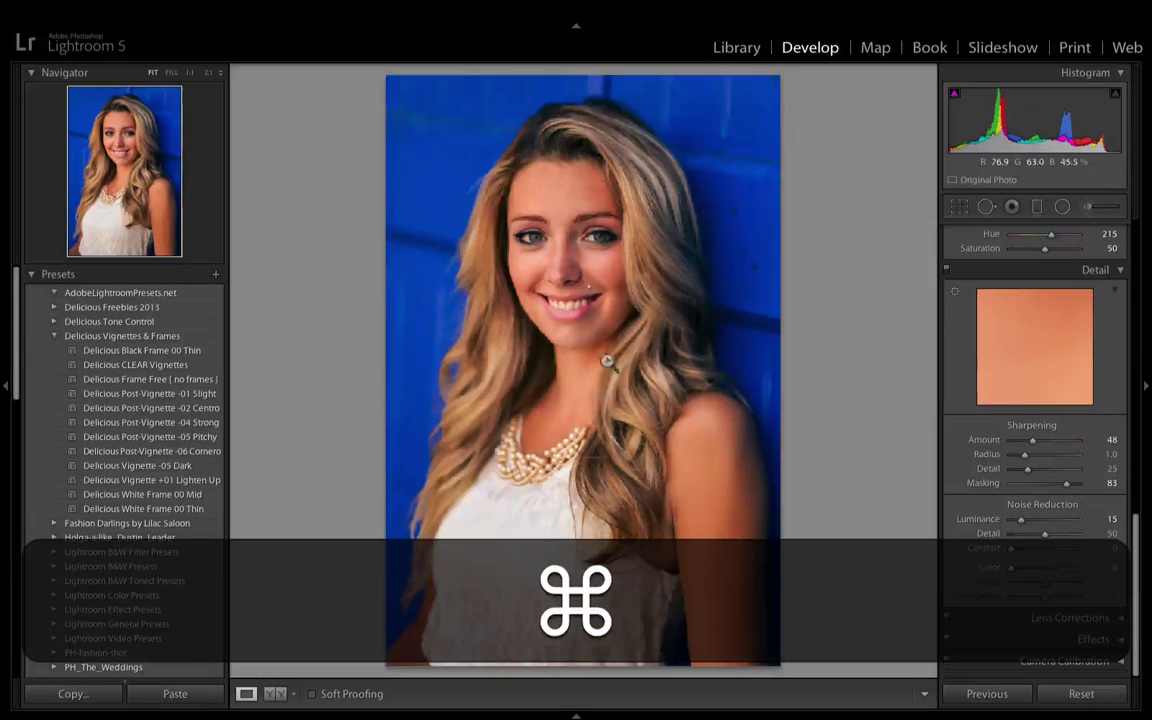
Try a Distortion of +59 and a Horizontal transform of +38 in the manual lens corrections, and reset them
left_click(1120, 625)
scroll(1110, 600, "down", 5)
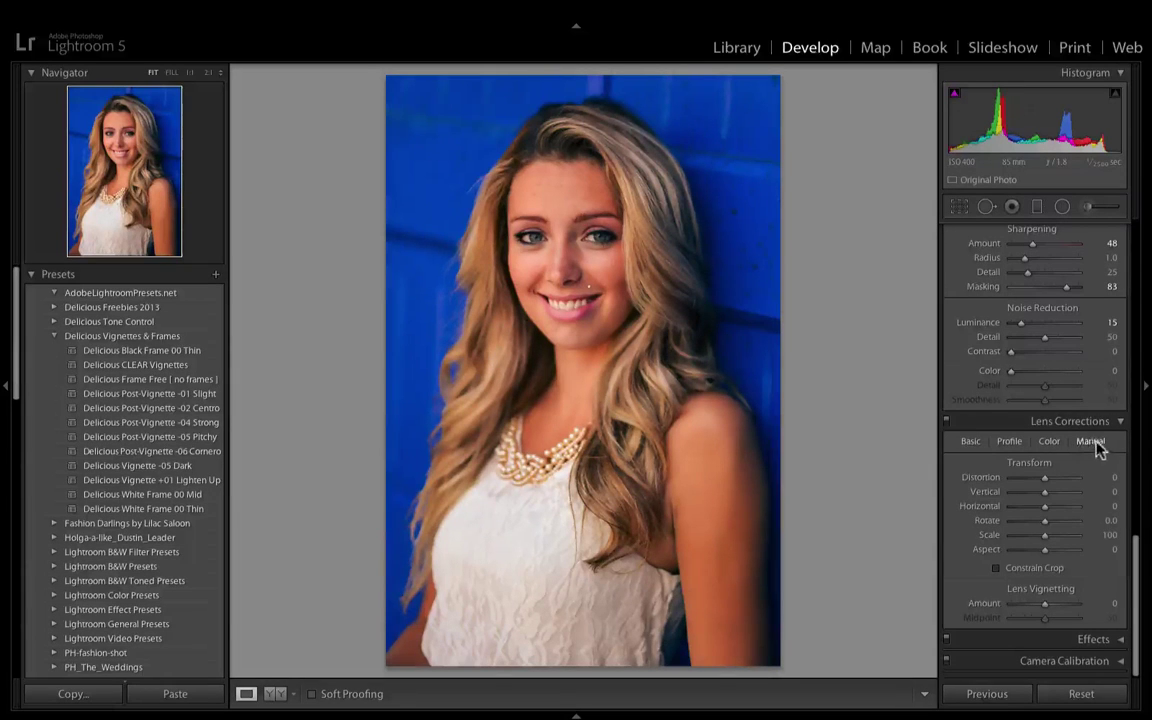
mouse_move(1045, 482)
left_mouse_down()
mouse_move(1035, 485)
mouse_move(1067, 485)
left_mouse_up()
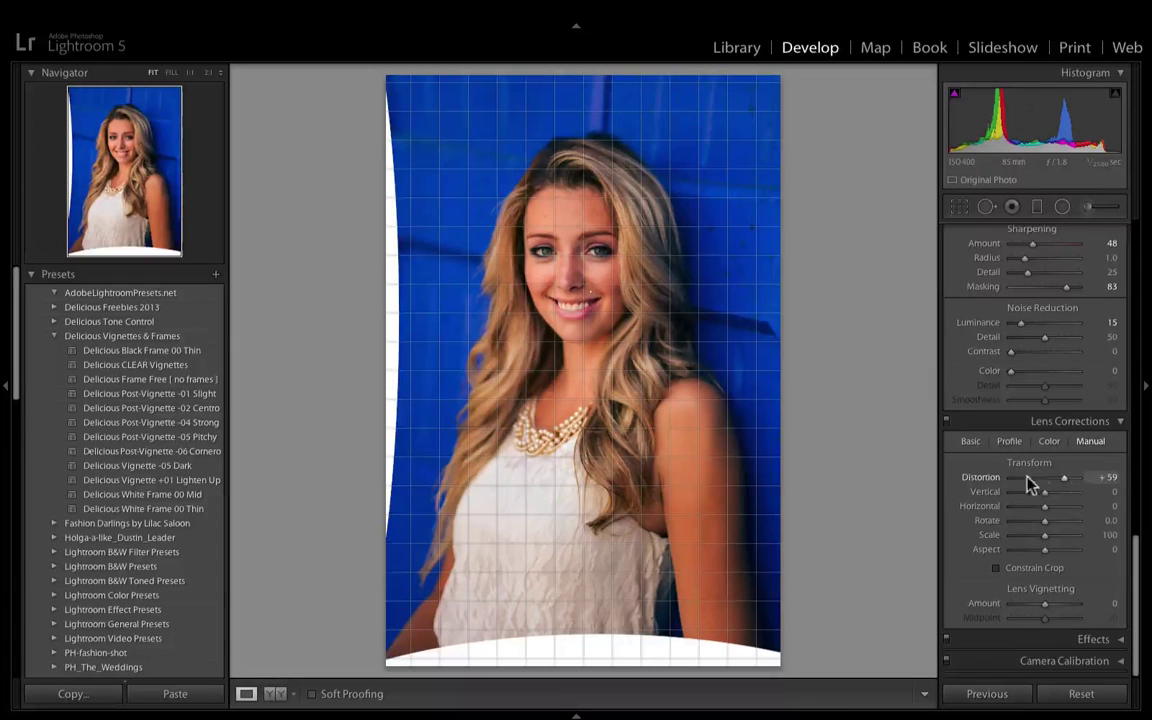
double_click(985, 481)
mouse_move(1045, 491)
left_mouse_down()
mouse_move(1029, 495)
mouse_move(1049, 497)
mouse_move(1036, 495)
mouse_move(1043, 514)
mouse_move(1058, 511)
left_mouse_up()
double_click(998, 495)
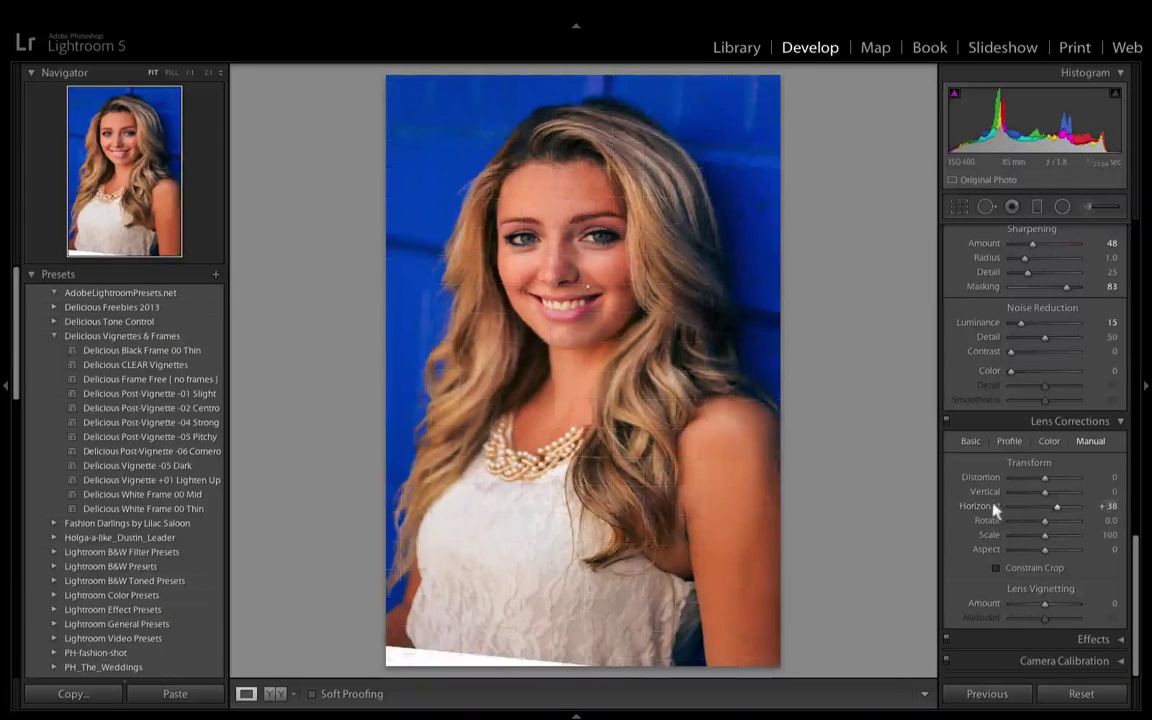
double_click(985, 506)
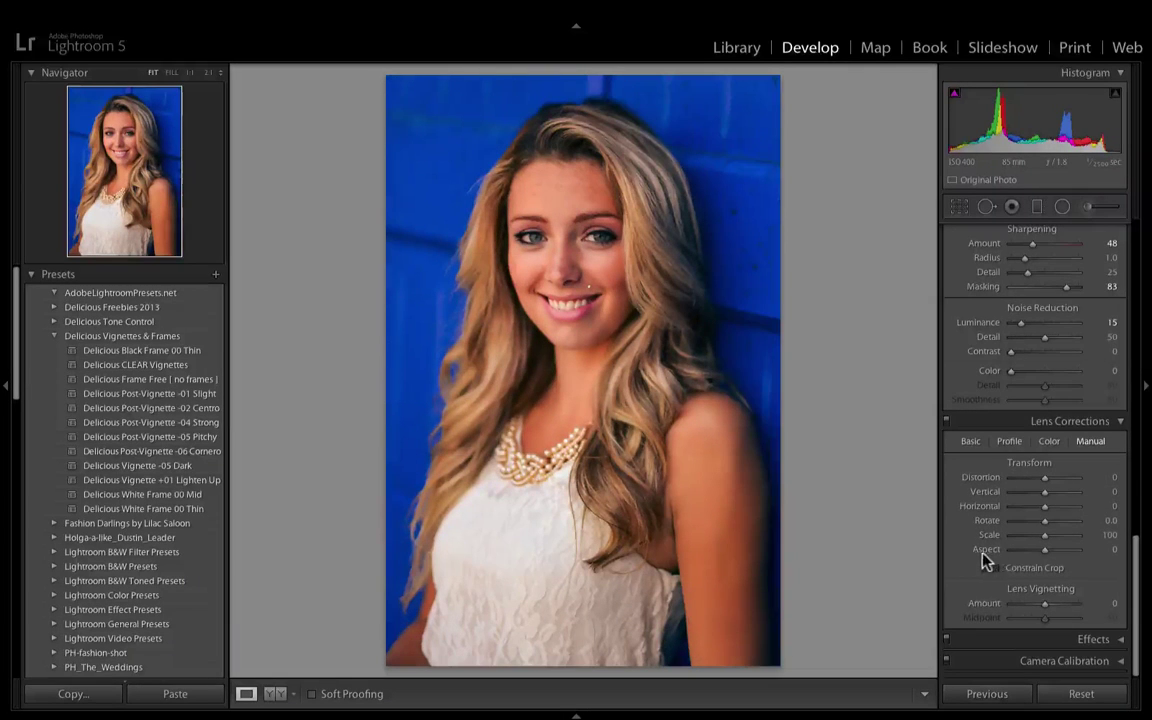
Try an Aspect of +14 in the manual lens corrections and compare the photo with the corrections off and on
left_click(1044, 551)
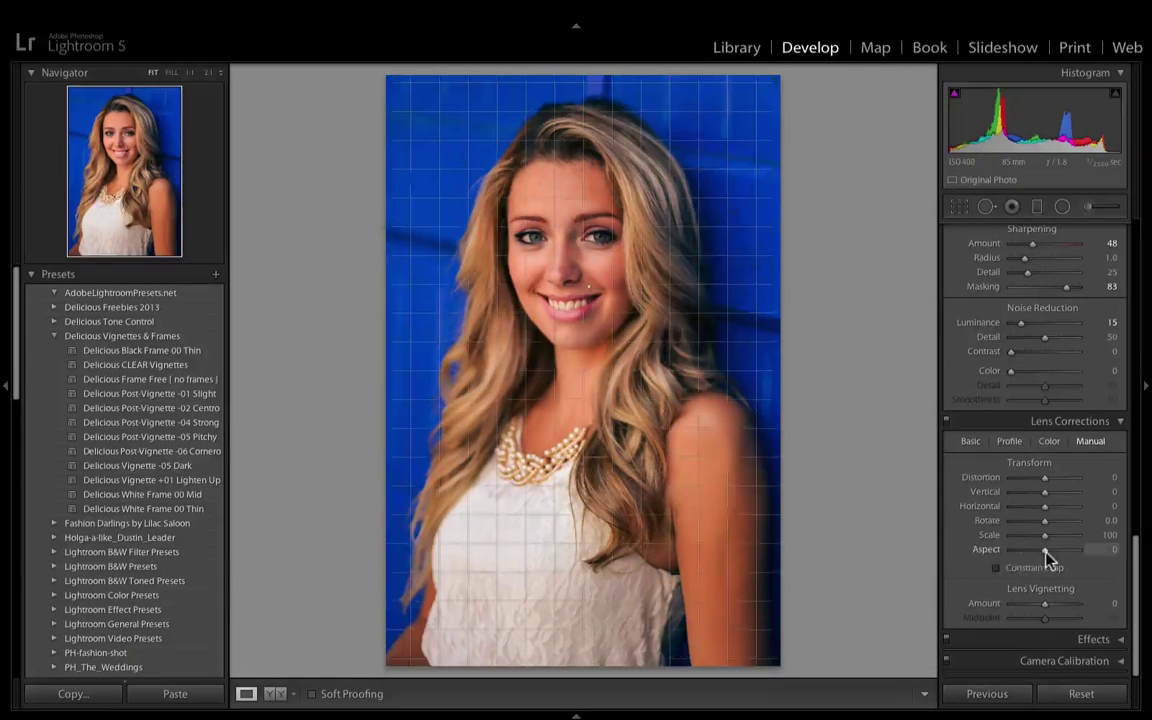
left_click_drag(1046, 557, 1050, 556)
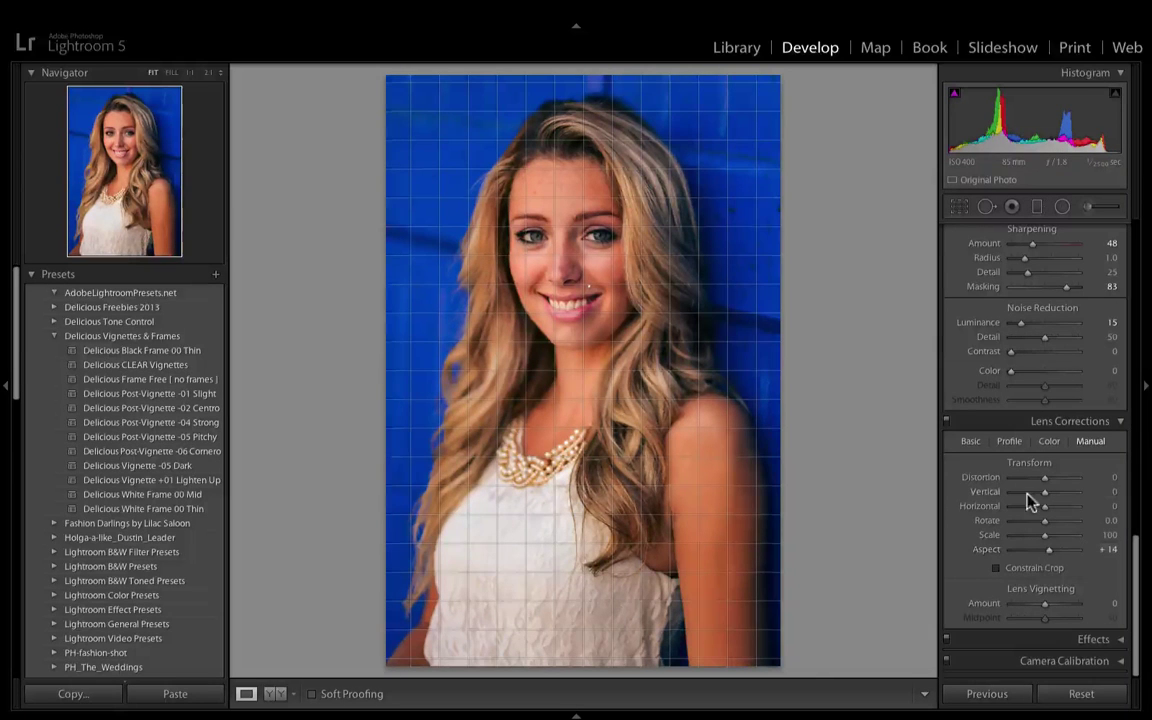
left_click(947, 421)
left_click(947, 423)
left_click(947, 423)
left_click(947, 423)
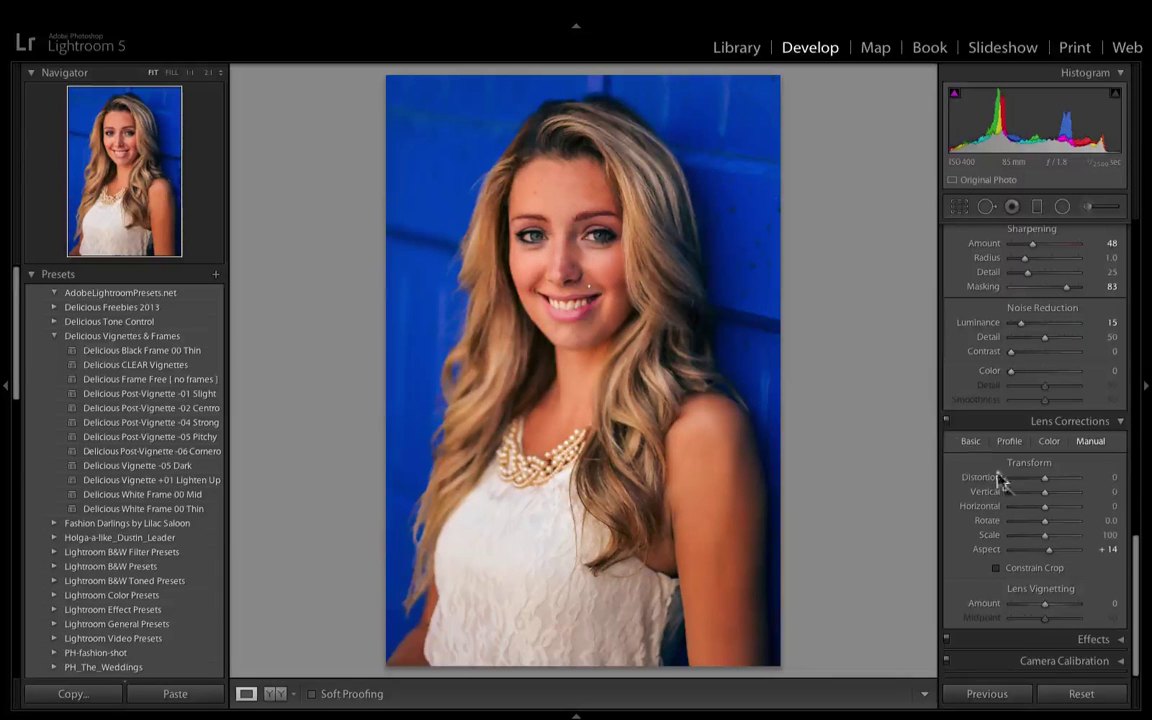
Set the lens correction Aspect to +8 and compare the figure with the corrections off and on
left_click_drag(1049, 551, 1044, 553)
left_click(947, 422)
left_click(947, 423)
left_click(947, 423)
left_click(947, 423)
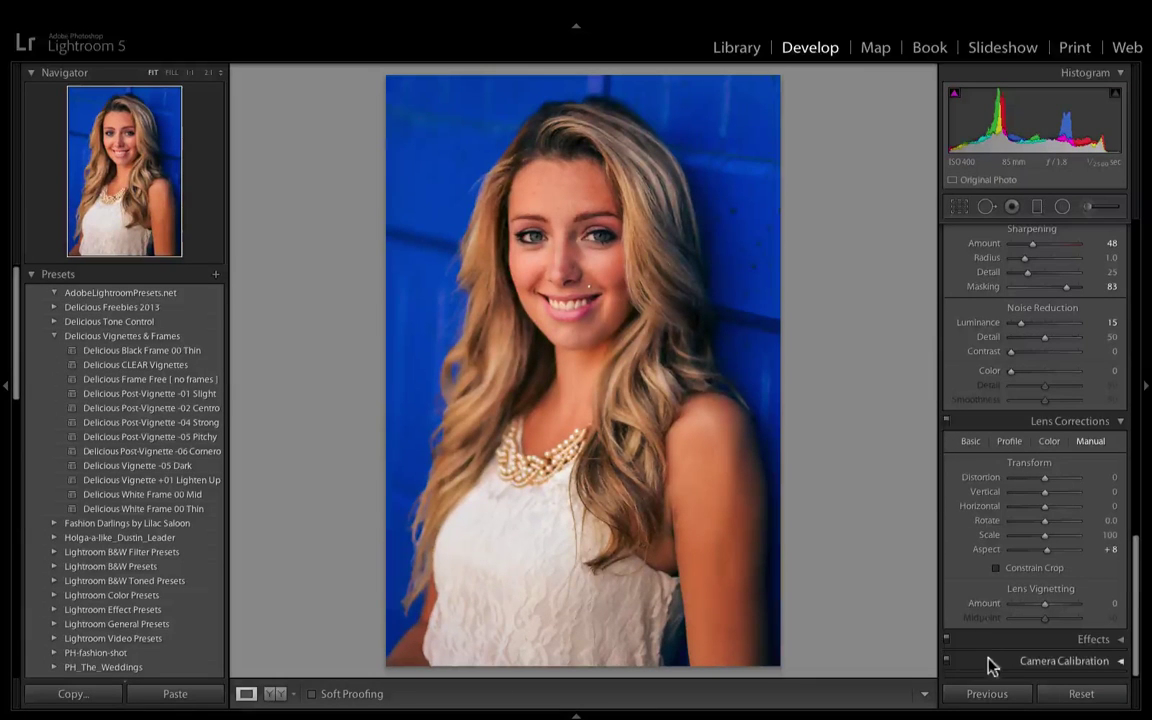
Review the Color, Profile and Basic lens corrections, temporarily enabling profile corrections to see the available lens makes
left_click(1050, 444)
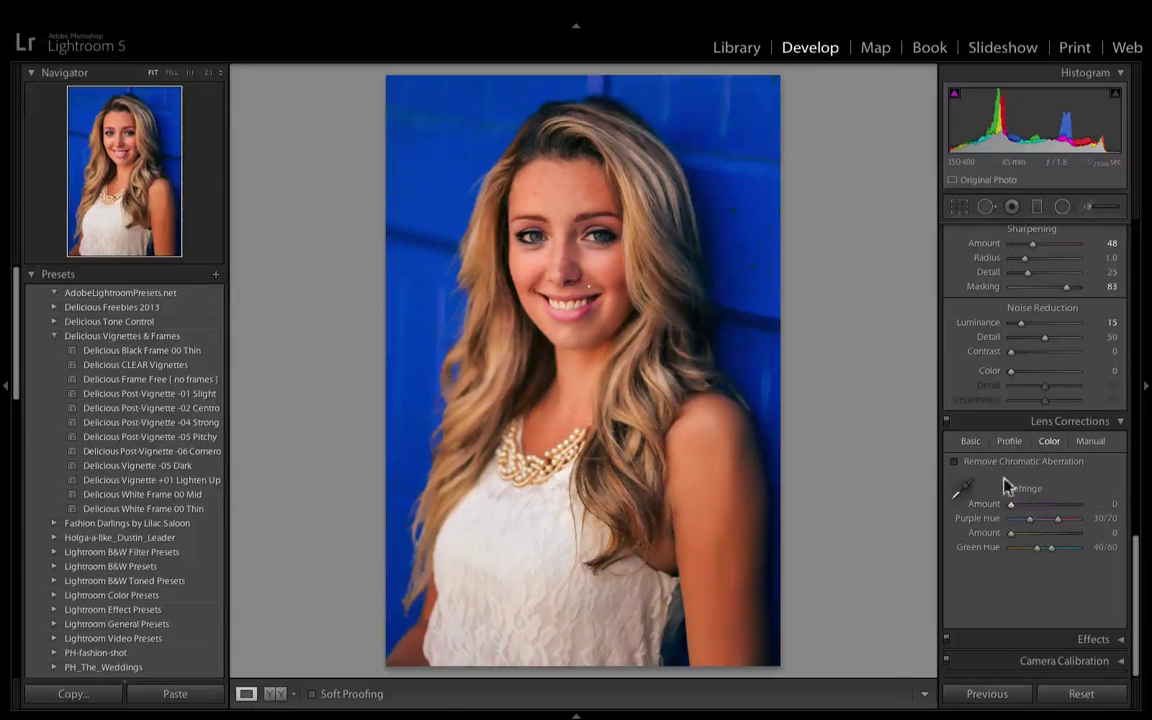
left_click(1008, 444)
left_click(955, 461)
left_click(956, 462)
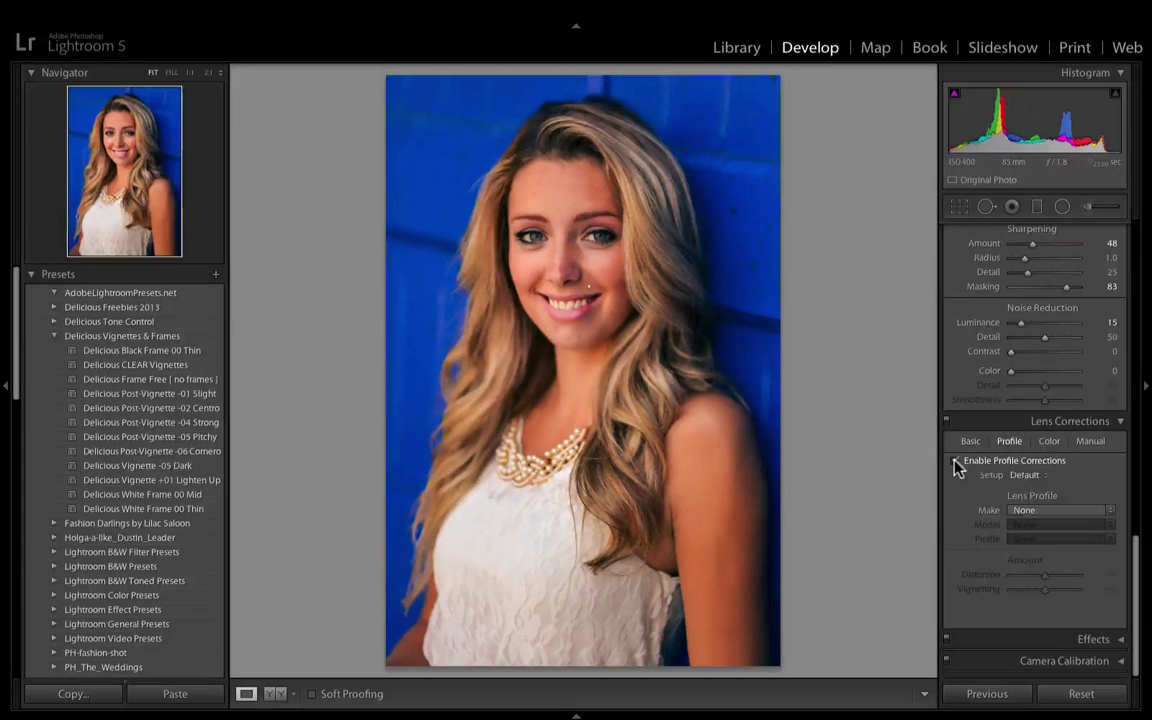
left_click(1100, 516)
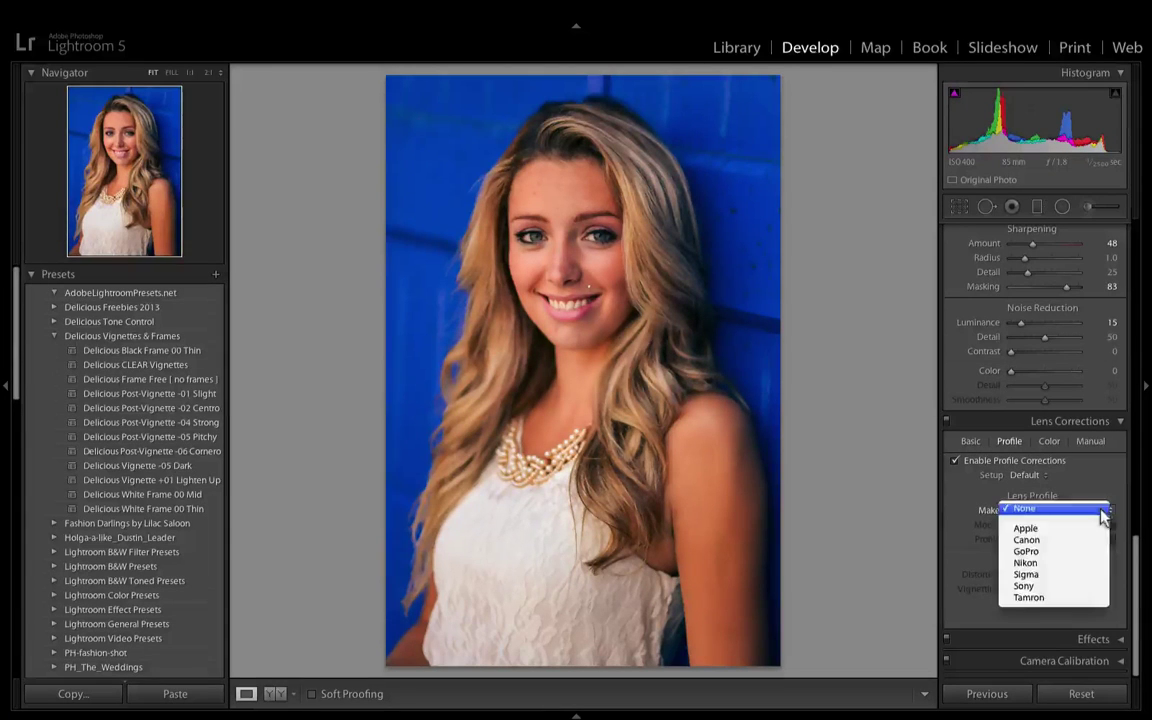
left_click(1000, 480)
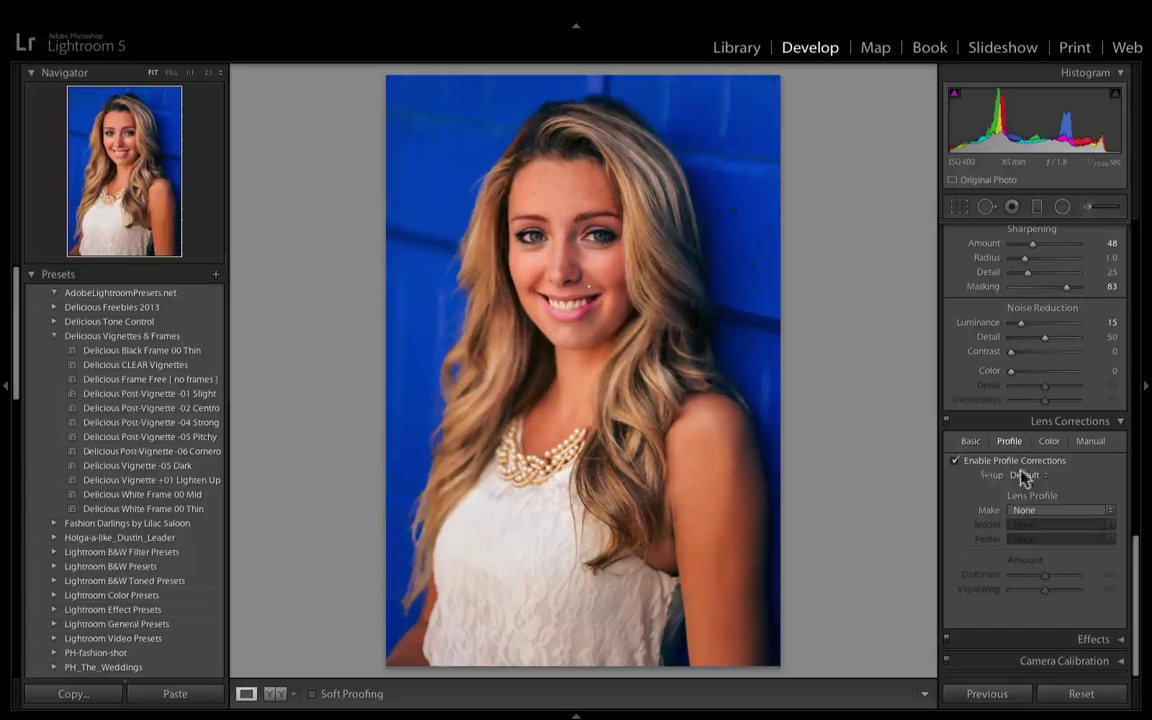
left_click(972, 442)
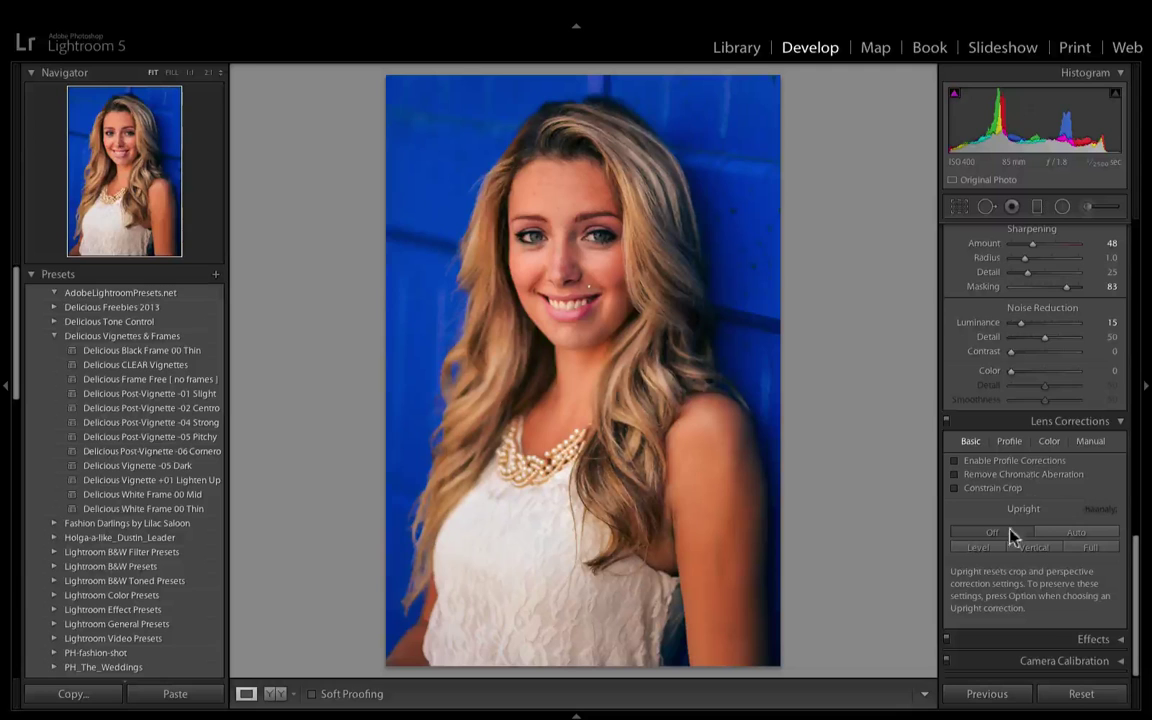
Try small changes to the Aspect and the lens vignetting amount in the manual lens corrections, and restore both
left_click(1087, 441)
left_click_drag(1045, 551, 1048, 551)
scroll(970, 541, "down", 1)
scroll(985, 546, "up", 1)
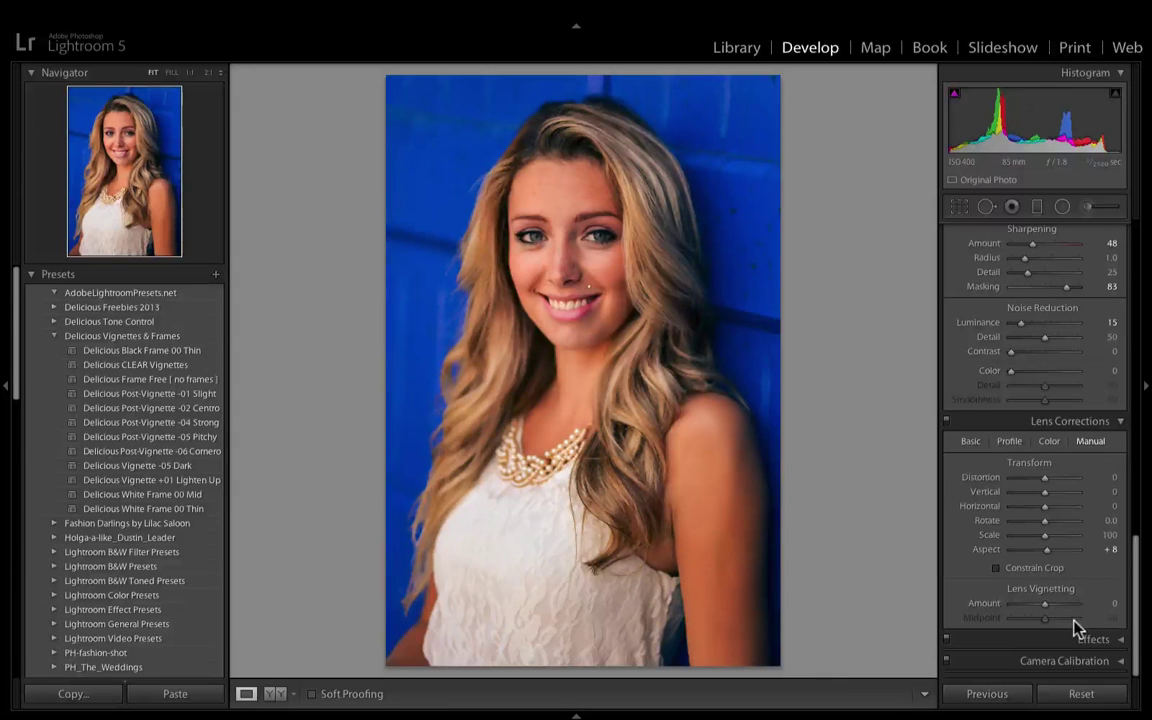
mouse_move(1041, 609)
left_mouse_down()
mouse_move(1106, 607)
mouse_move(967, 604)
mouse_move(1072, 612)
mouse_move(1044, 609)
left_mouse_up()
Add a post-crop vignette with amount -39, midpoint 8, feather 83 and highlights 47
left_click(1120, 642)
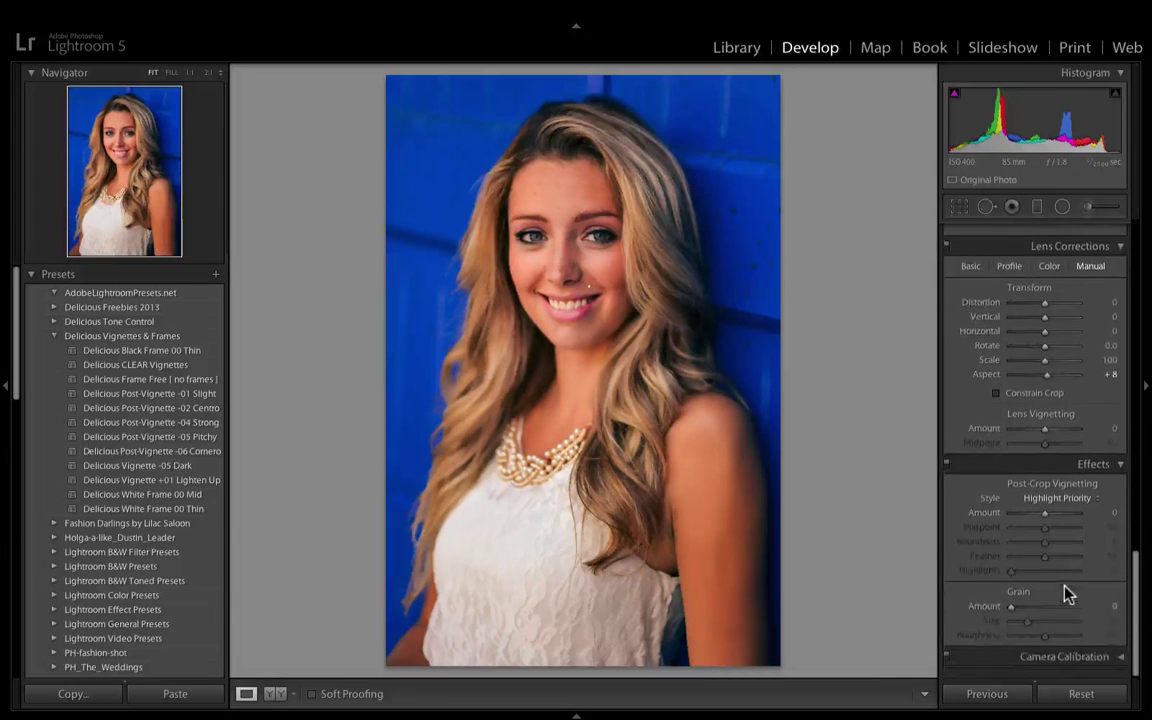
left_click_drag(1044, 518, 1031, 519)
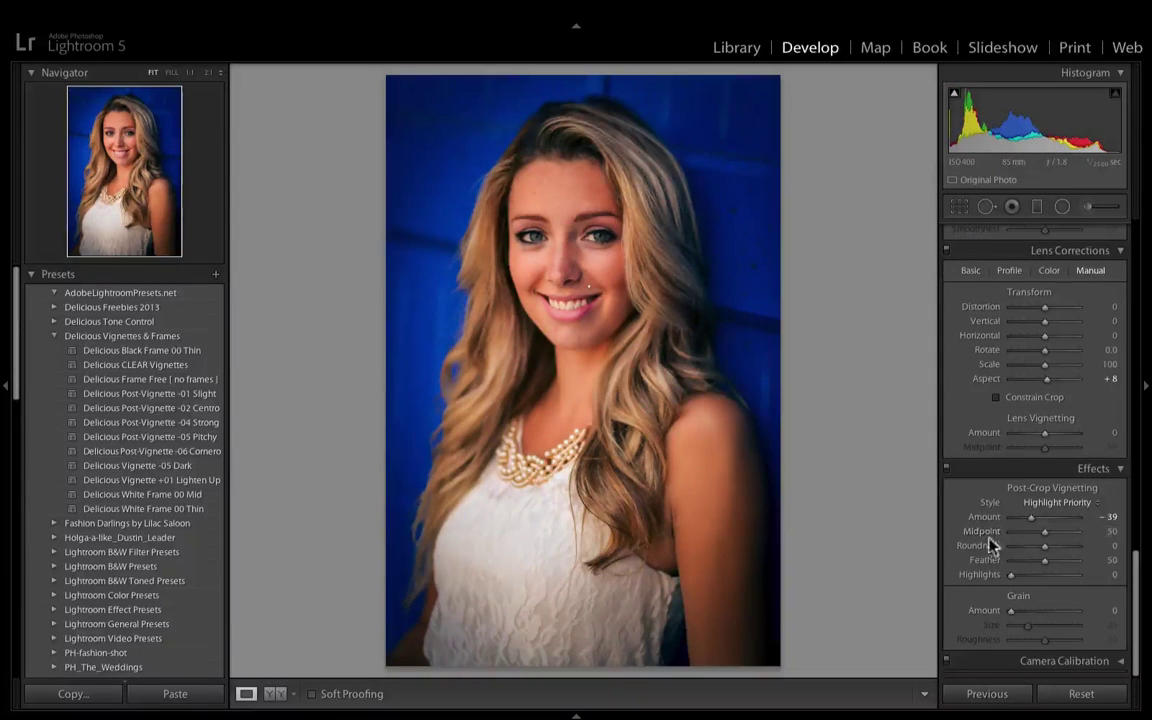
left_click_drag(1045, 534, 1071, 566)
double_click(998, 548)
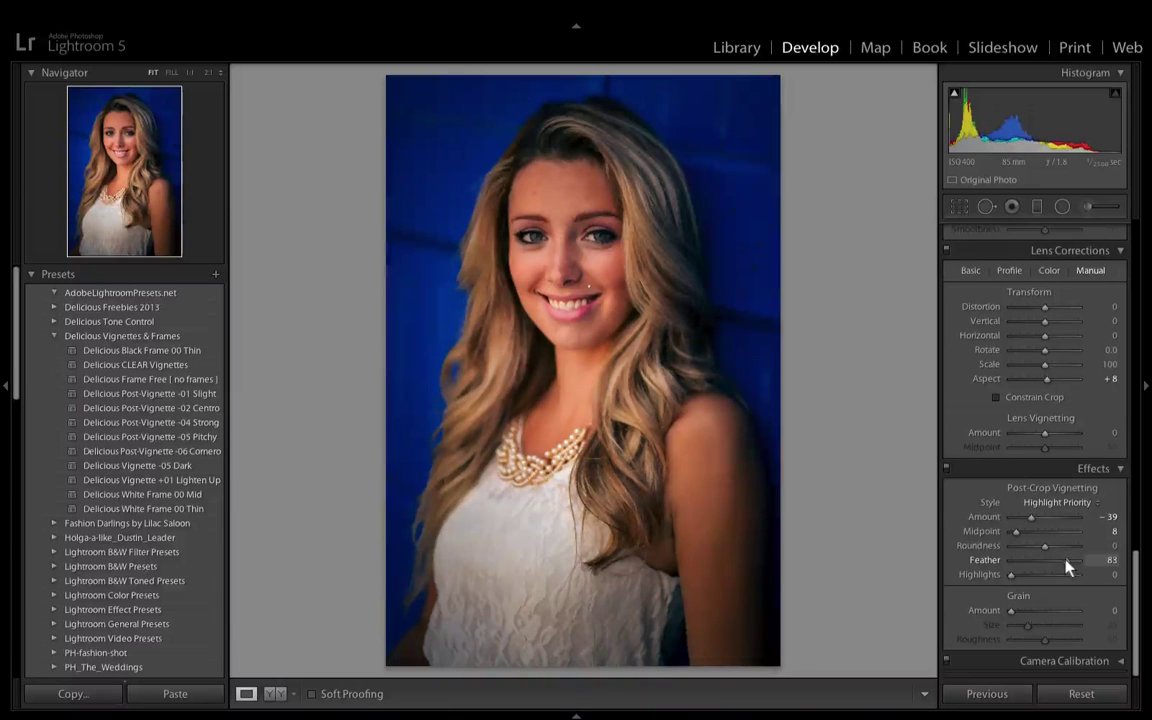
left_click_drag(1012, 582, 1047, 577)
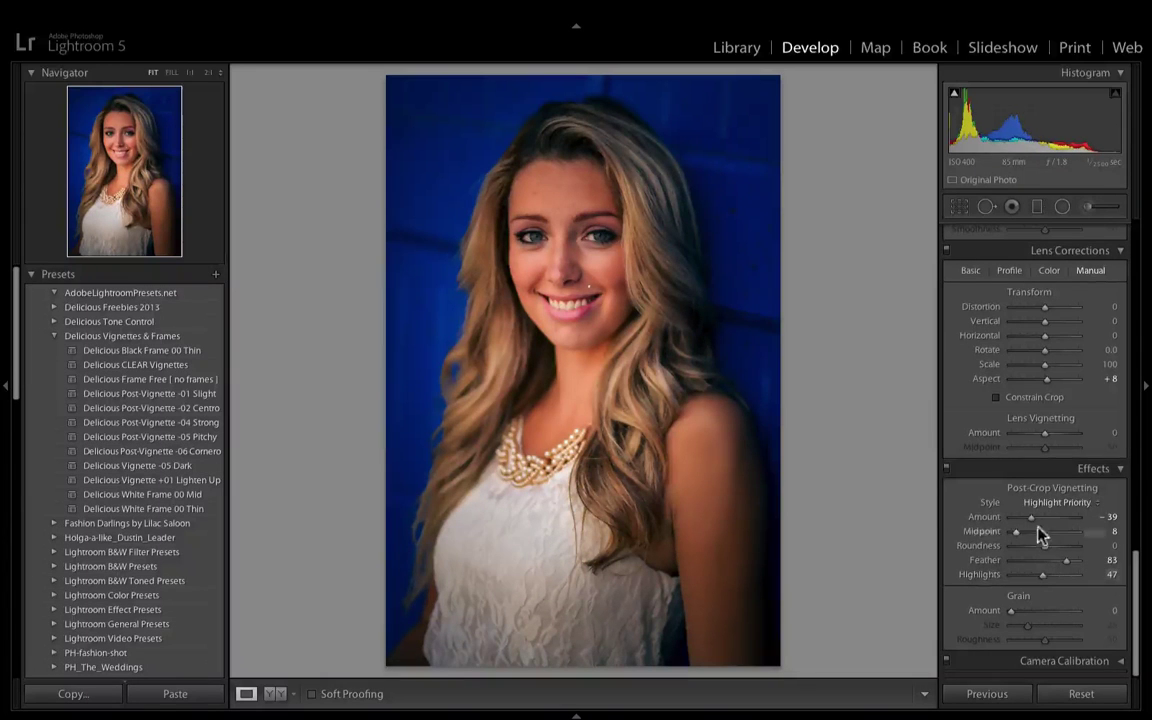
Soften the post-crop vignette to amount -11 and midpoint 14, and compare the photo with the effect off and on
mouse_move(1029, 519)
left_mouse_down()
mouse_move(1023, 537)
mouse_move(1041, 517)
left_mouse_up()
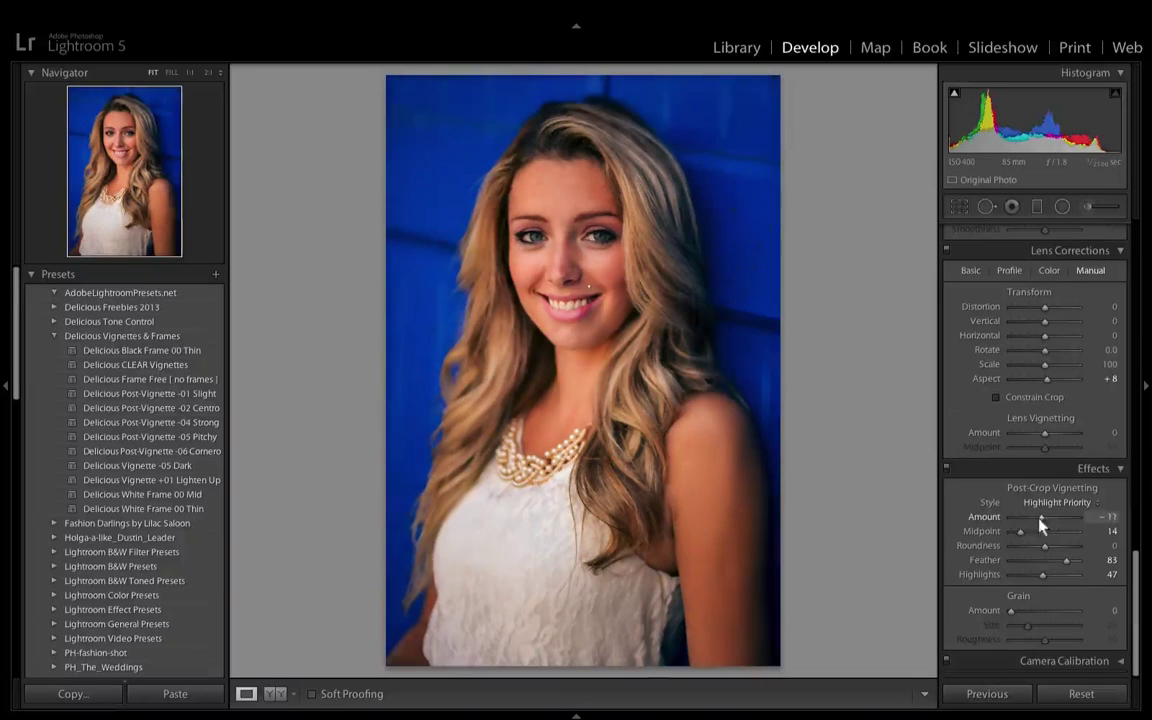
left_click(946, 467)
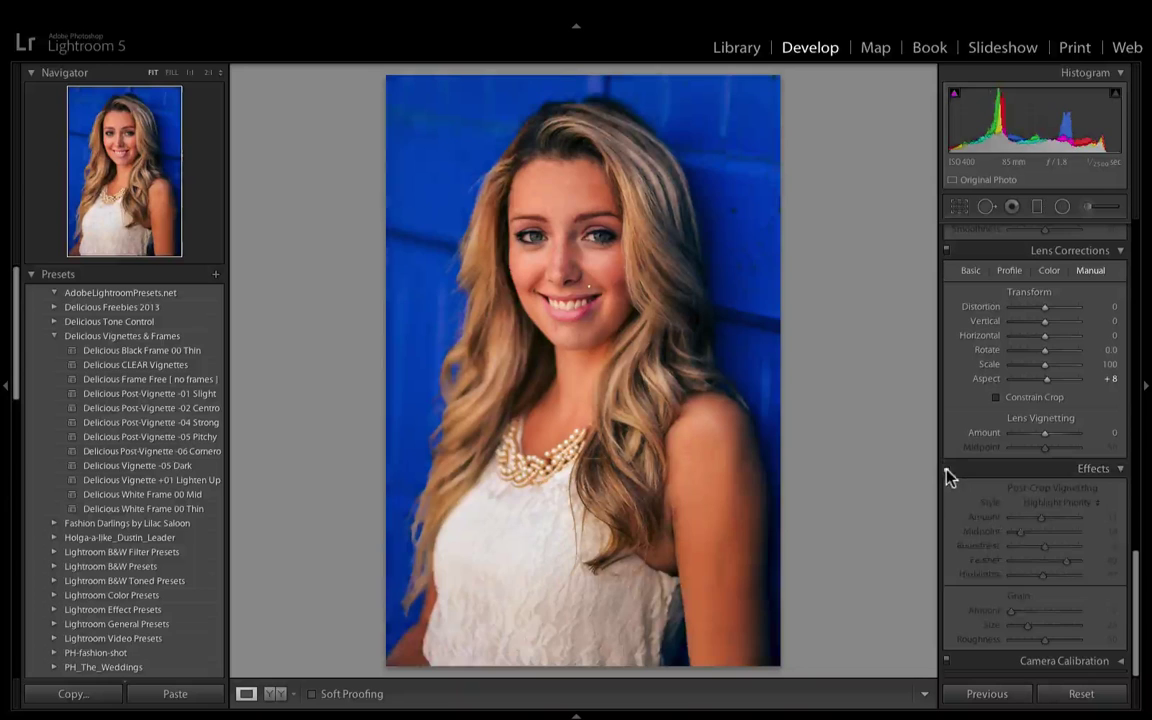
left_click(946, 467)
left_click(946, 467)
left_click(946, 467)
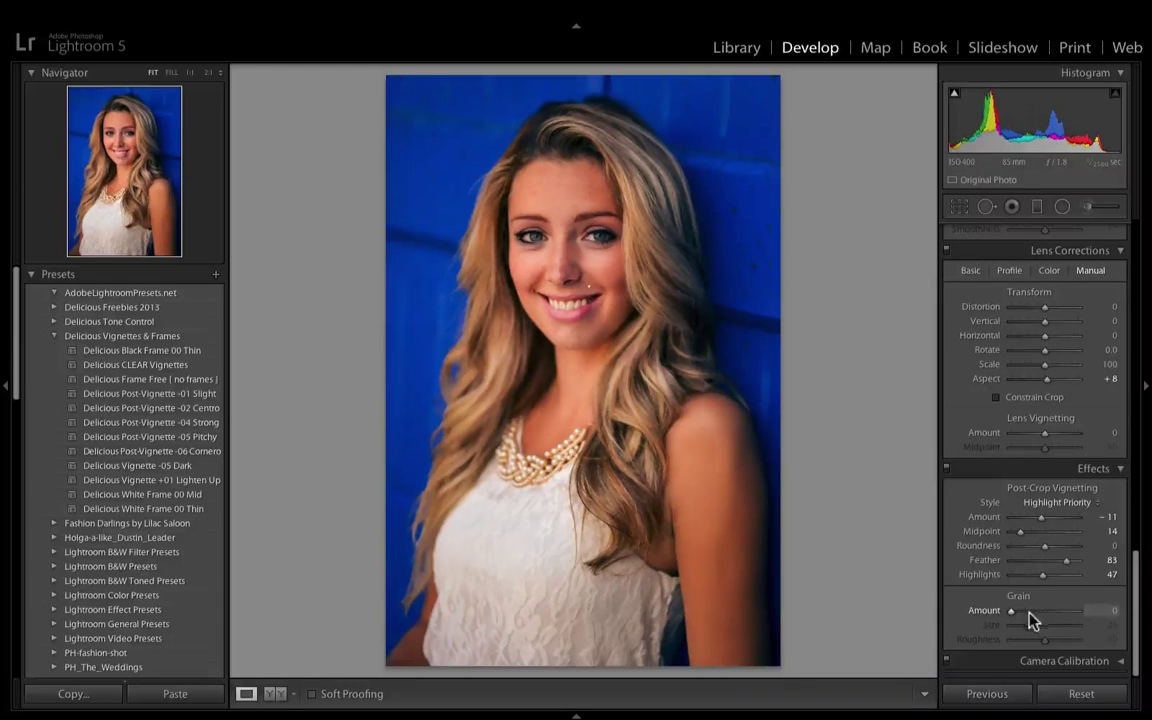
Try film grain with amount, size and roughness at 100, check it at 1:1 and on the whole photo, and reset it
left_click(437, 158)
left_click_drag(1013, 618, 1128, 620)
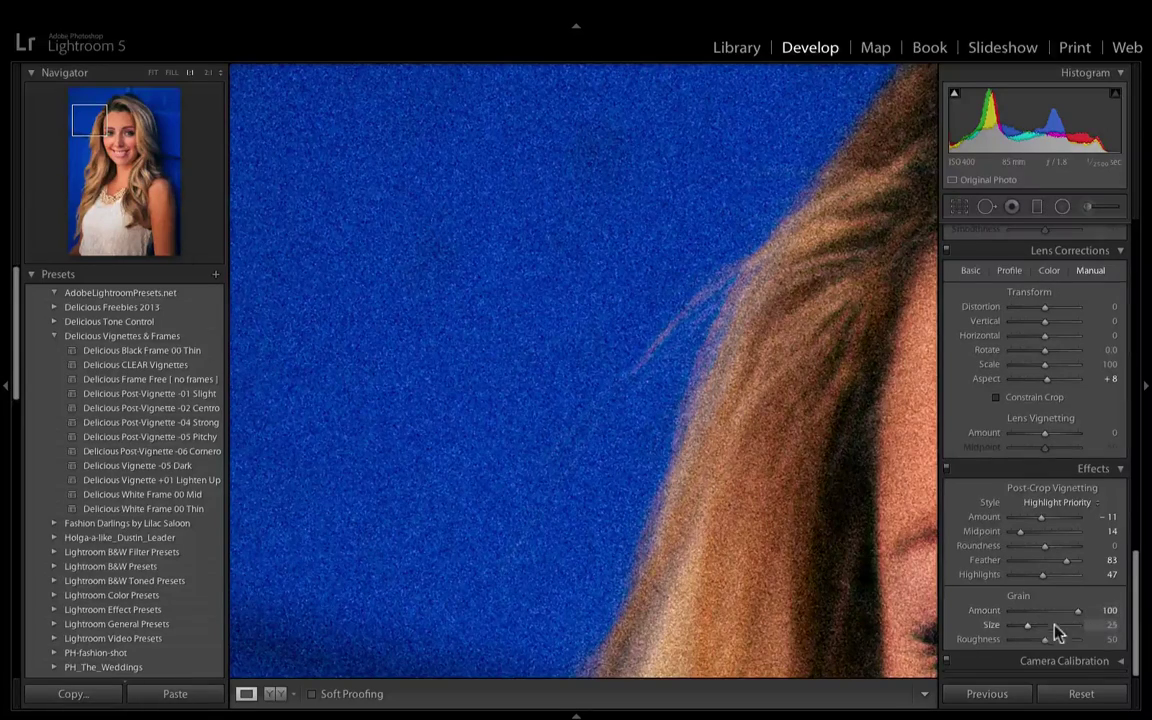
left_click_drag(1041, 629, 1124, 642)
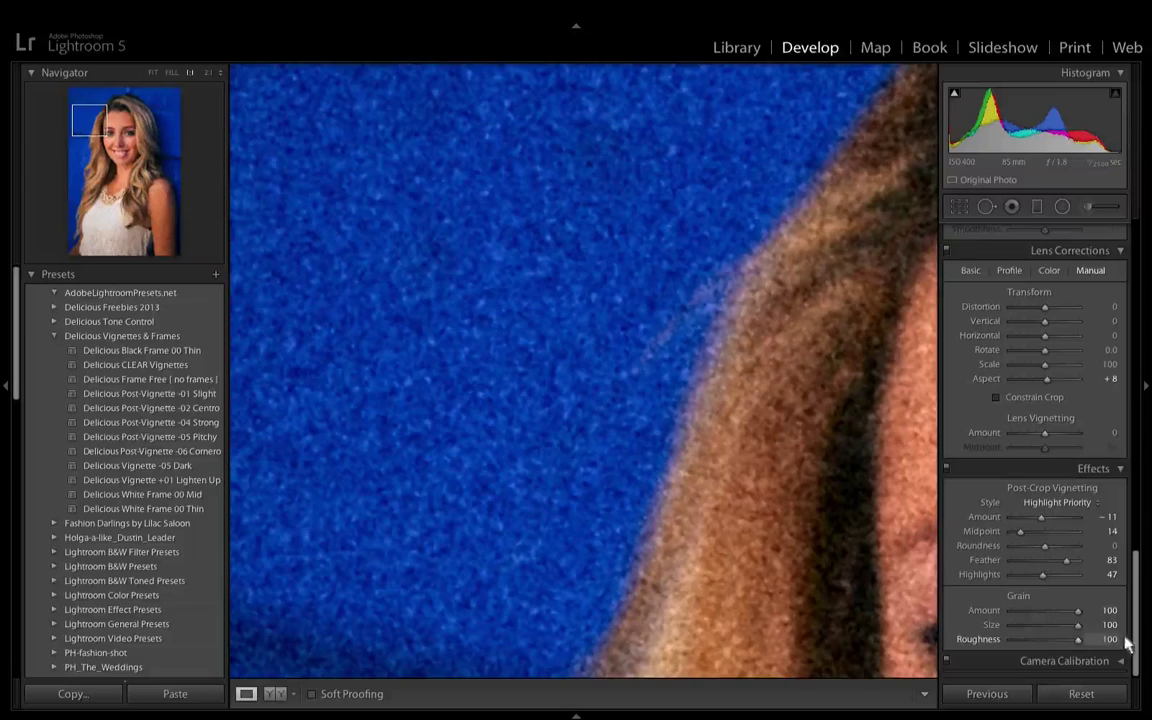
left_click(540, 427)
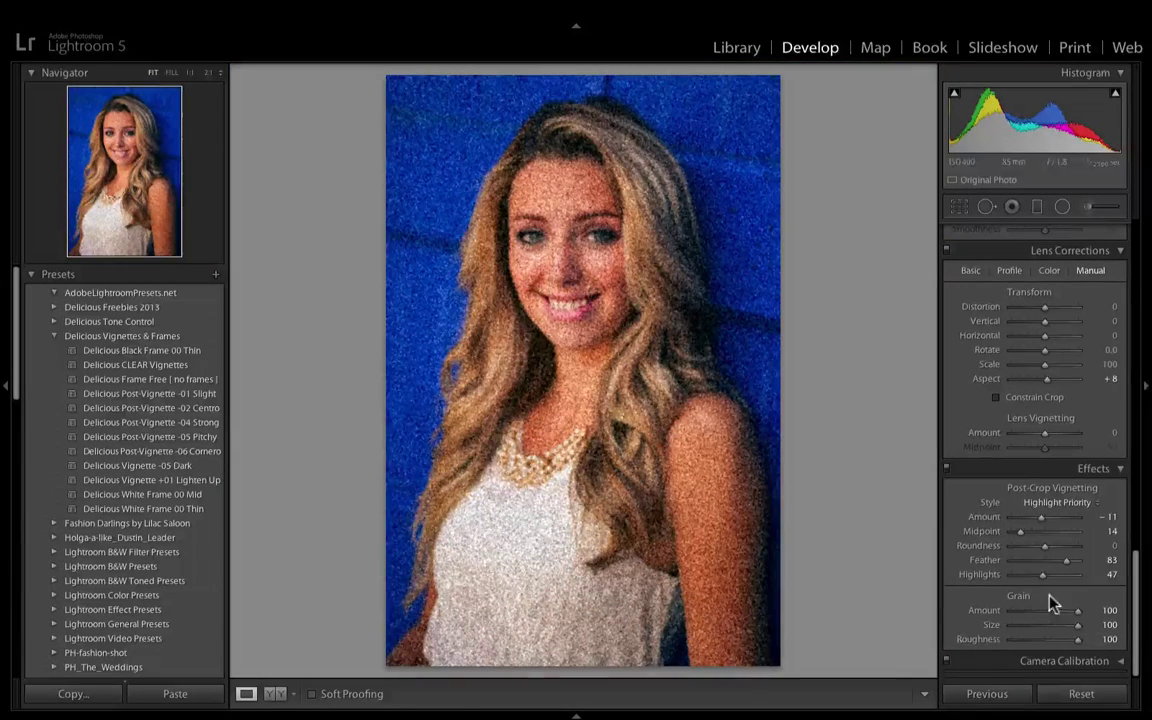
key("alt")
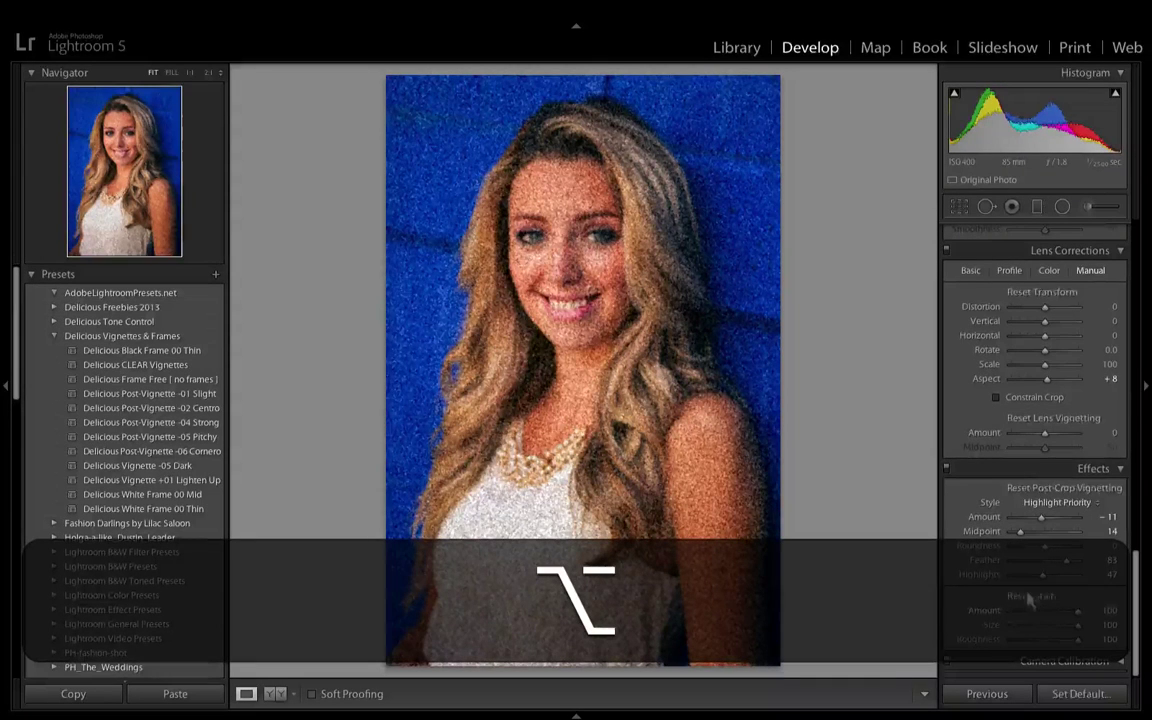
left_click(1030, 596, "alt")
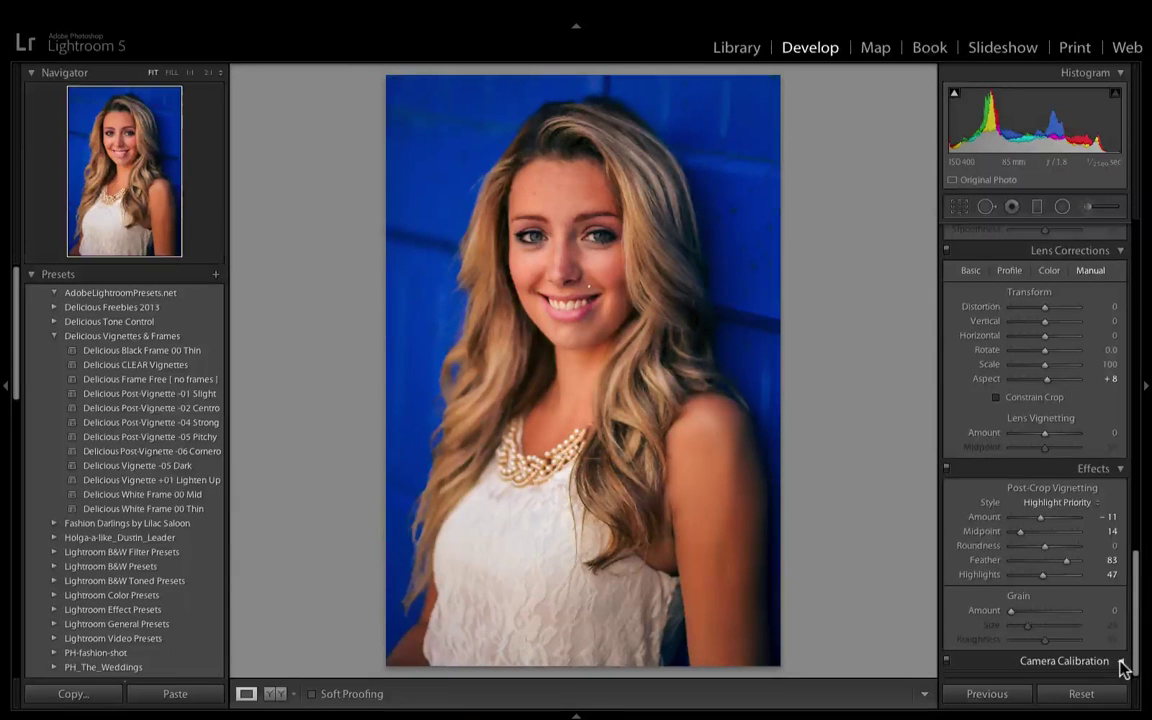
View the Camera Calibration settings, and compare the portrait before and after editing side by side in an uncluttered workspace
left_click(1121, 663)
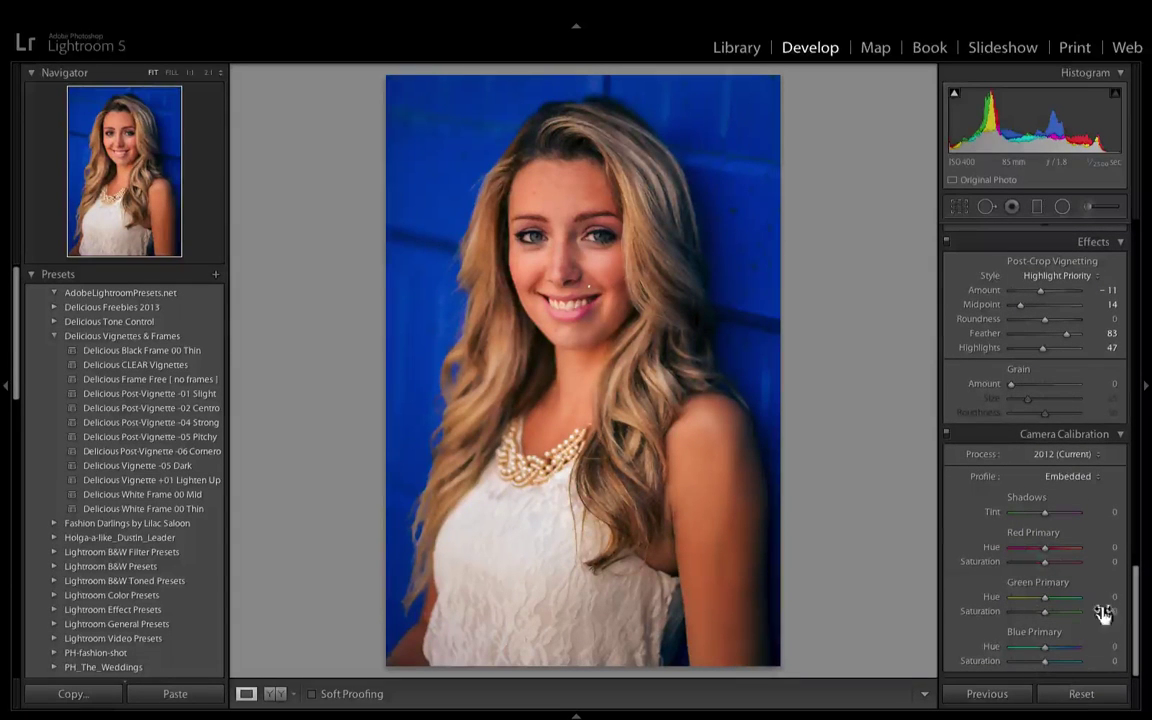
left_click(1119, 441)
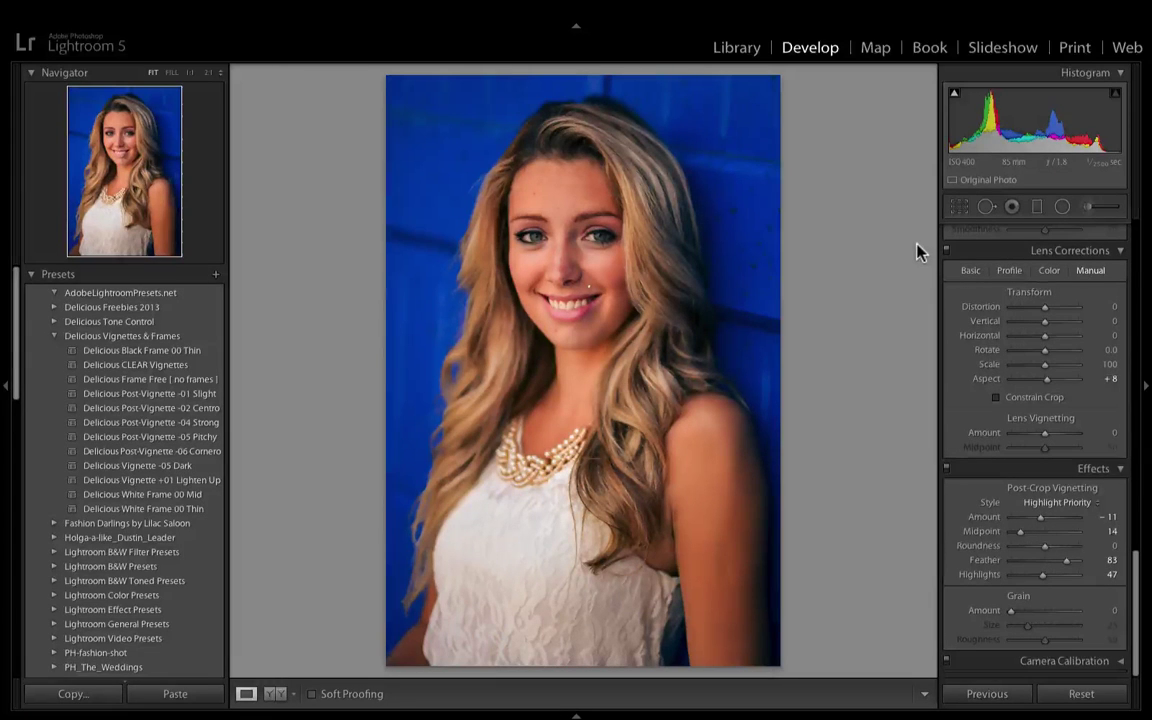
key("Tab")
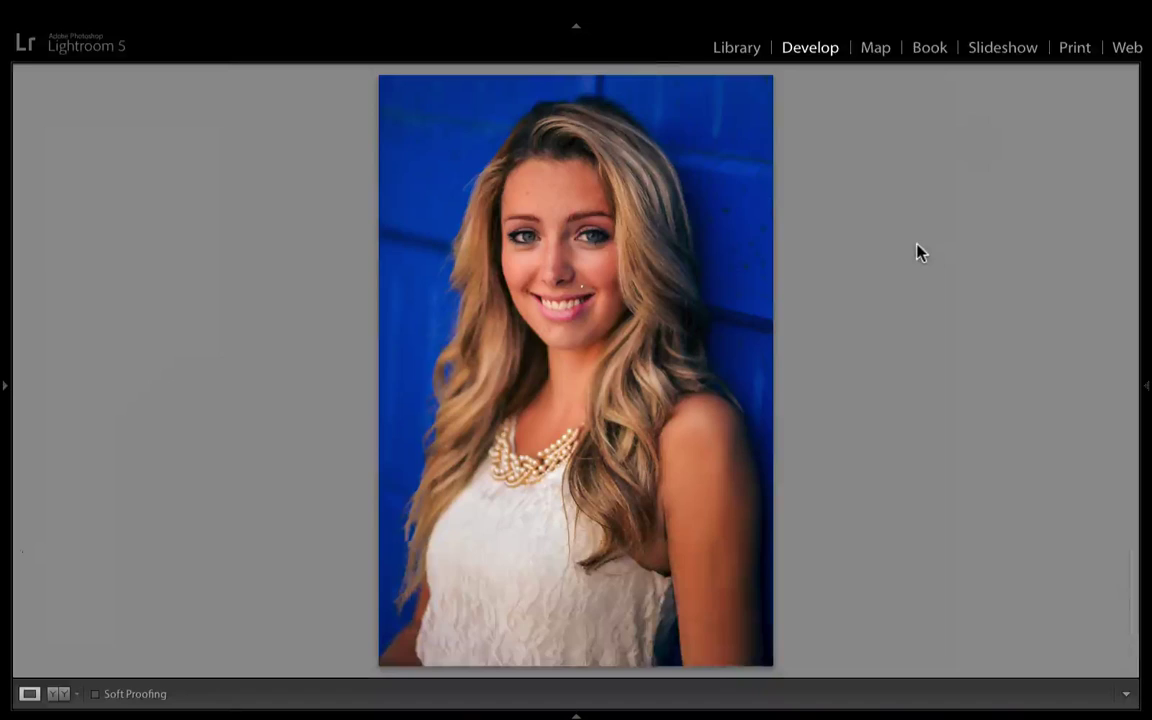
key("y")
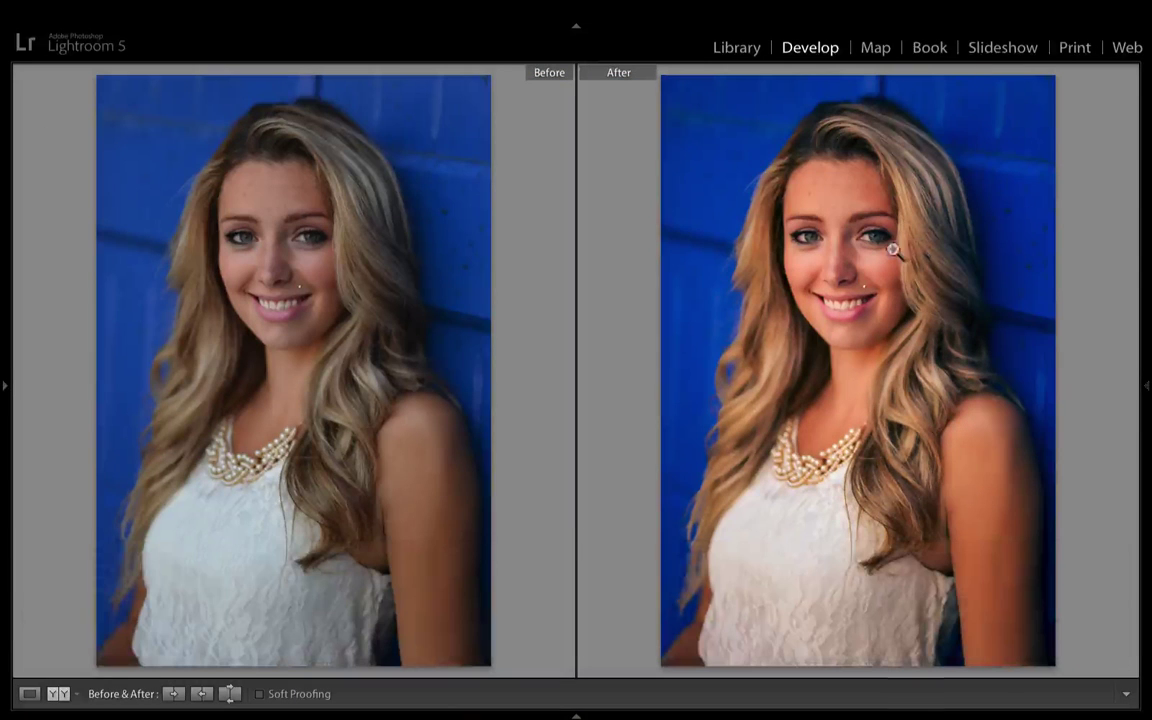